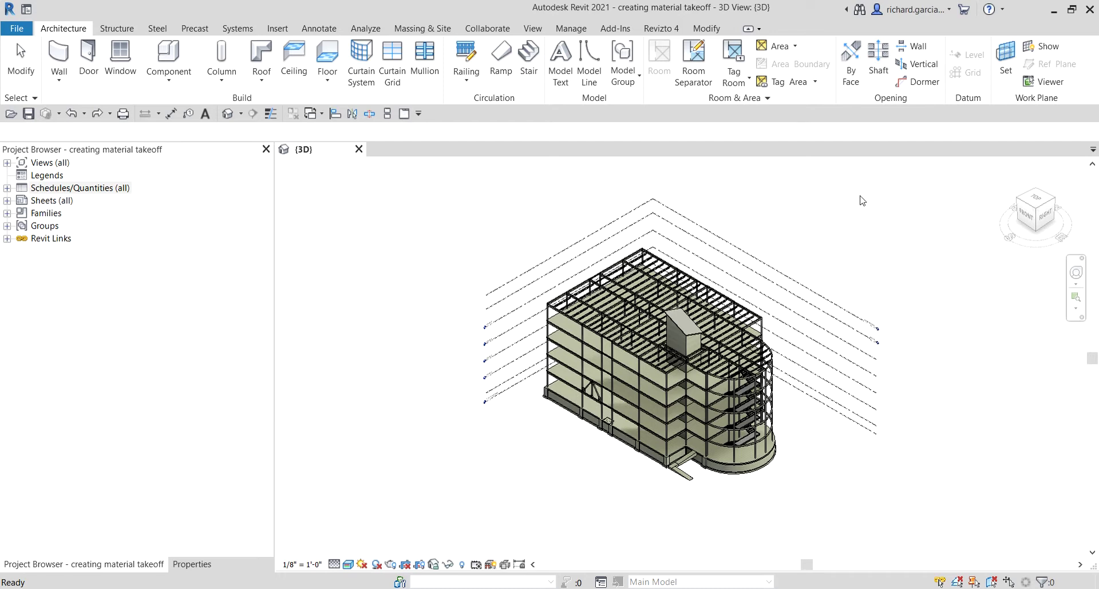
# Step: Create a new multi-category material takeoff named CONCRETE MATERIAL TAKEOFF for the New Construction phase
pyautogui.rightClick(54, 190)
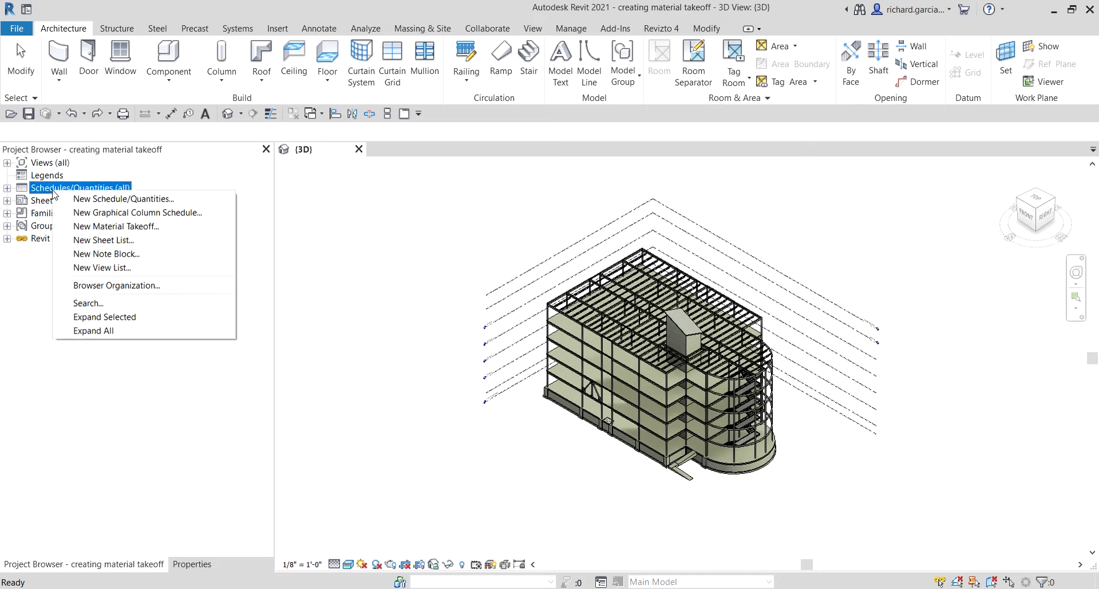
pyautogui.click(103, 202)
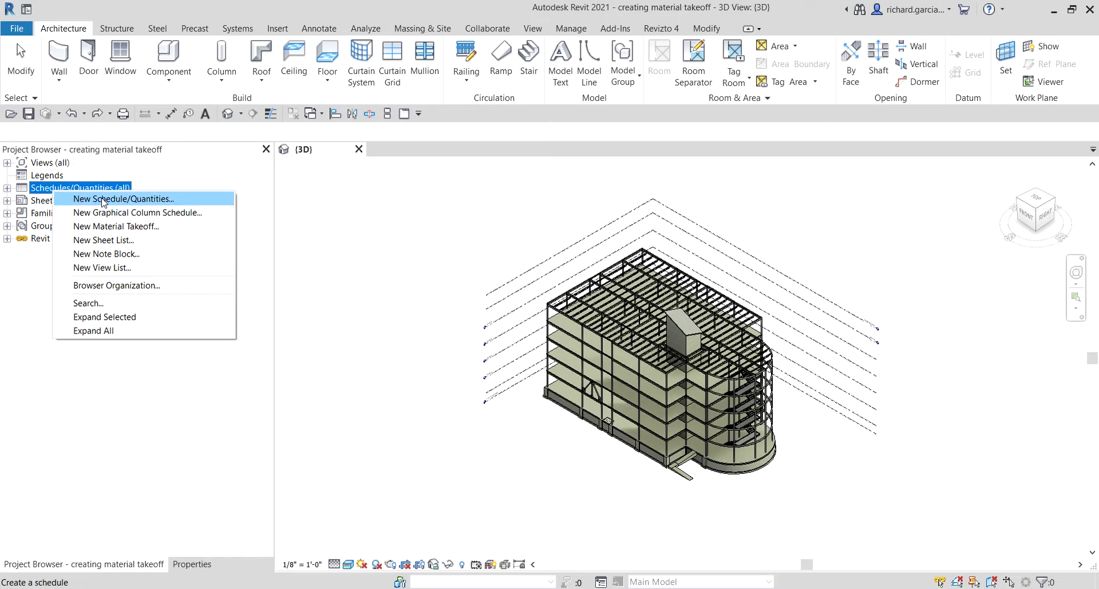
pyautogui.click(109, 226)
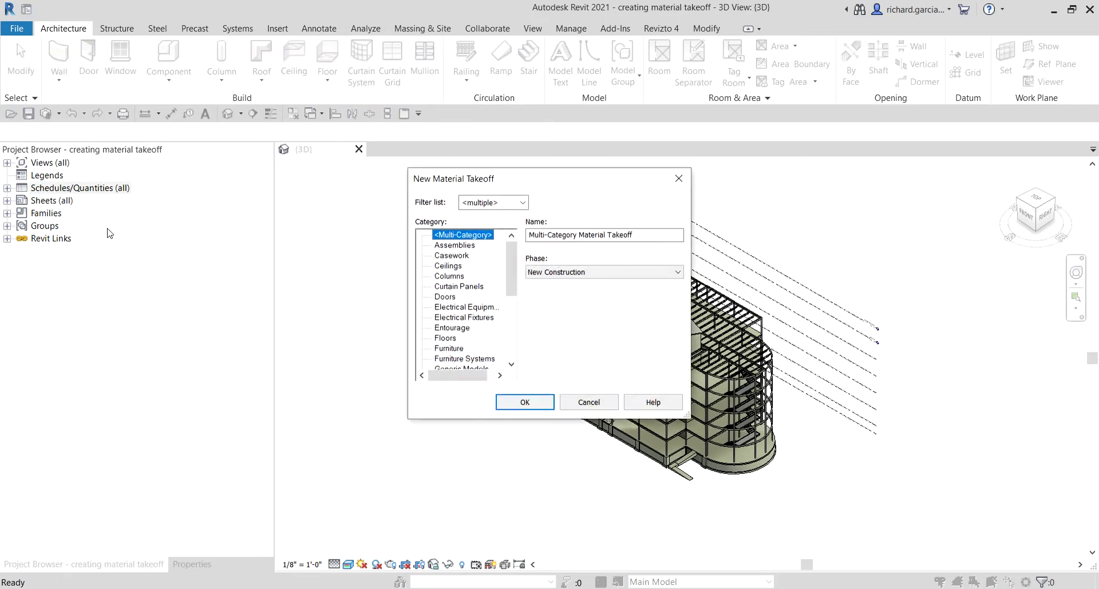
pyautogui.click(451, 185)
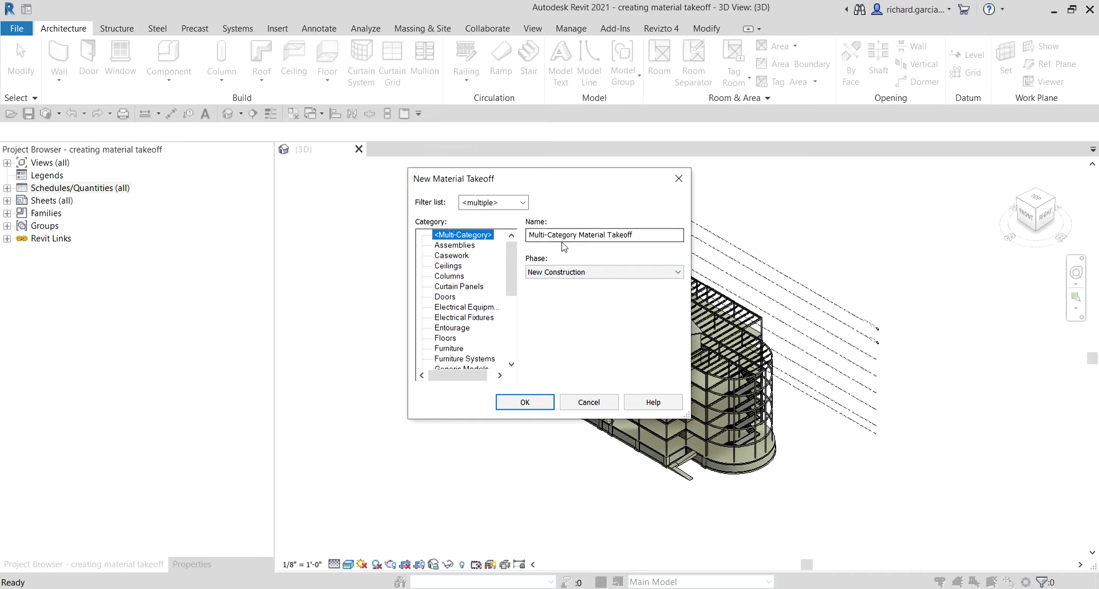
pyautogui.click(460, 239)
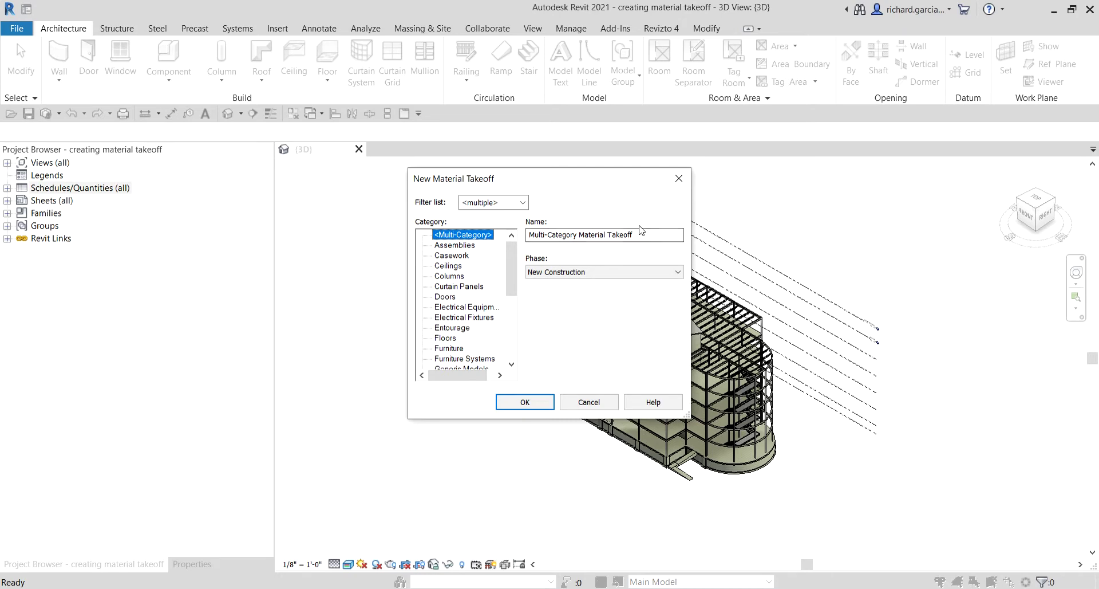
pyautogui.moveTo(633, 236); pyautogui.dragTo(527, 236)
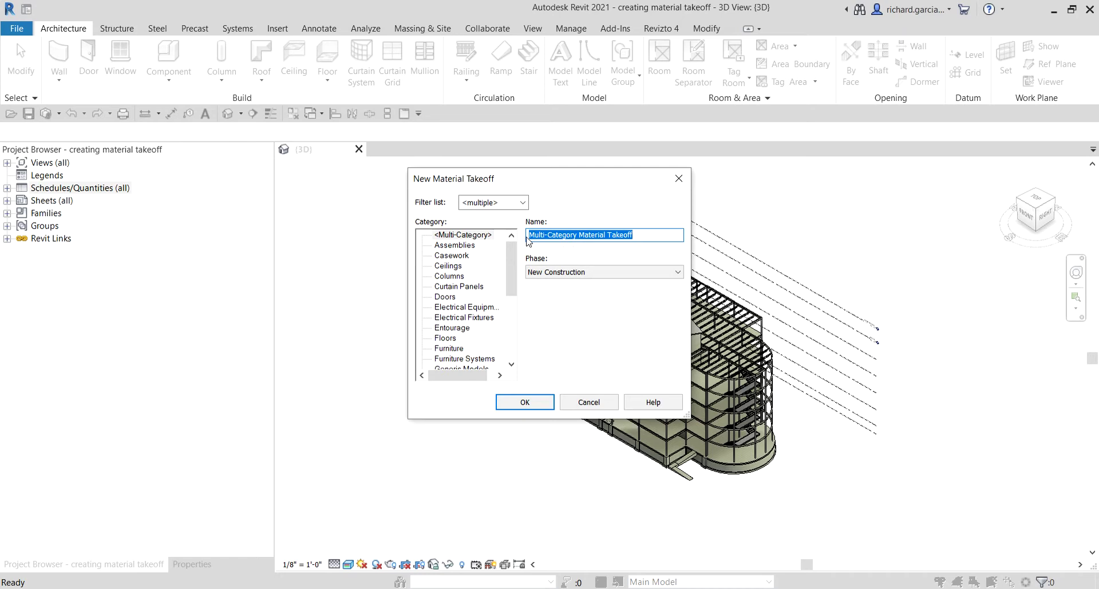
pyautogui.press('capslock')
pyautogui.write('CONCRETE')
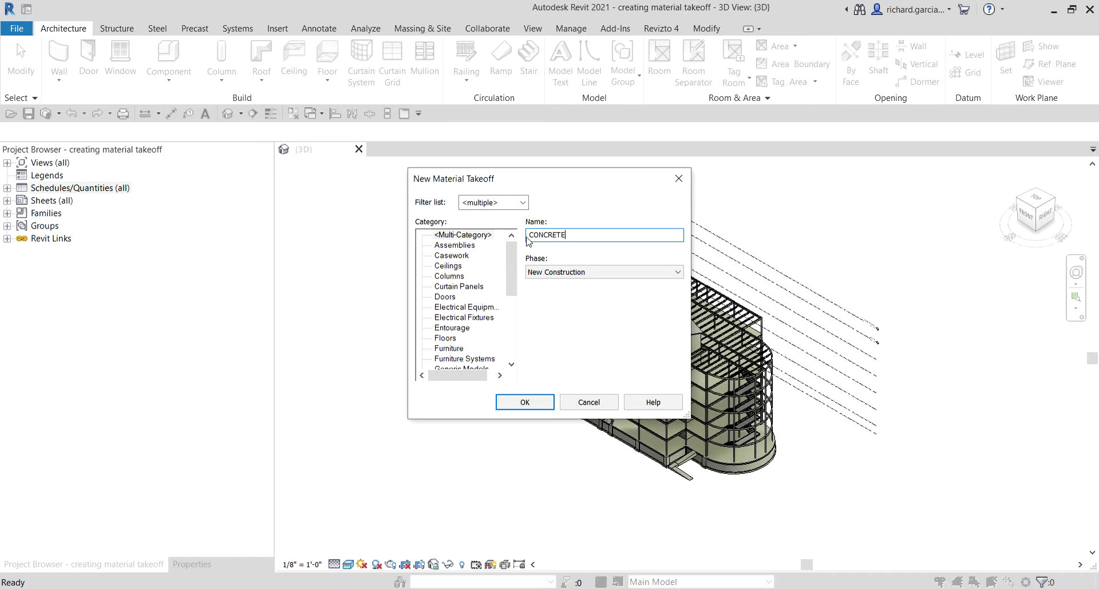
pyautogui.write(' MATERIAL TAKEOFF')
pyautogui.click(525, 402)
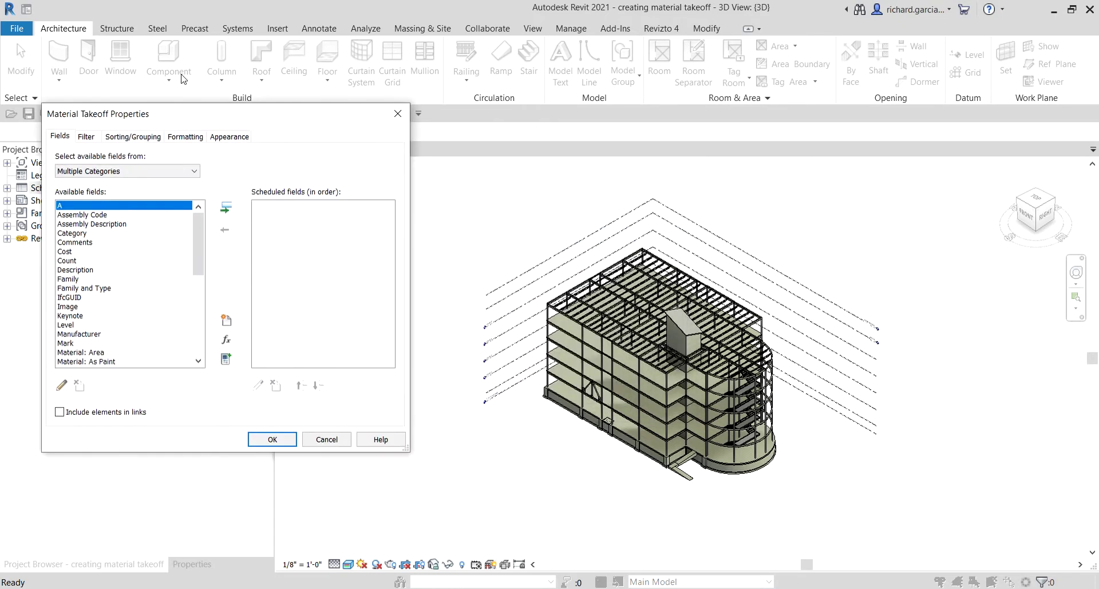
# Step: Add the Family and Type, Material: Area and Material: Cost fields to the material takeoff
pyautogui.moveTo(200, 118); pyautogui.dragTo(488, 123)
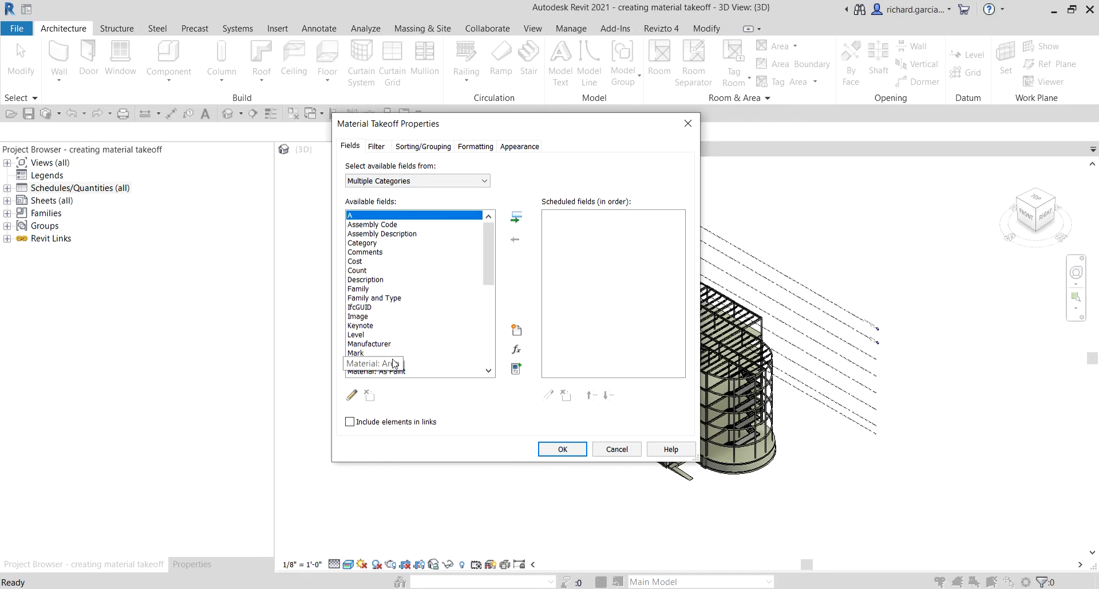
pyautogui.click(363, 302)
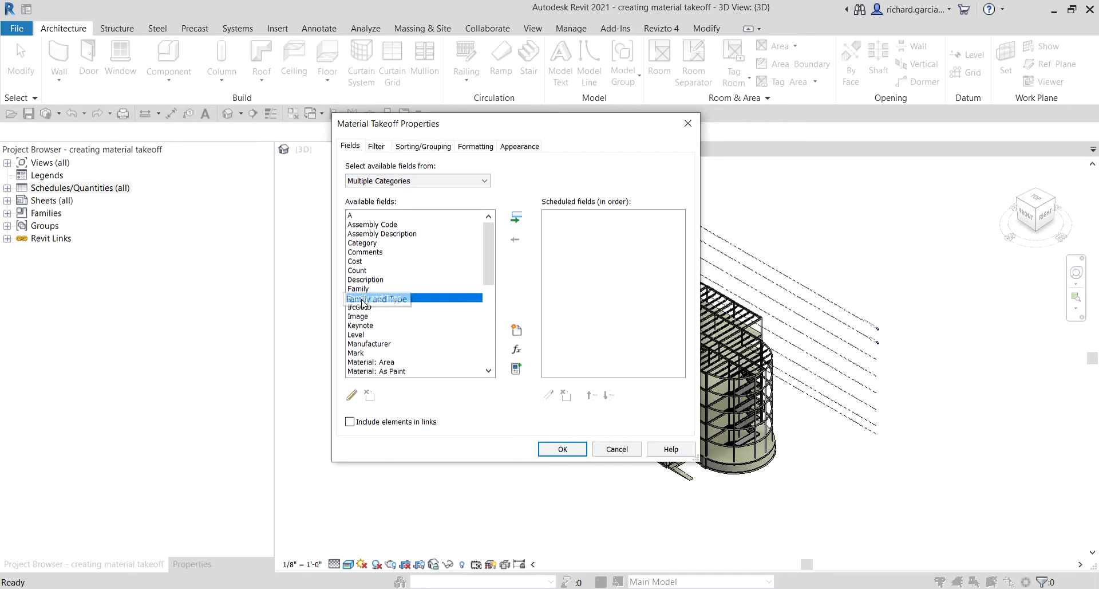
pyautogui.doubleClick(363, 302)
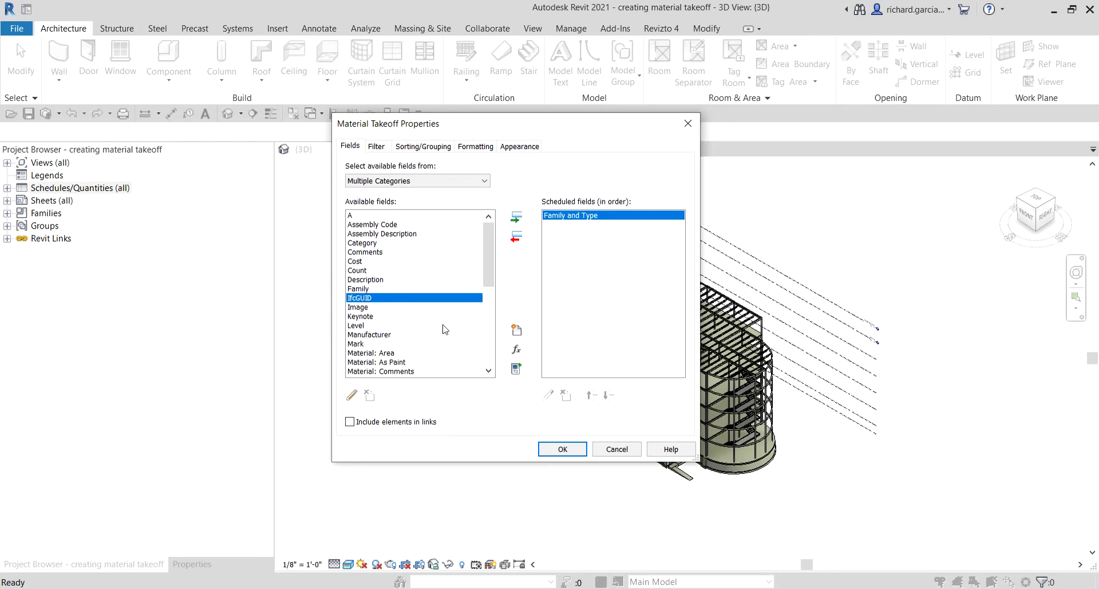
pyautogui.scroll(-1, 418, 324)
pyautogui.scroll(-2, 412, 322)
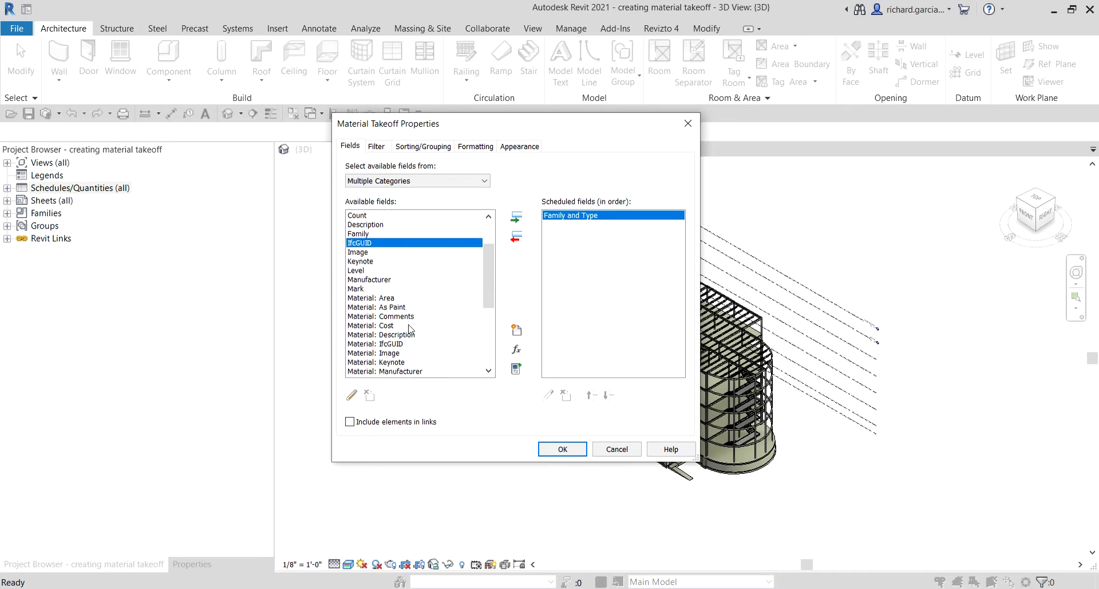
pyautogui.doubleClick(380, 303)
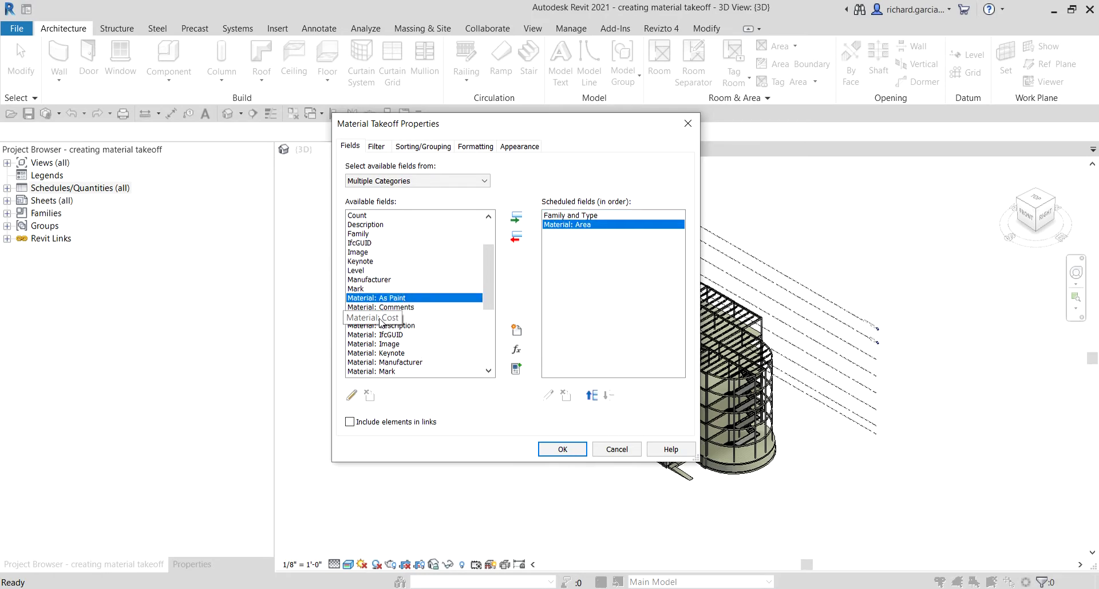
pyautogui.doubleClick(382, 316)
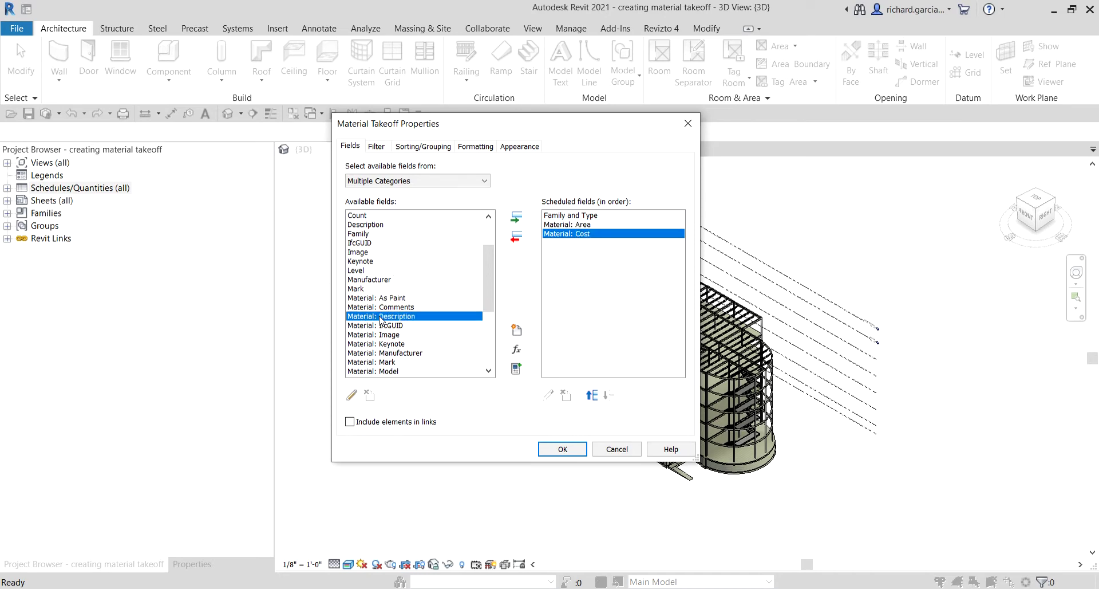
# Step: Add the Material: Volume and Material: Name fields to the scheduled fields
pyautogui.scroll(-1, 382, 318)
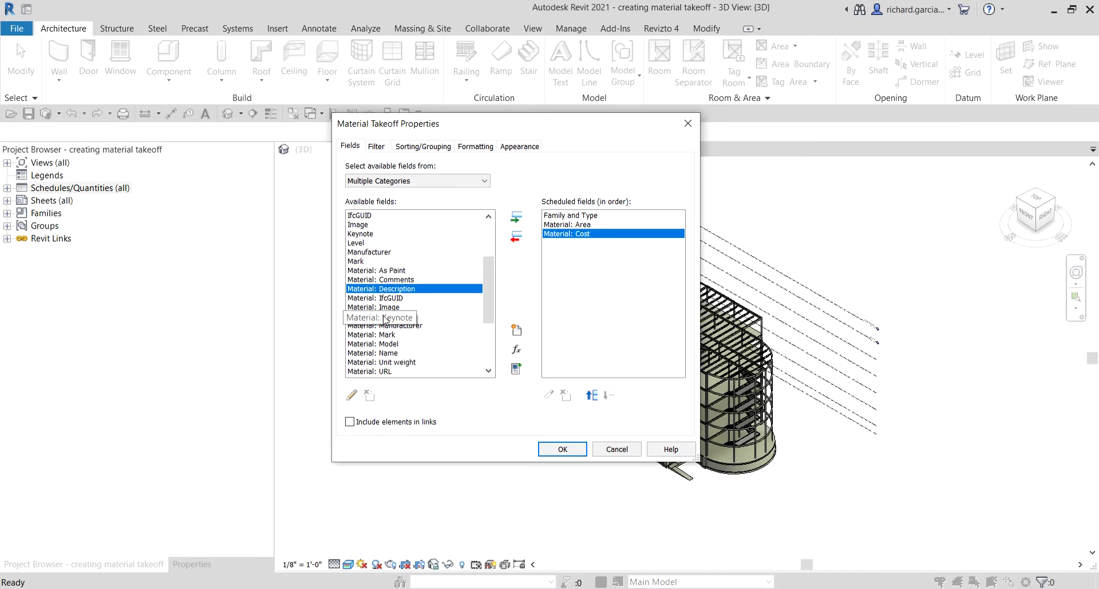
pyautogui.scroll(-2, 386, 319)
pyautogui.click(389, 327)
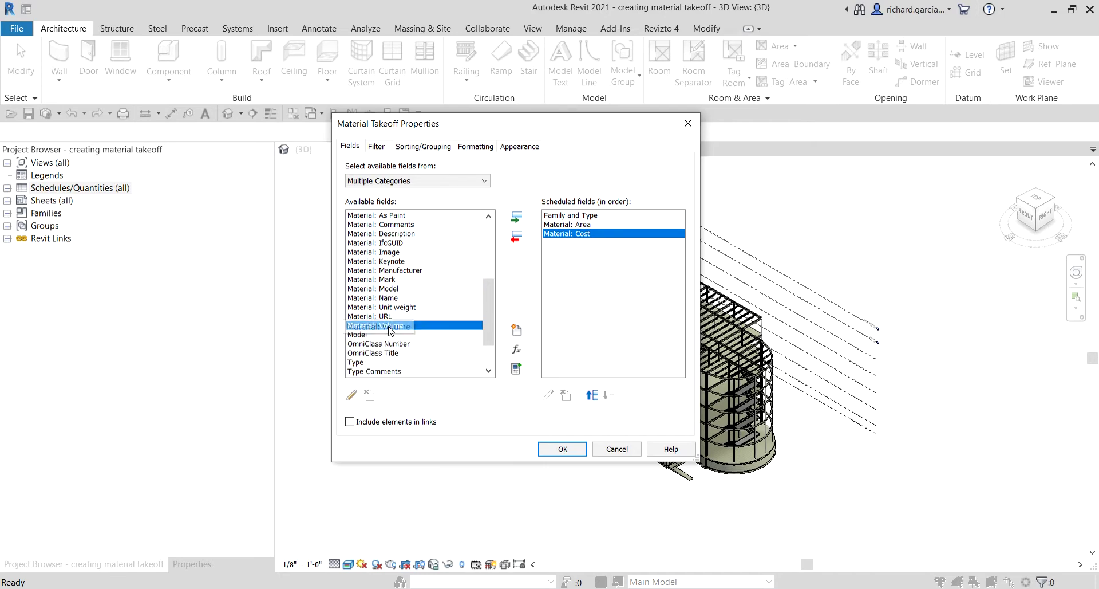
pyautogui.doubleClick(389, 327)
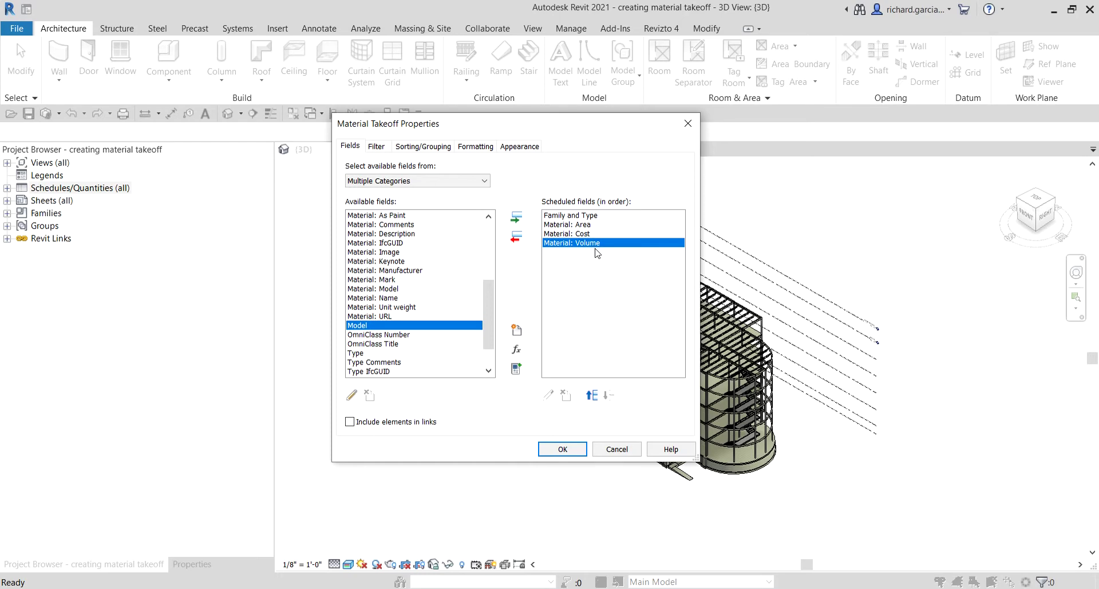
pyautogui.click(383, 298)
pyautogui.doubleClick(383, 298)
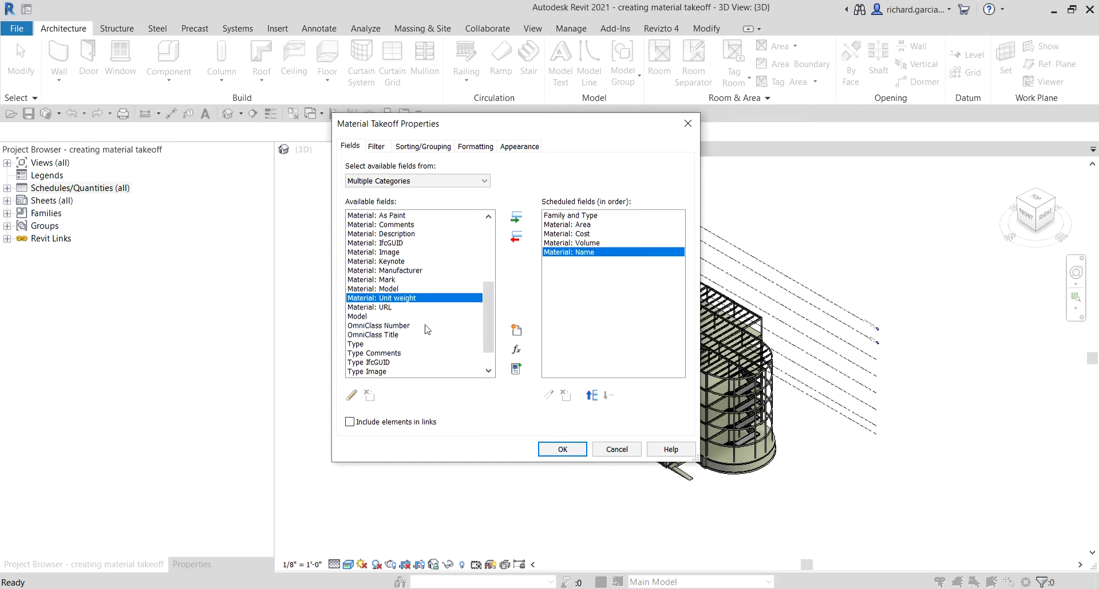
# Step: Reorder the scheduled fields so Material: Name follows Family and Type and Material: Cost comes last, and generate the takeoff
pyautogui.click(581, 253)
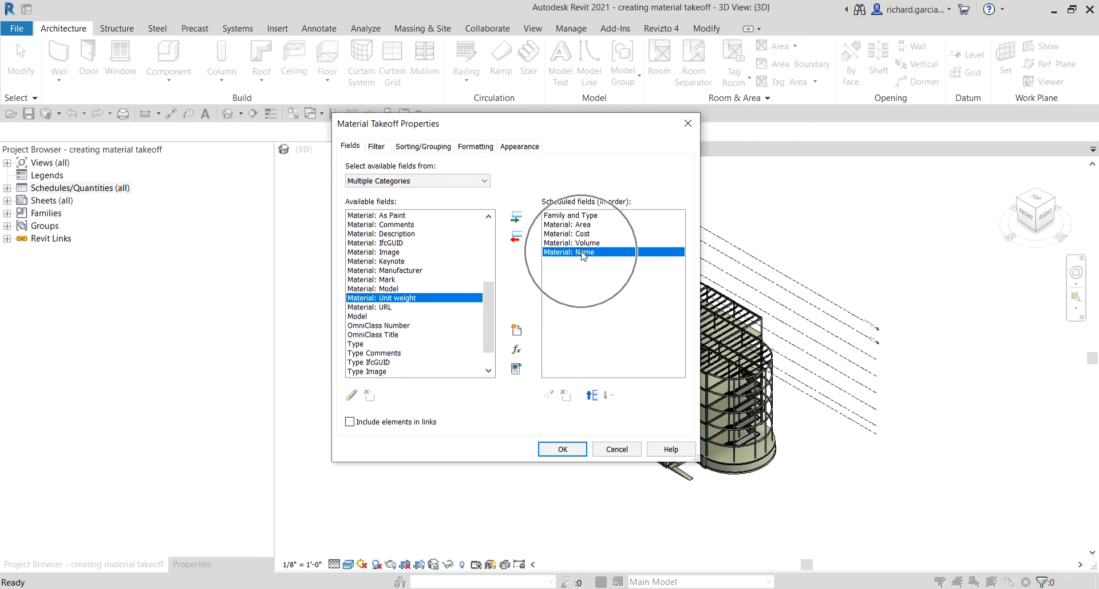
pyautogui.click(592, 395)
pyautogui.click(592, 395)
pyautogui.click(592, 395)
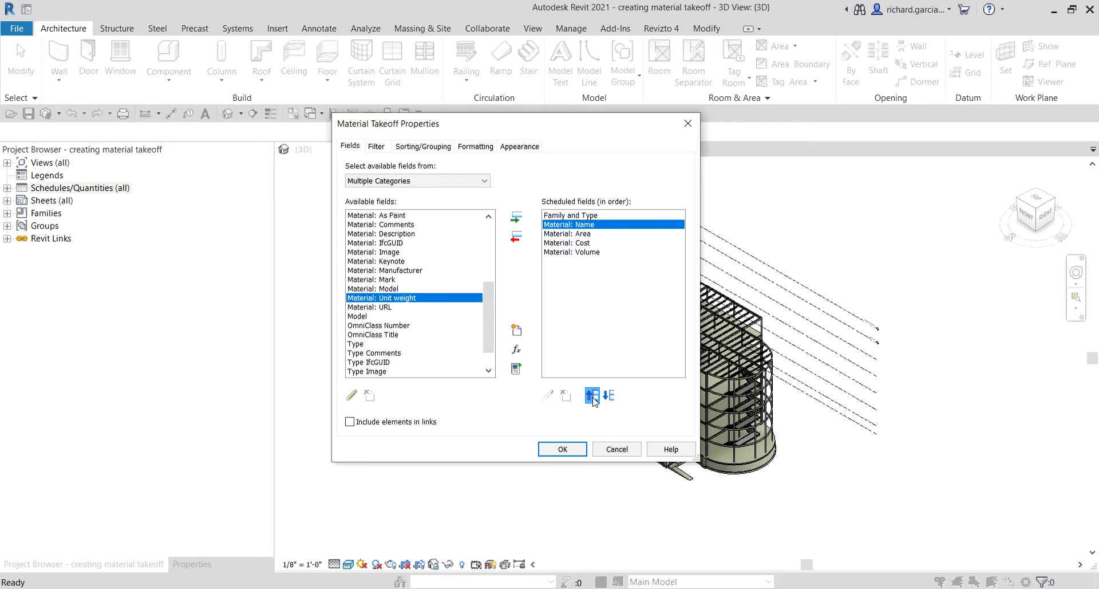
pyautogui.click(584, 245)
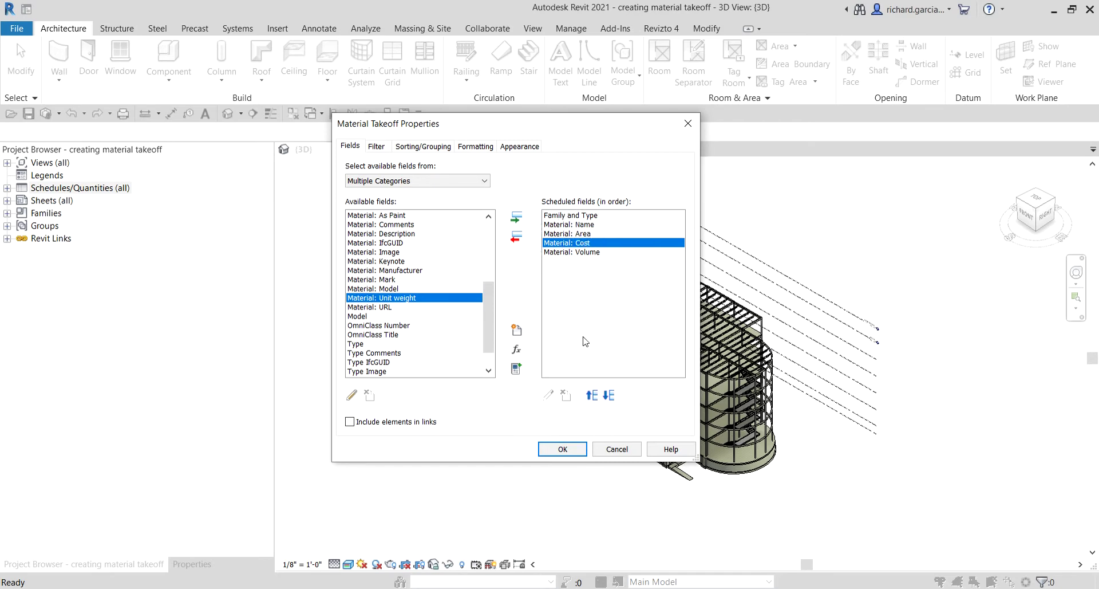
pyautogui.click(609, 396)
pyautogui.click(609, 396)
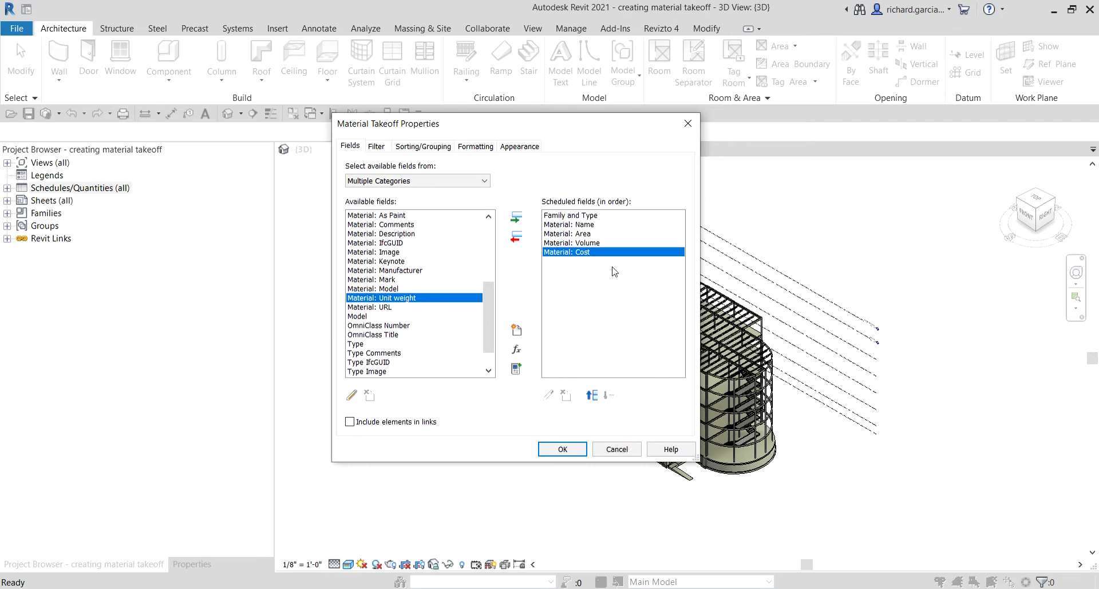
pyautogui.click(565, 450)
pyautogui.click(564, 449)
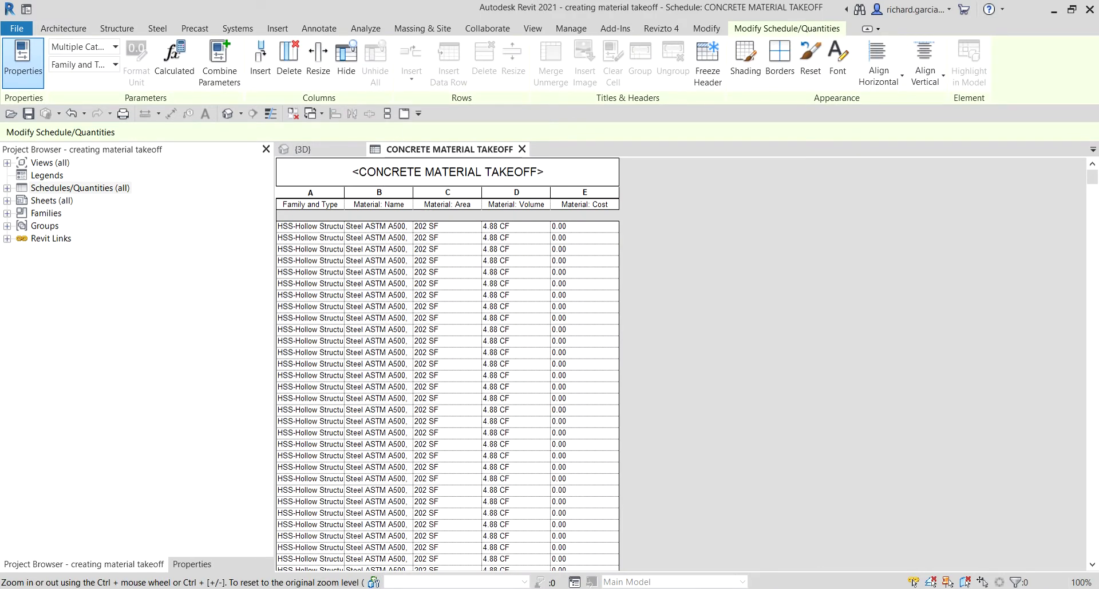
# Step: Expand the project's list of schedules and widen the takeoff's Family and Type and Material: Name columns to fit their full text
pyautogui.click(8, 189)
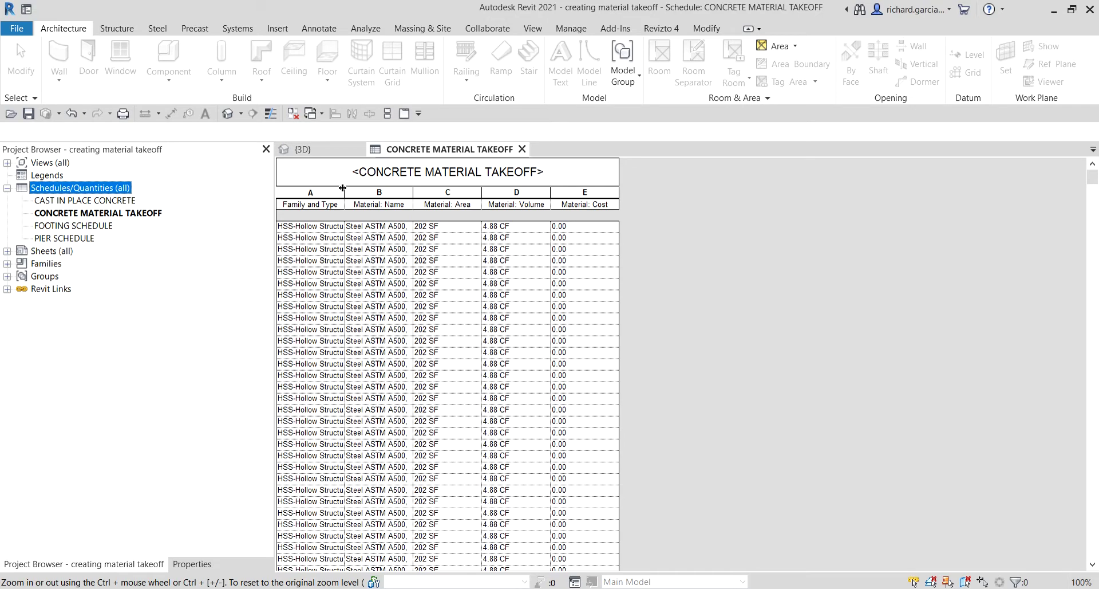
pyautogui.moveTo(344, 192); pyautogui.dragTo(474, 192)
pyautogui.moveTo(547, 194); pyautogui.dragTo(683, 197)
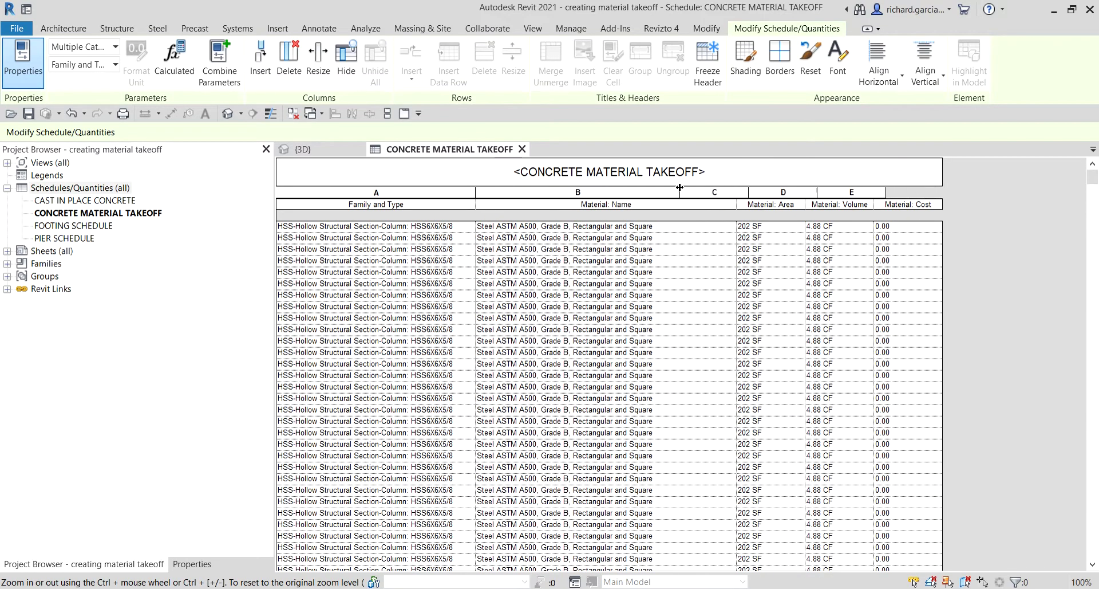
pyautogui.scroll(-10, 452, 355)
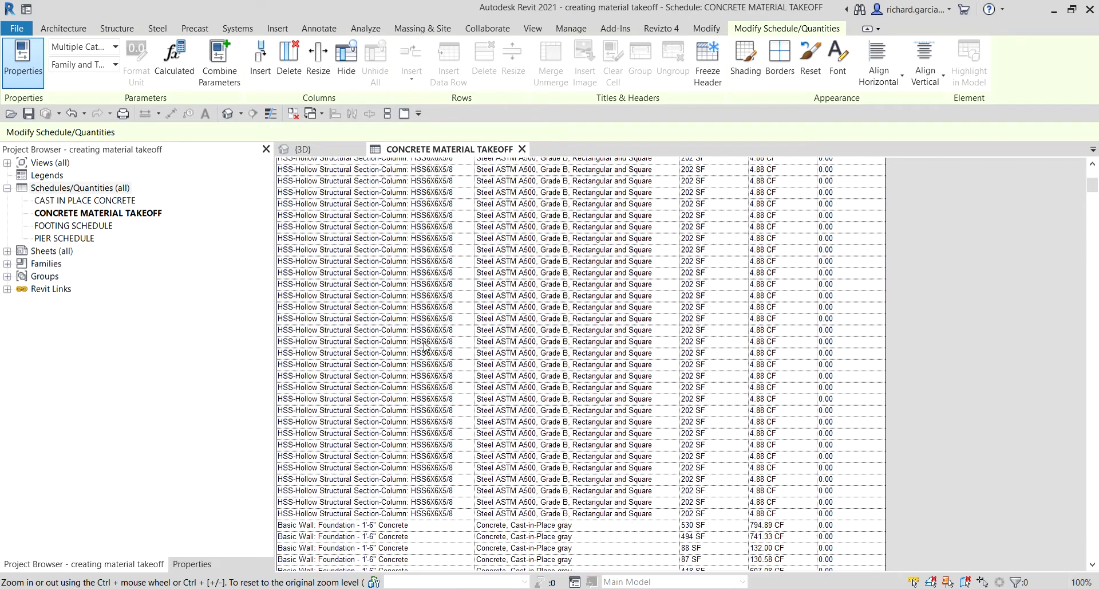
pyautogui.scroll(-5, 452, 343)
pyautogui.scroll(10, 482, 355)
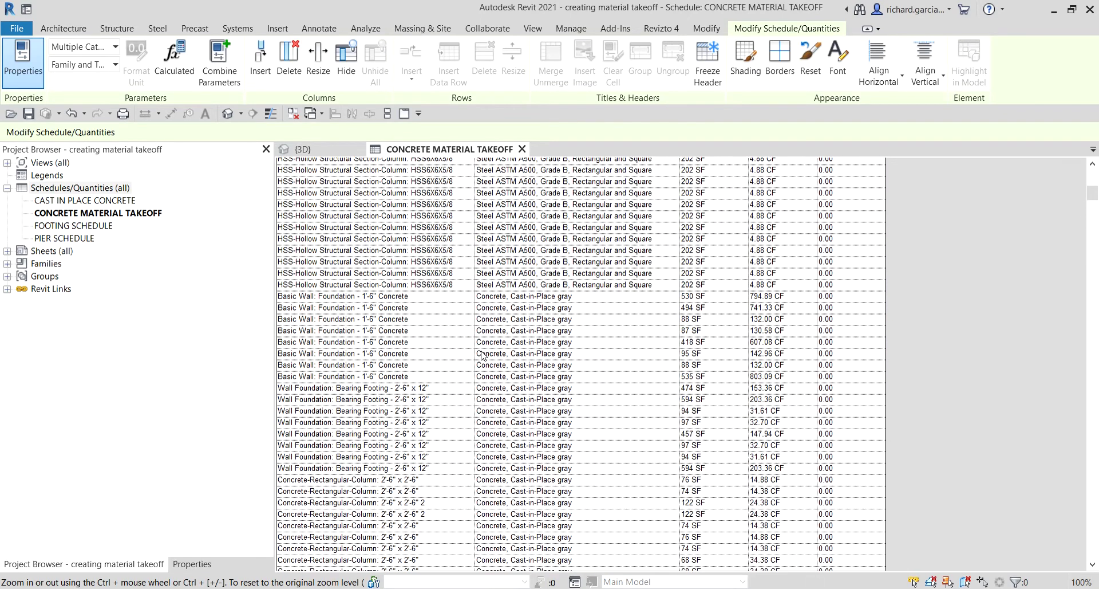
pyautogui.scroll(5, 483, 355)
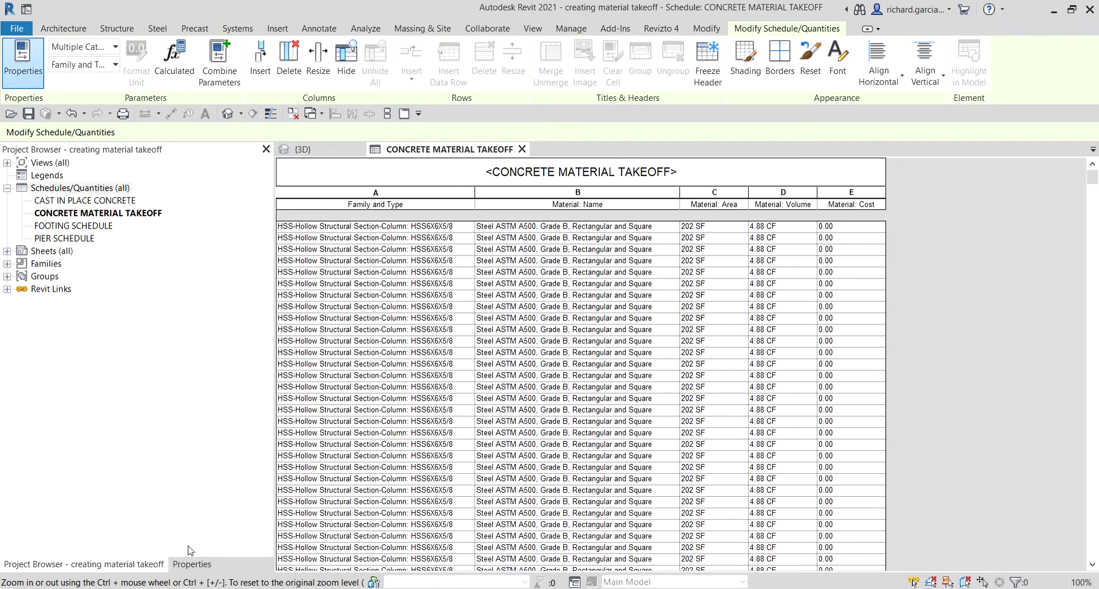
# Step: Open the takeoff's filter settings, move the dialog clear of the schedule, and choose Material: Name as the first filter field
pyautogui.click(199, 566)
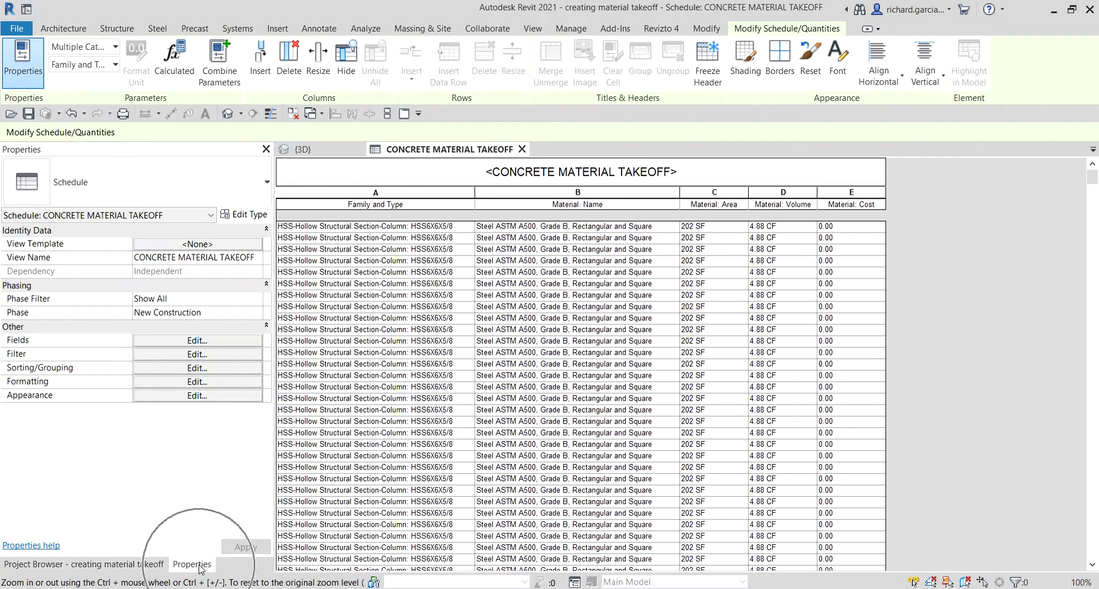
pyautogui.click(165, 356)
pyautogui.click(166, 359)
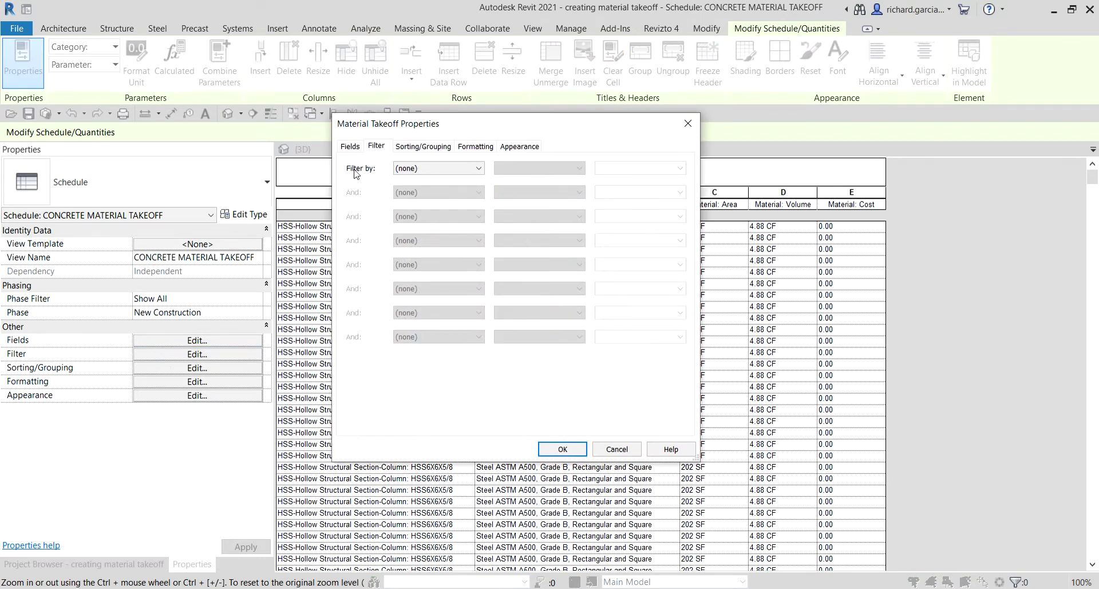
pyautogui.click(361, 172)
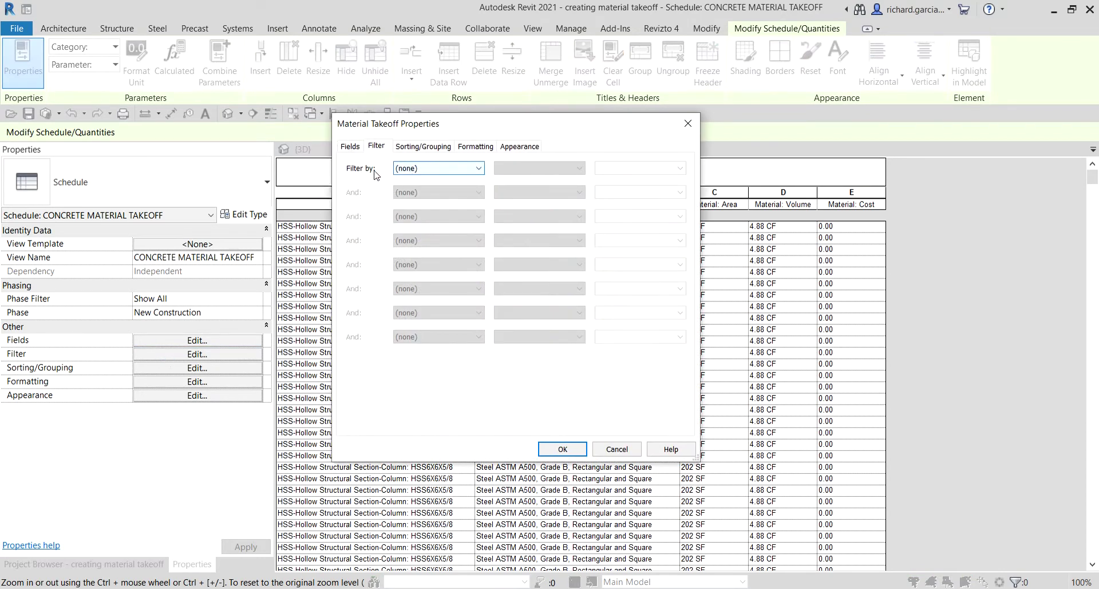
pyautogui.click(432, 169)
pyautogui.click(433, 169)
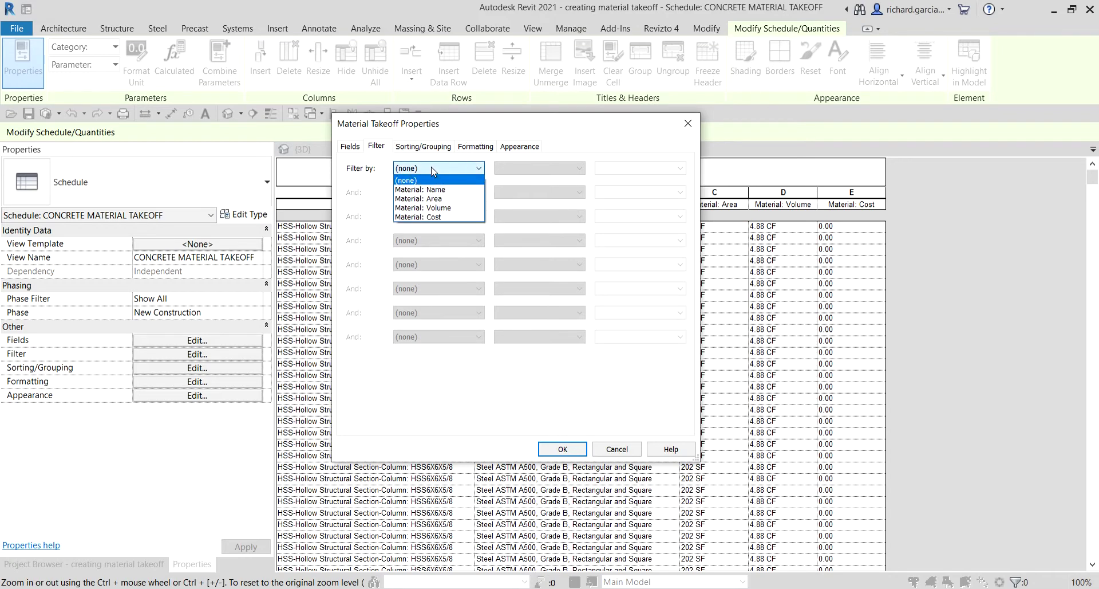
pyautogui.click(438, 129)
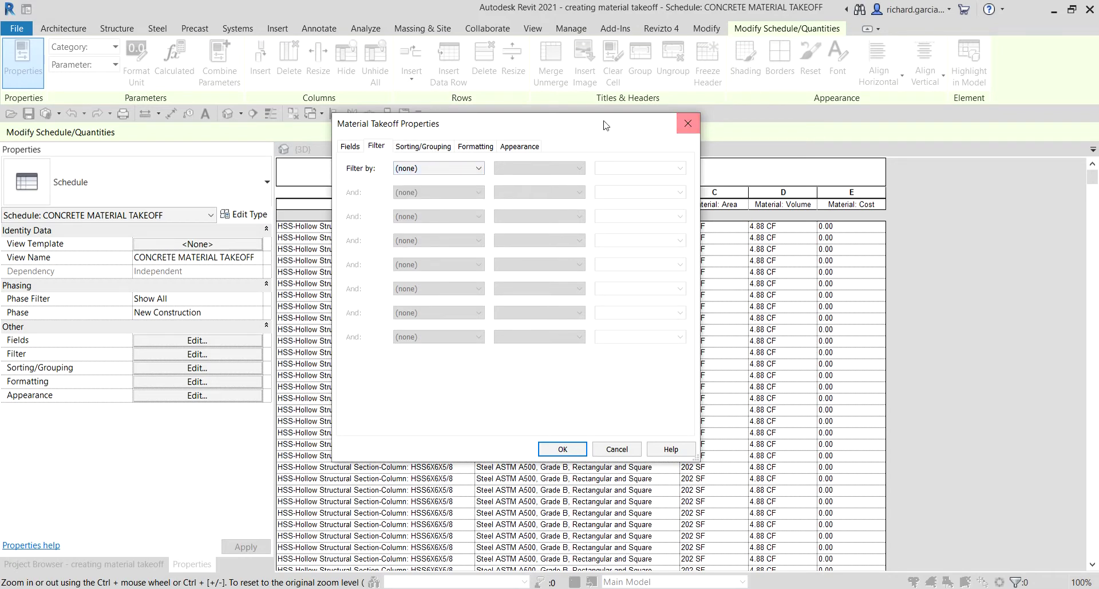
pyautogui.moveTo(607, 125); pyautogui.dragTo(270, 143)
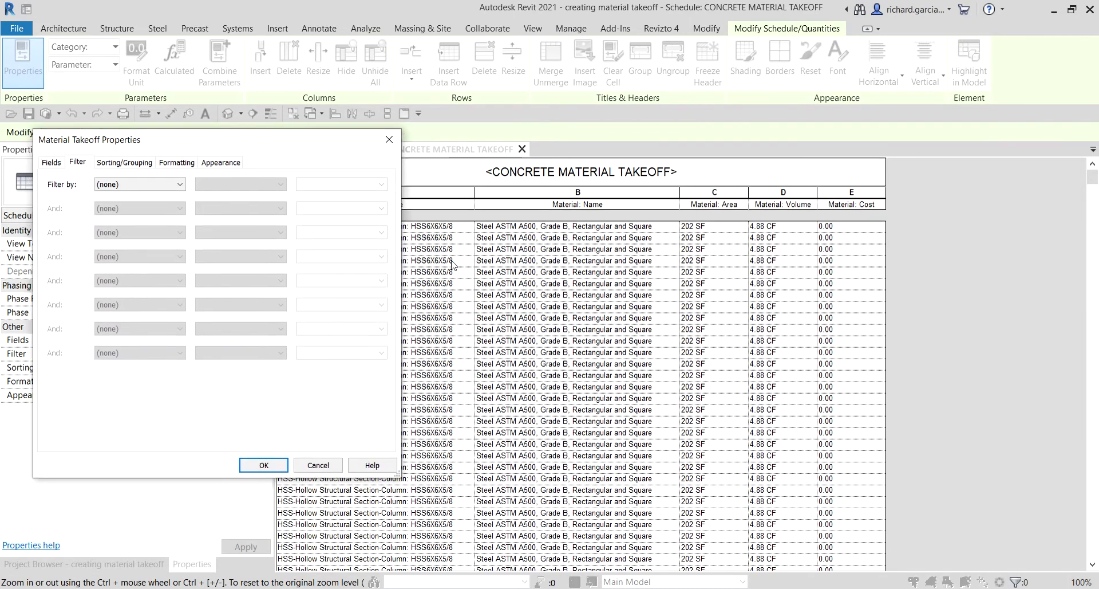
pyautogui.click(581, 240)
pyautogui.click(581, 240)
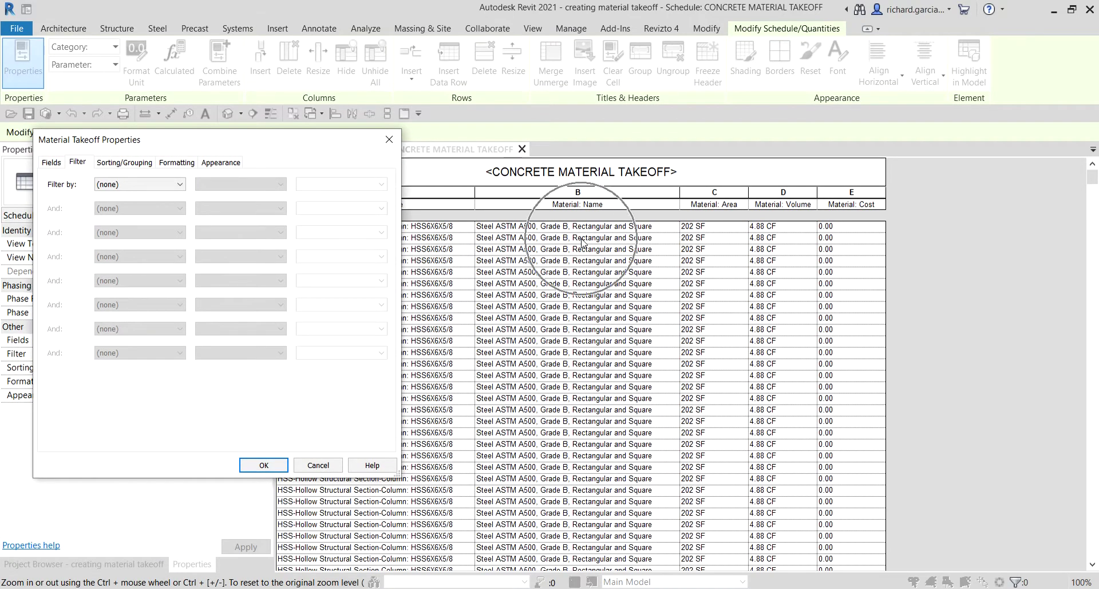
pyautogui.click(153, 186)
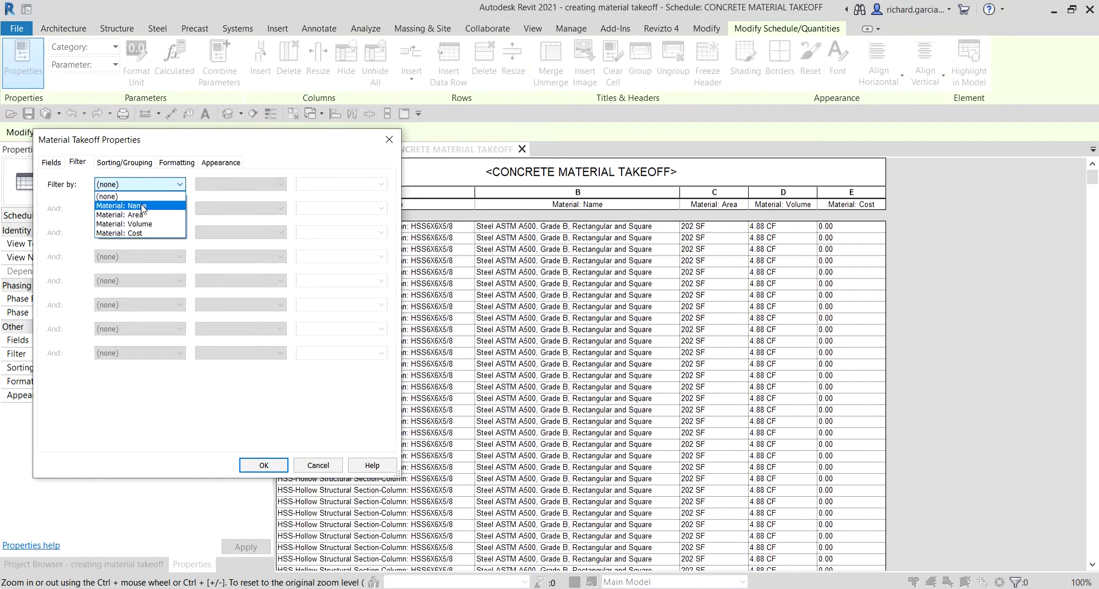
pyautogui.click(144, 206)
pyautogui.click(143, 207)
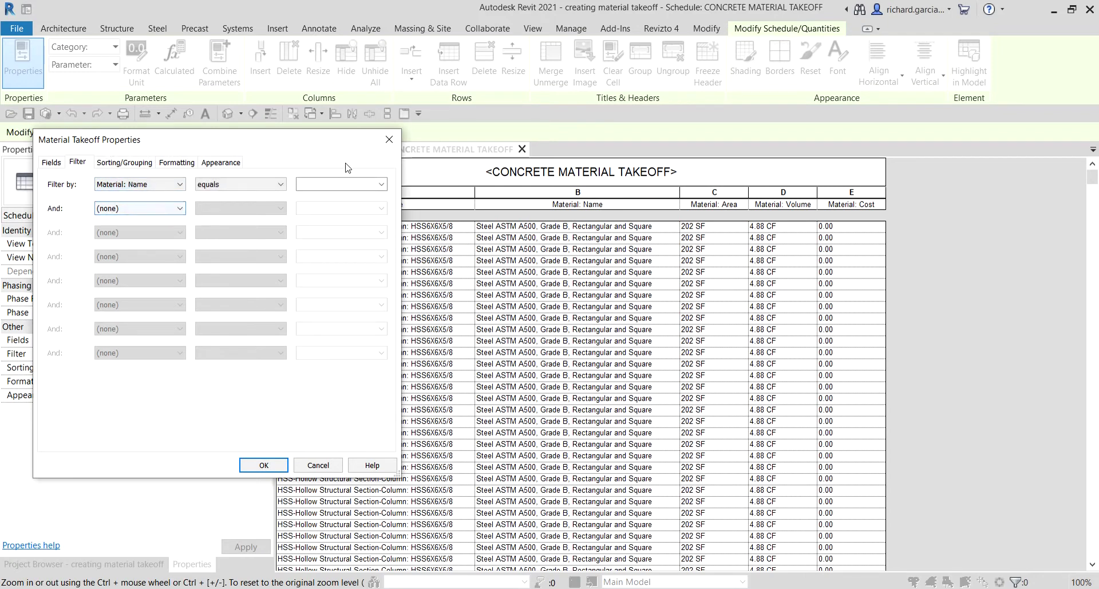
# Step: Set the Material: Name filter to equals Concrete, Cast-in-Place gray and apply it to the takeoff
pyautogui.click(344, 184)
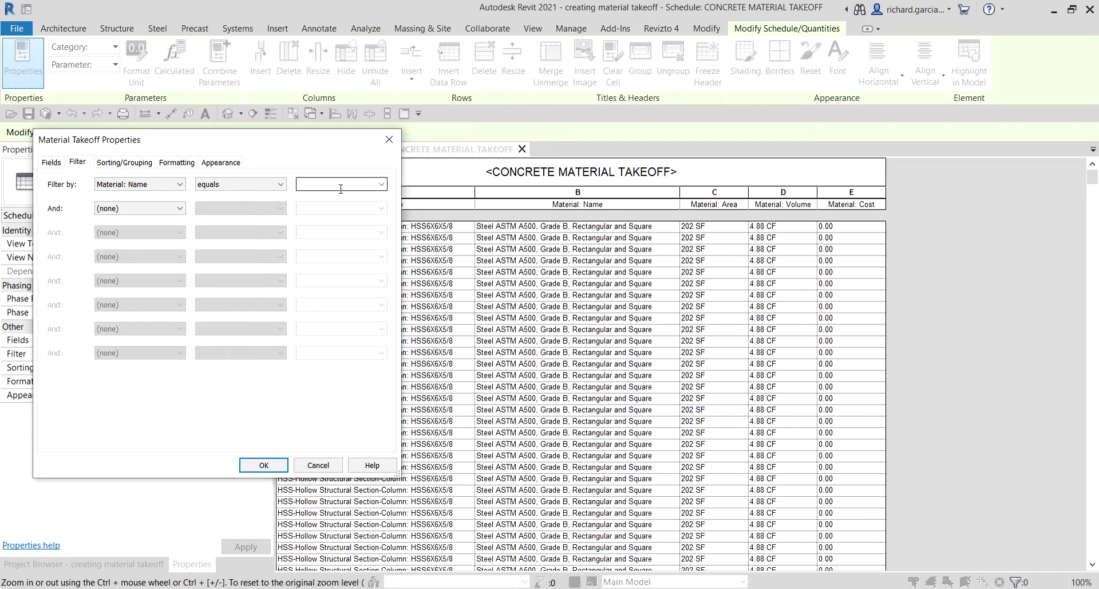
pyautogui.click(173, 184)
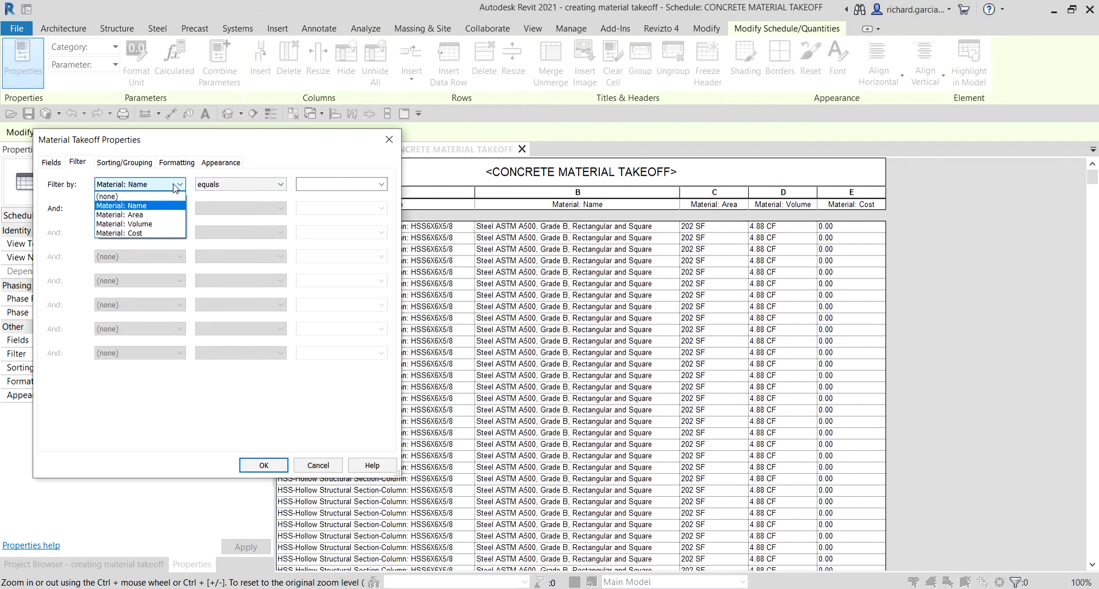
pyautogui.click(173, 184)
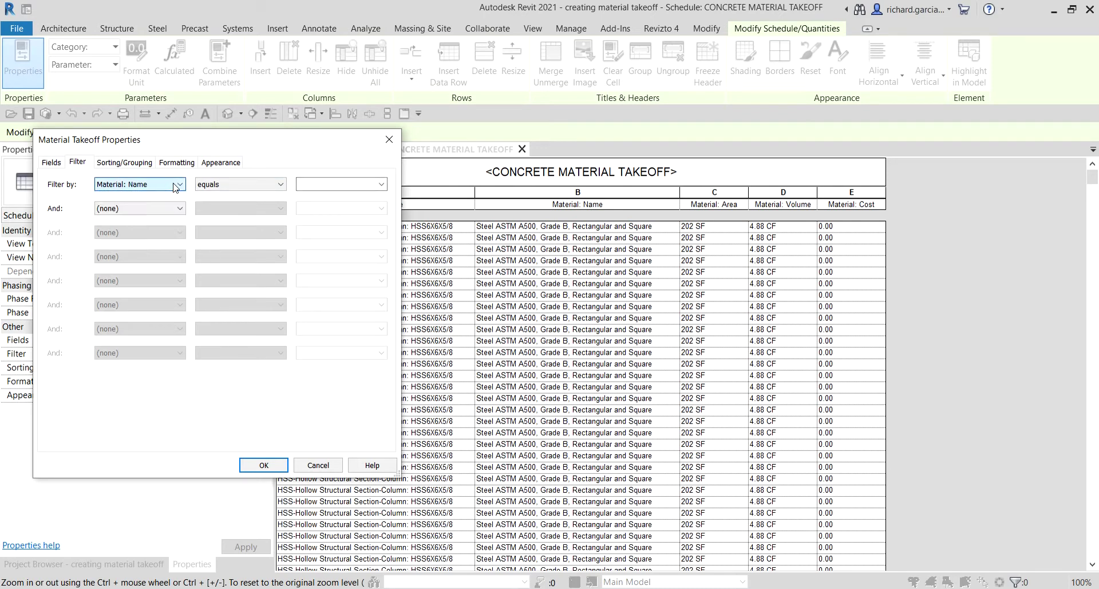
pyautogui.click(382, 184)
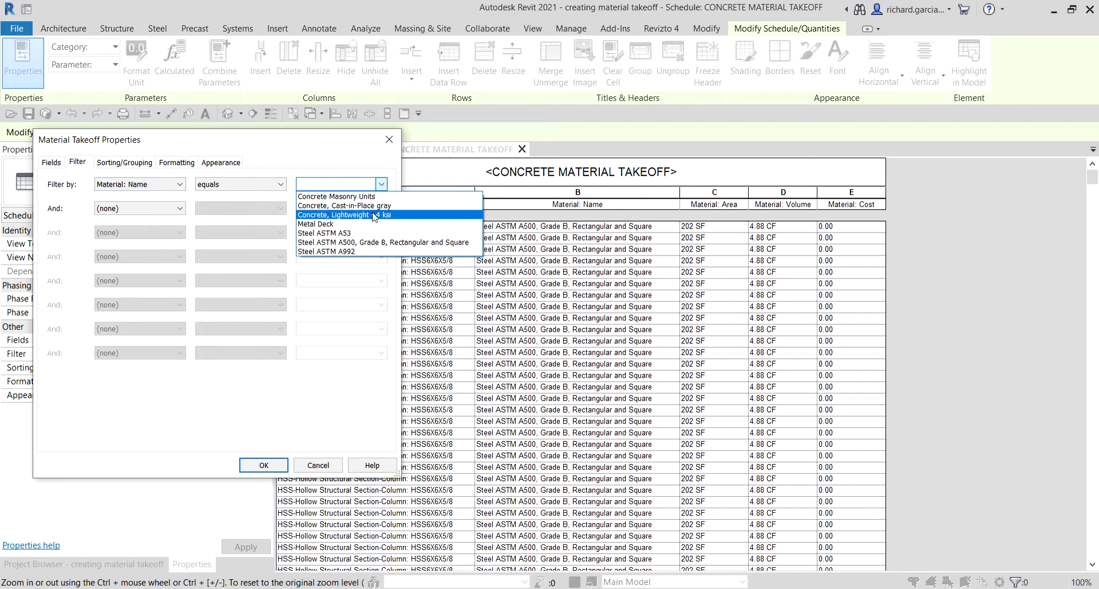
pyautogui.click(323, 207)
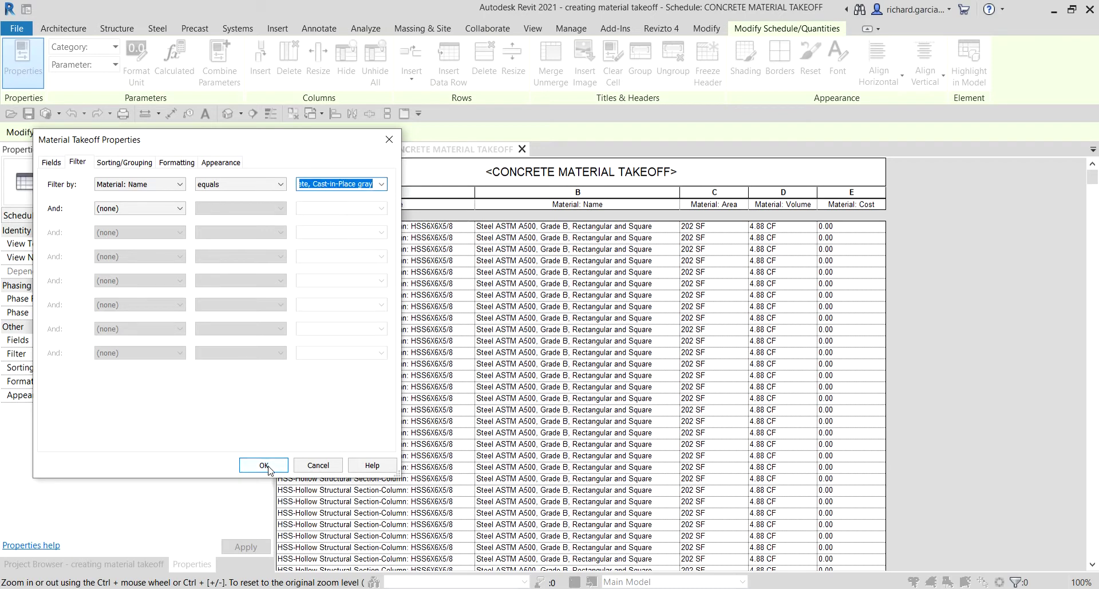
pyautogui.click(325, 184)
pyautogui.click(264, 465)
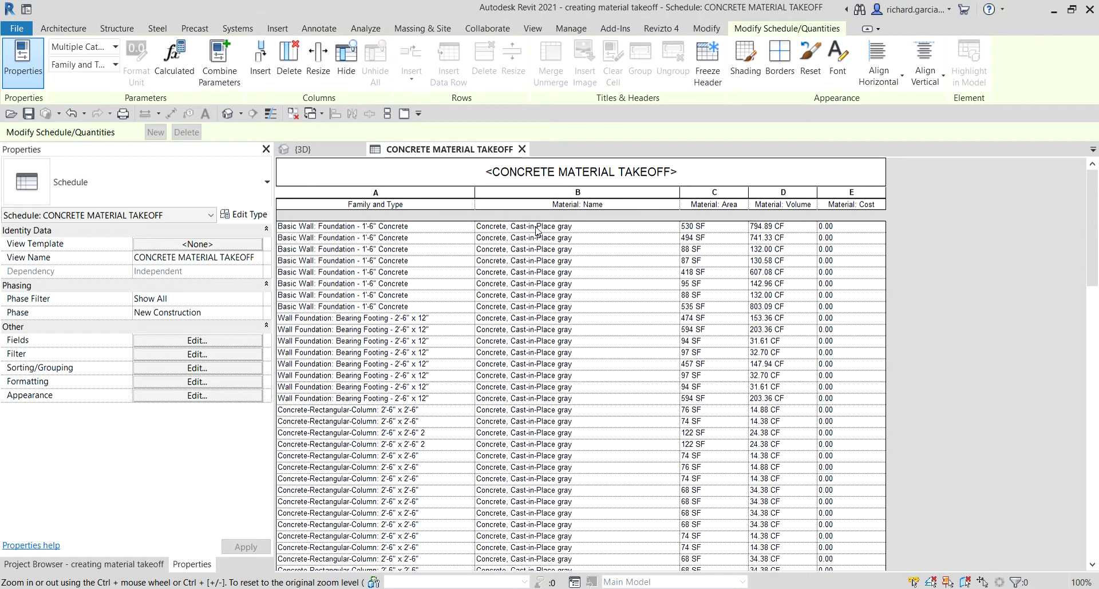
# Step: Look through the filtered rows and sort the takeoff by Family and Type in ascending order
pyautogui.scroll(-10, 539, 335)
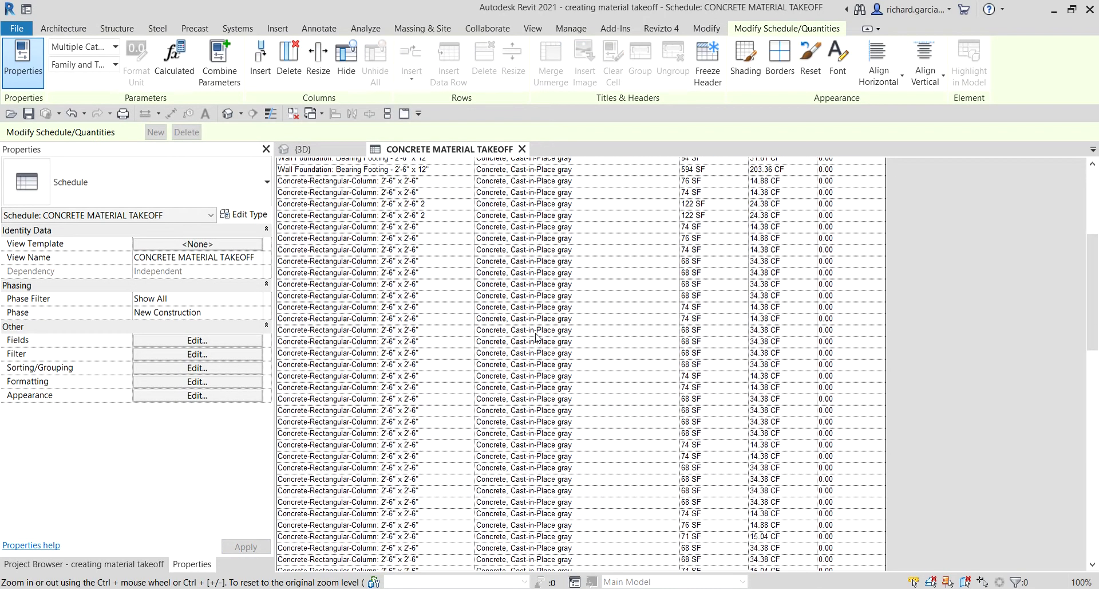
pyautogui.scroll(-10, 538, 345)
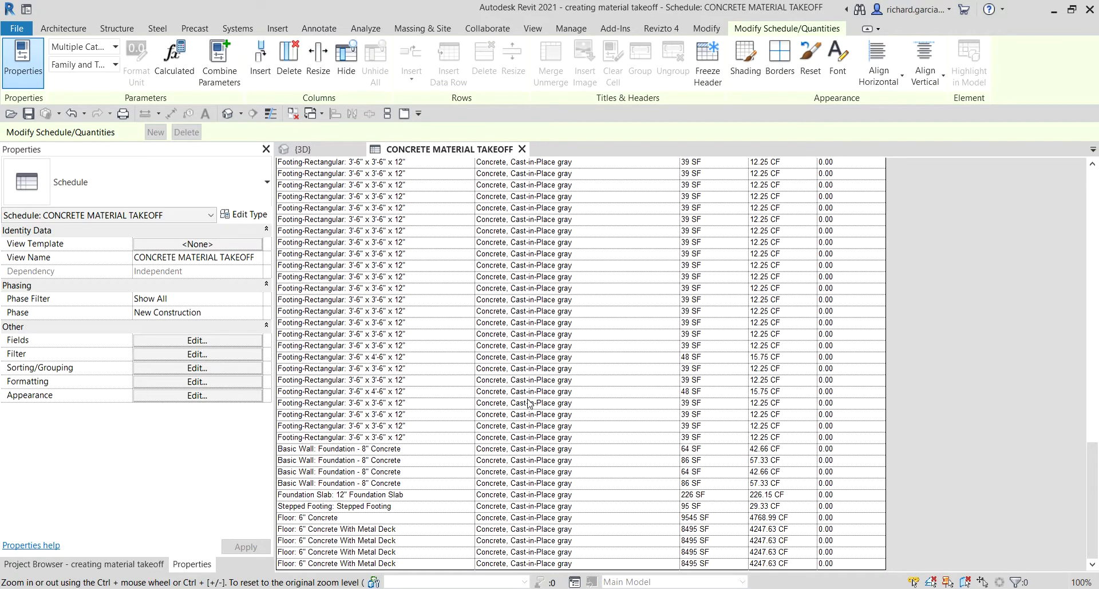
pyautogui.scroll(20, 529, 404)
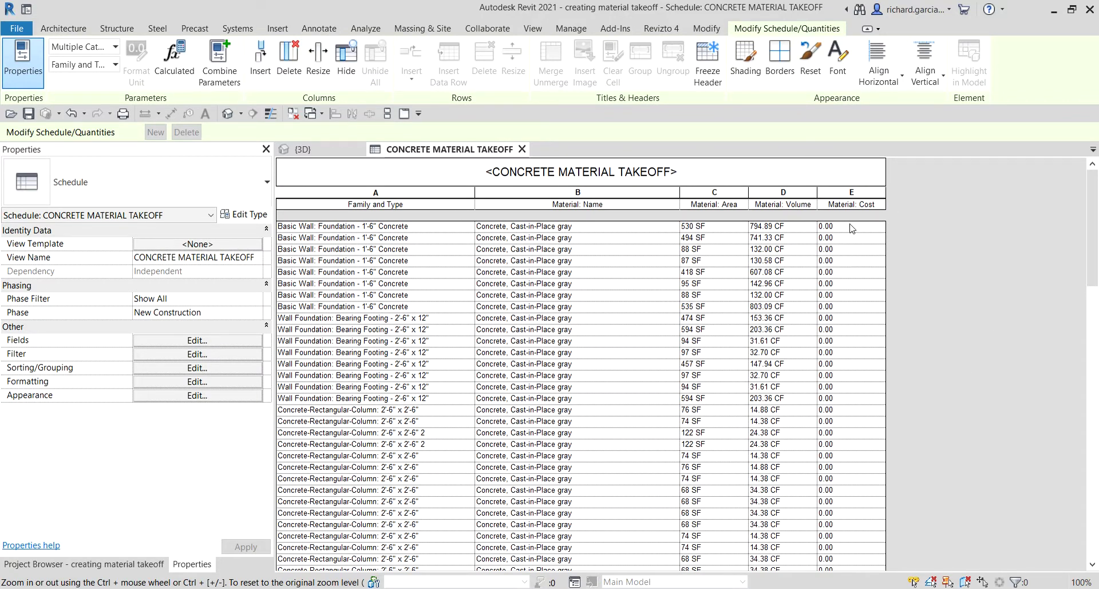
pyautogui.click(169, 369)
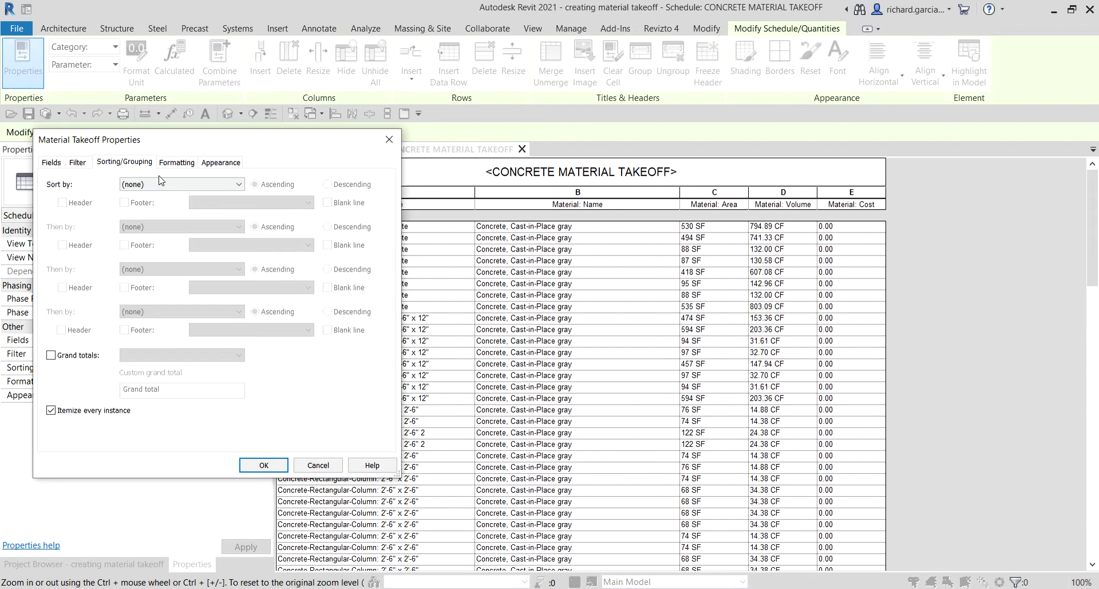
pyautogui.moveTo(227, 144); pyautogui.dragTo(241, 101)
pyautogui.click(231, 145)
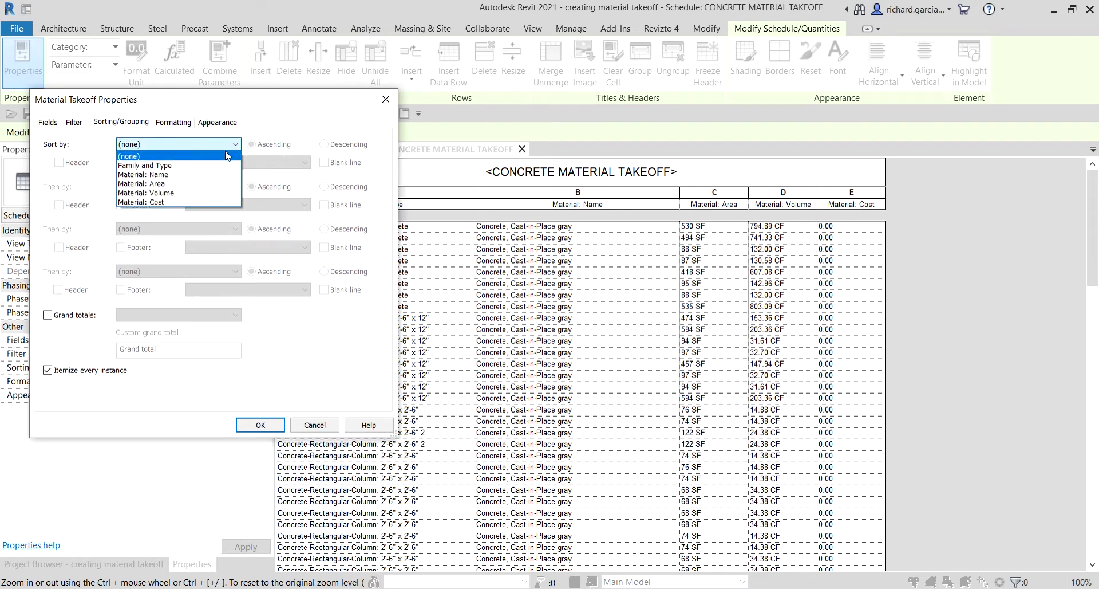
pyautogui.click(161, 166)
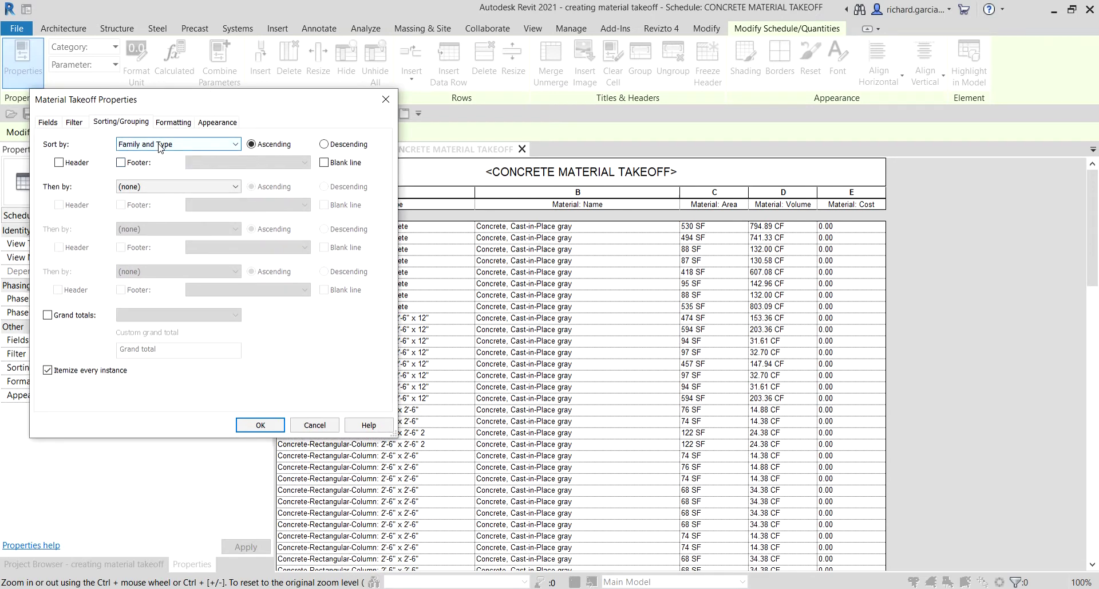
pyautogui.click(259, 430)
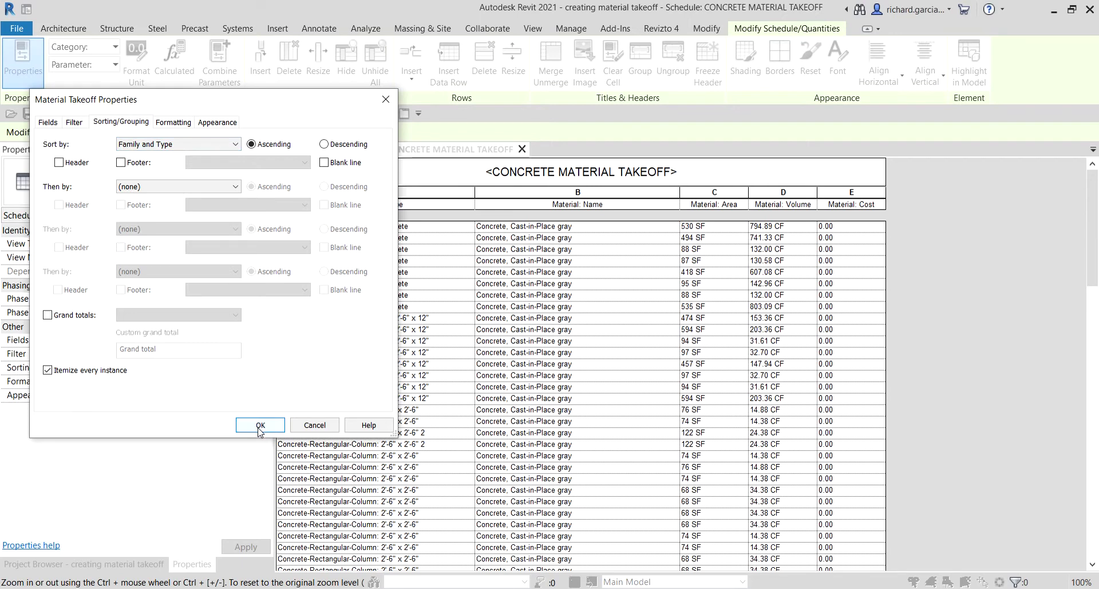
pyautogui.click(259, 425)
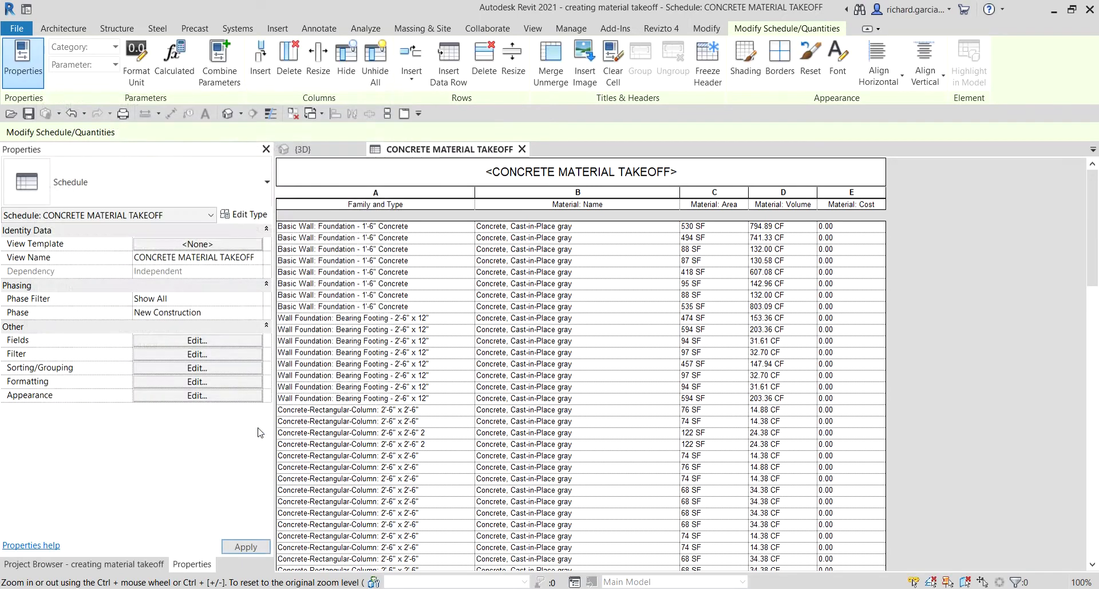
# Step: Examine the takeoff rows from start to end to check their order by Family and Type
pyautogui.click(415, 271)
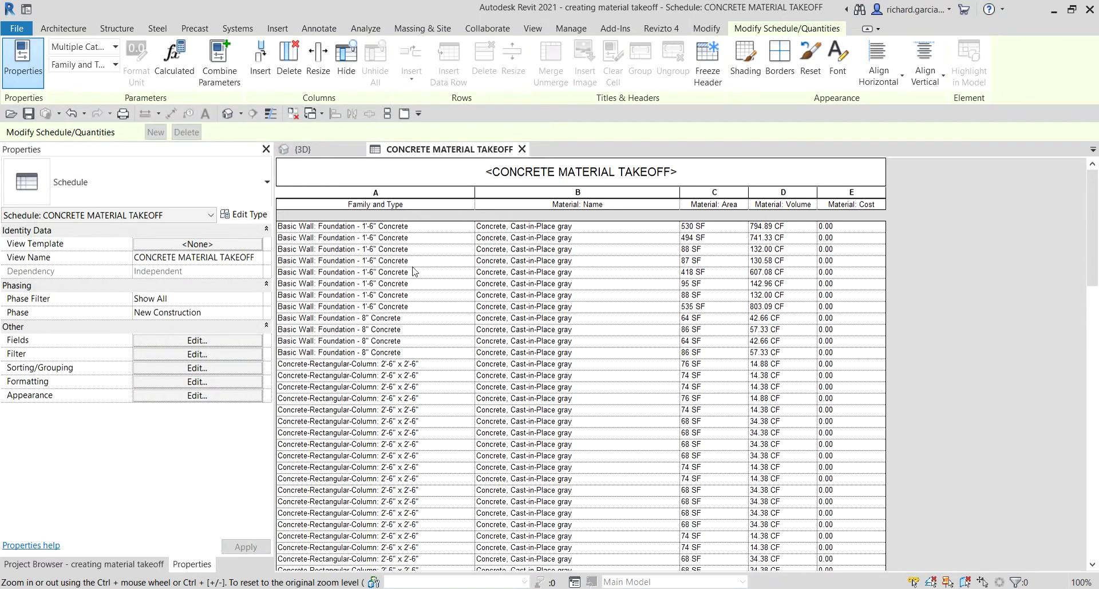
pyautogui.click(369, 236)
pyautogui.scroll(-10, 369, 258)
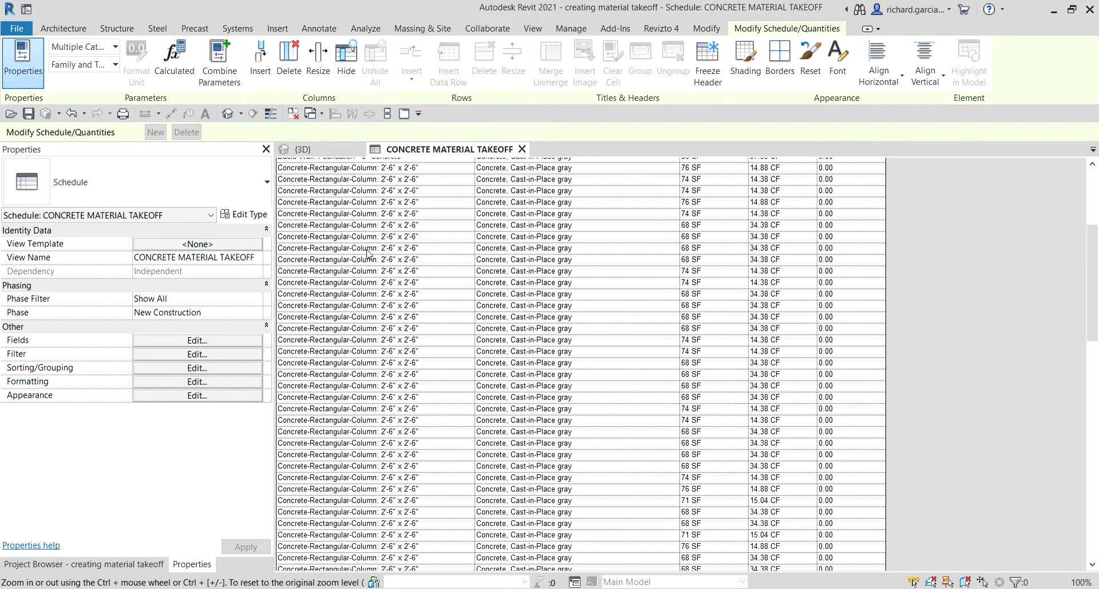
pyautogui.scroll(10, 369, 278)
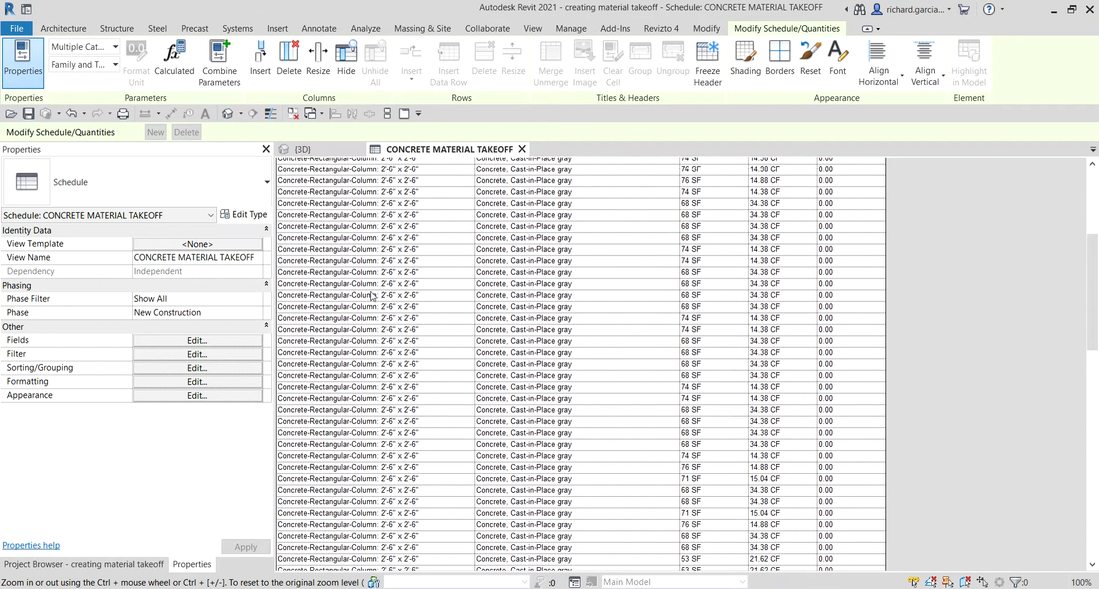
pyautogui.scroll(-10, 422, 363)
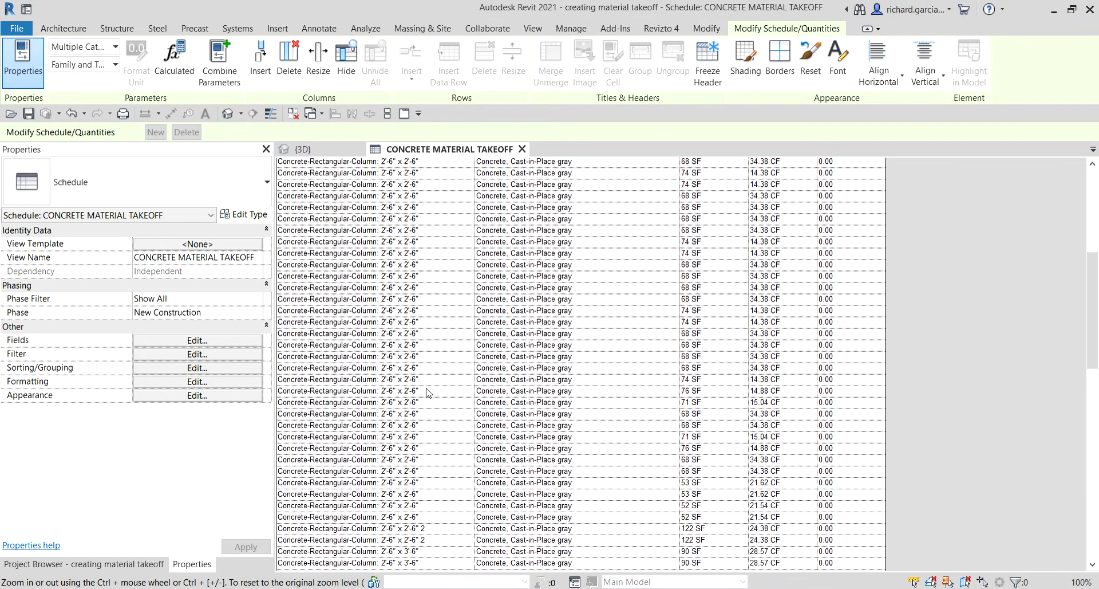
pyautogui.scroll(-6, 312, 283)
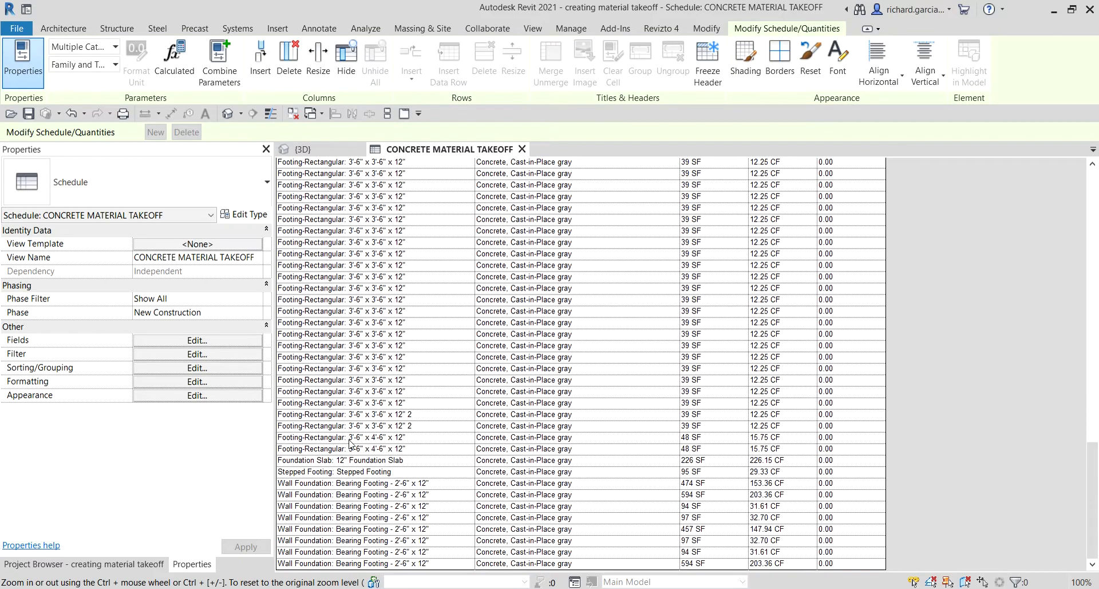
pyautogui.scroll(12, 372, 455)
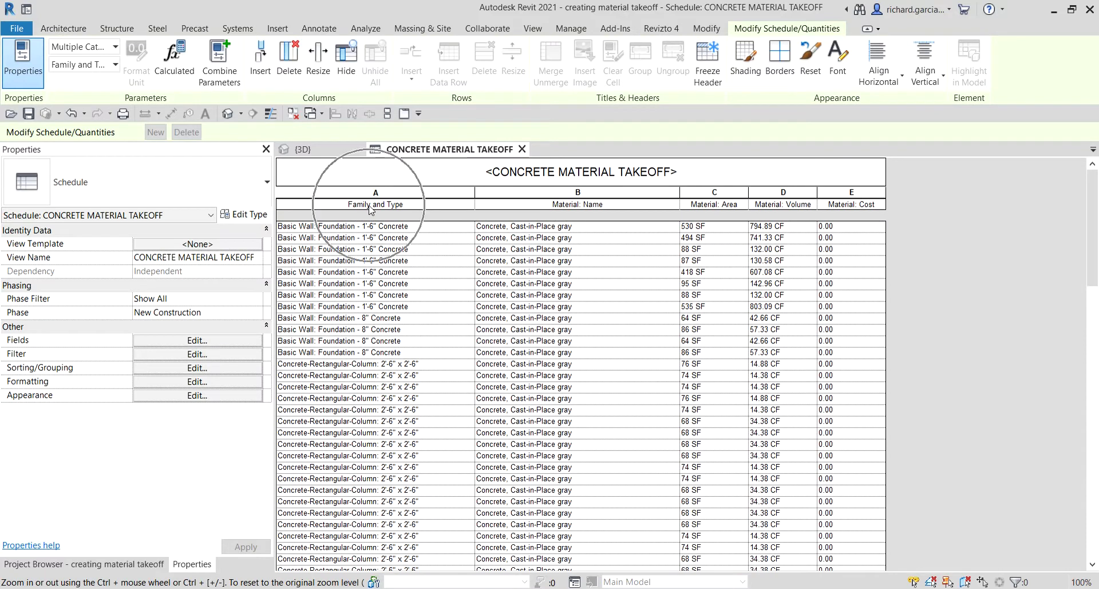
# Step: Add a header and a blank line to each Family and Type group of the takeoff
pyautogui.click(166, 368)
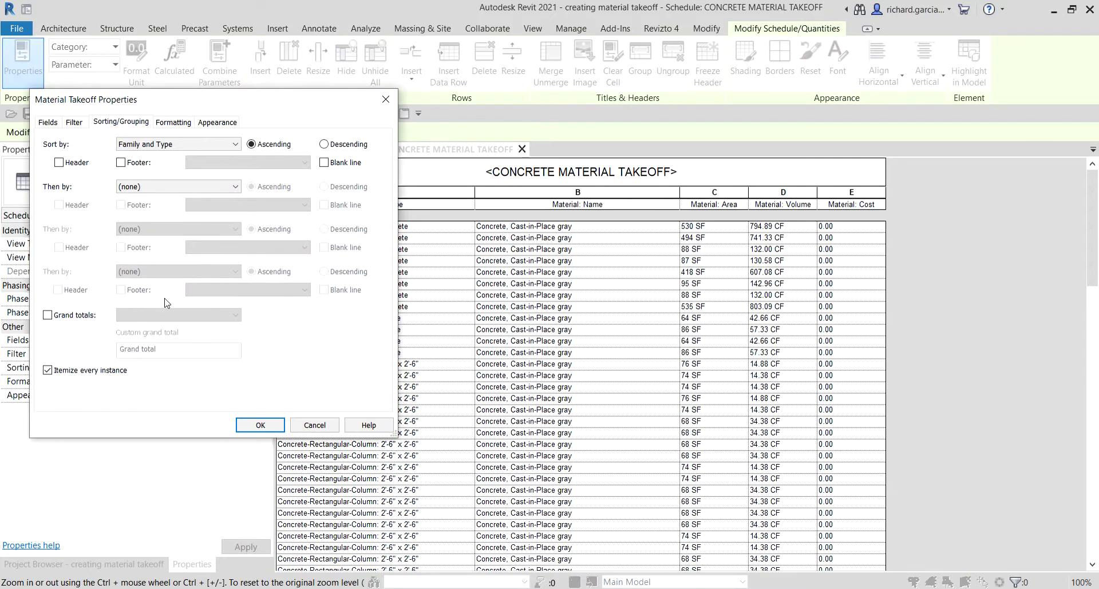
pyautogui.click(59, 162)
pyautogui.click(257, 423)
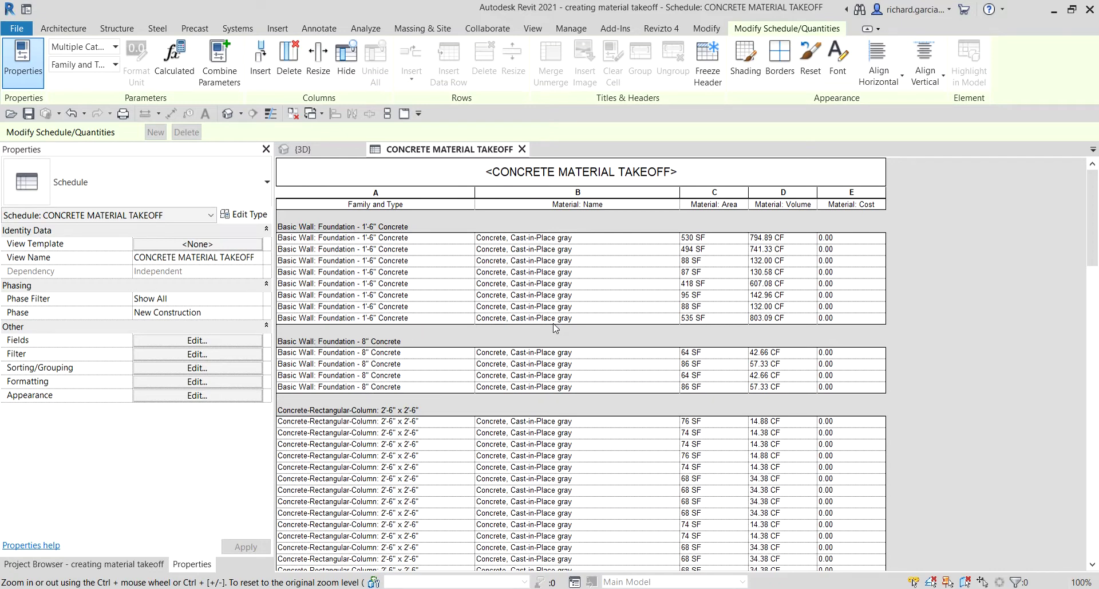
# Step: Remove the header from the Family and Type groups and add a footer showing Title, count, and totals
pyautogui.click(172, 367)
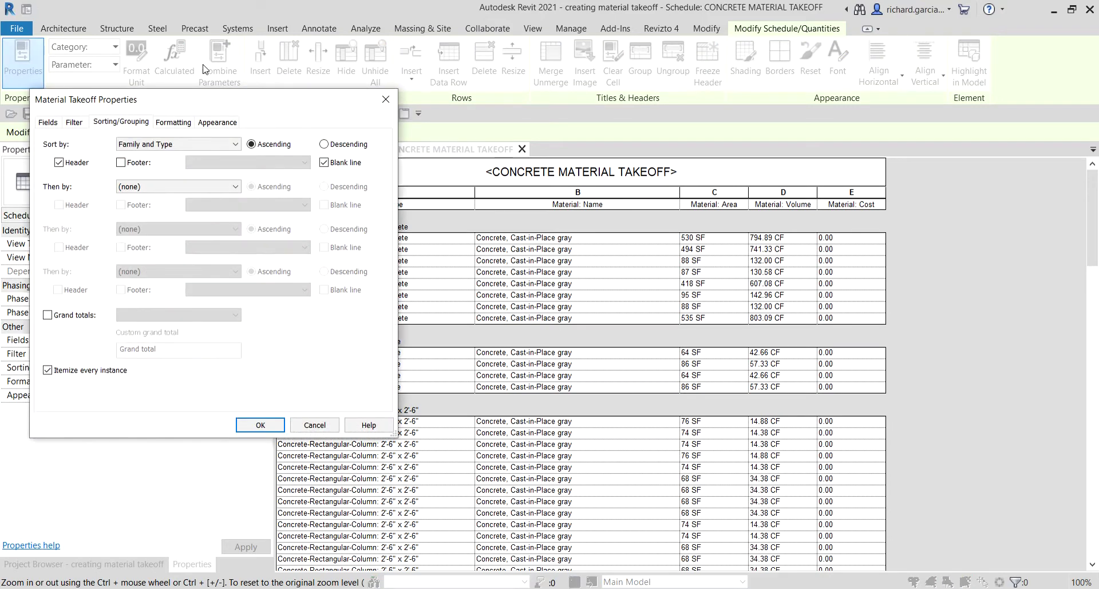
pyautogui.click(57, 162)
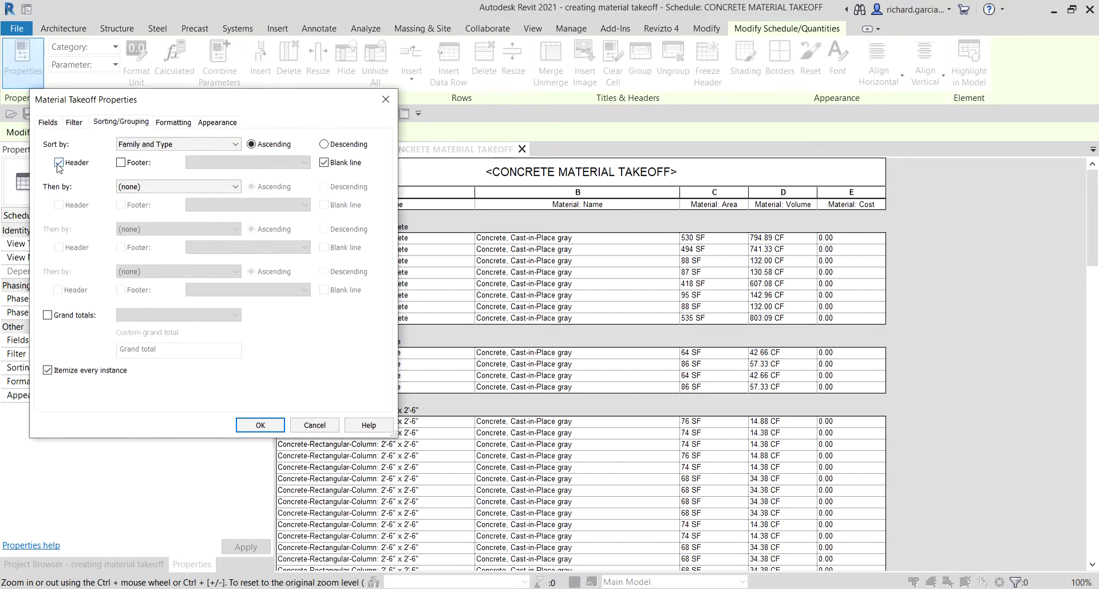
pyautogui.click(121, 163)
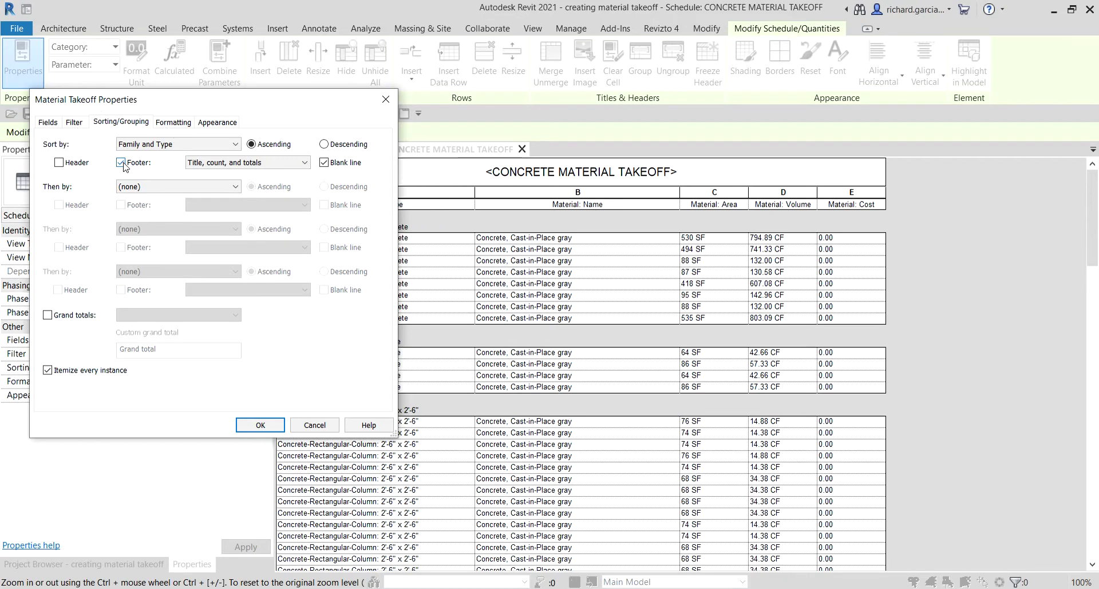
pyautogui.click(214, 166)
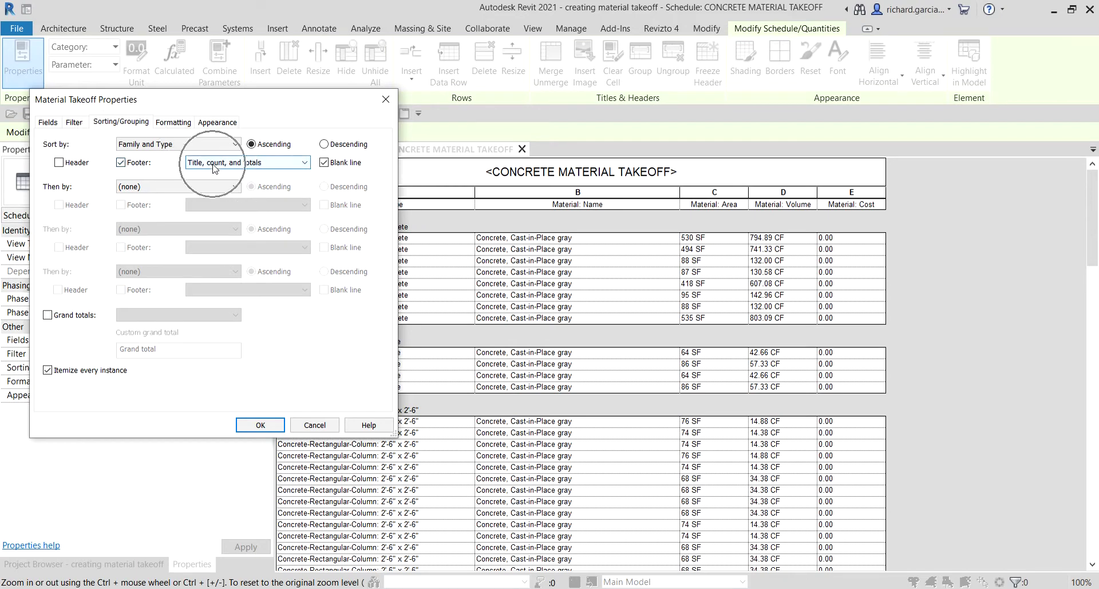
pyautogui.click(214, 166)
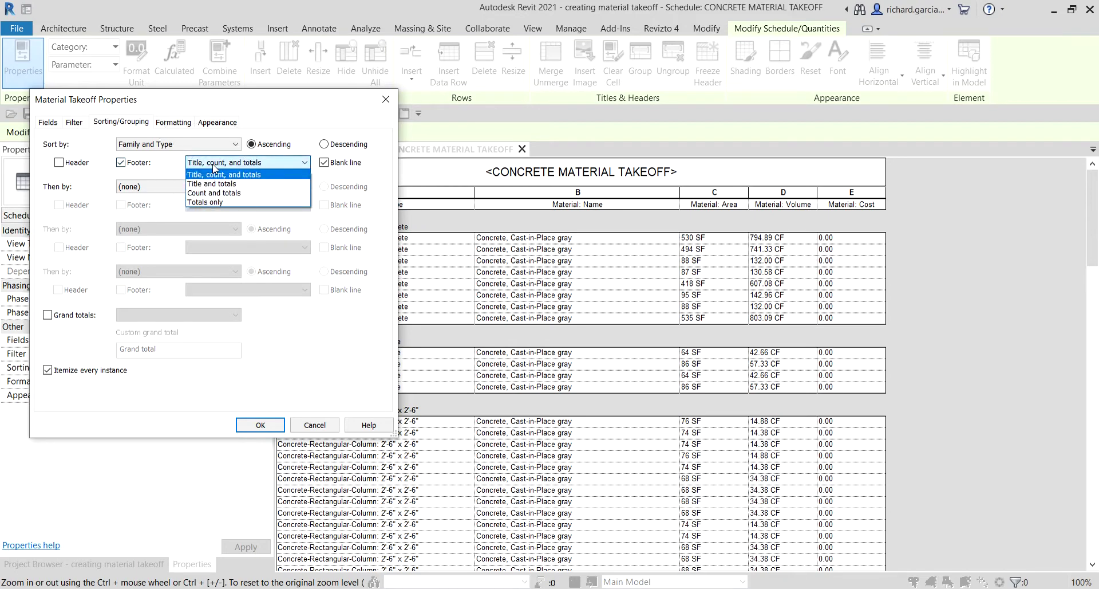
pyautogui.click(213, 166)
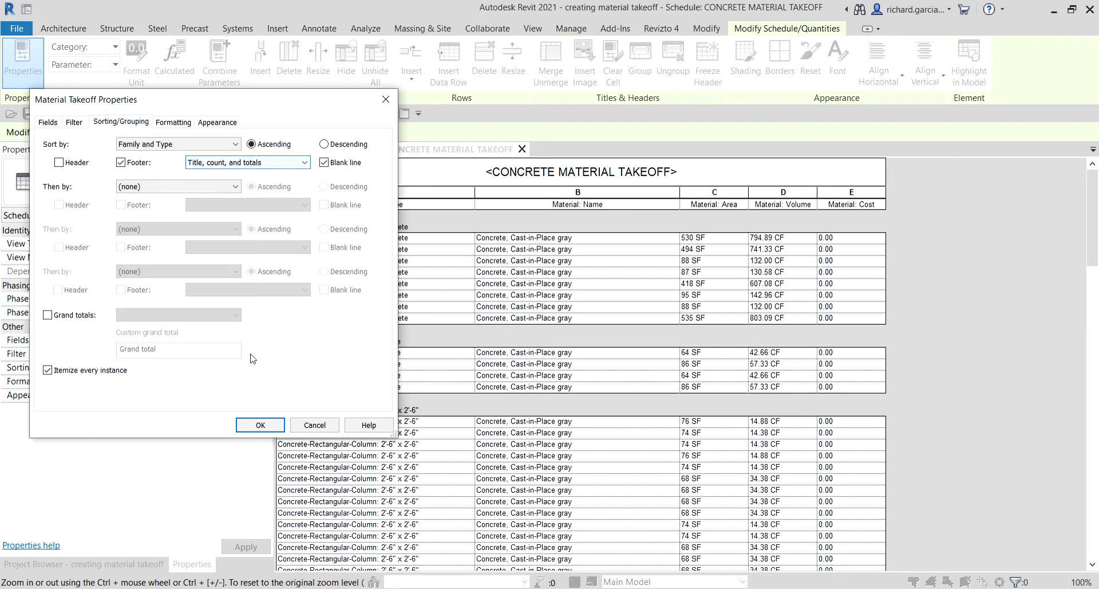
pyautogui.click(261, 425)
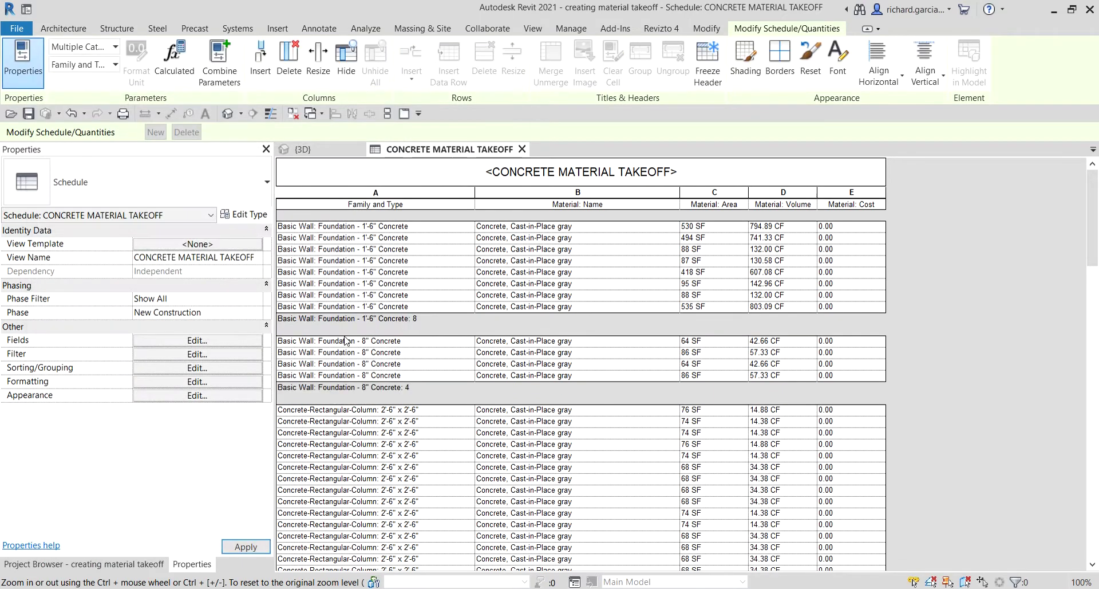
pyautogui.click(288, 322)
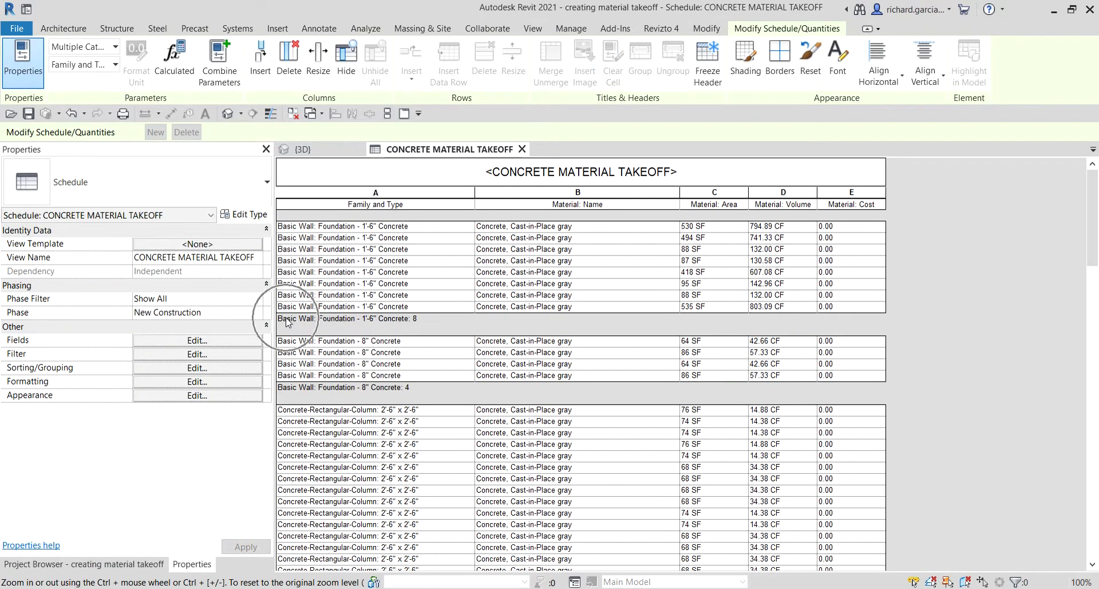
pyautogui.click(415, 318)
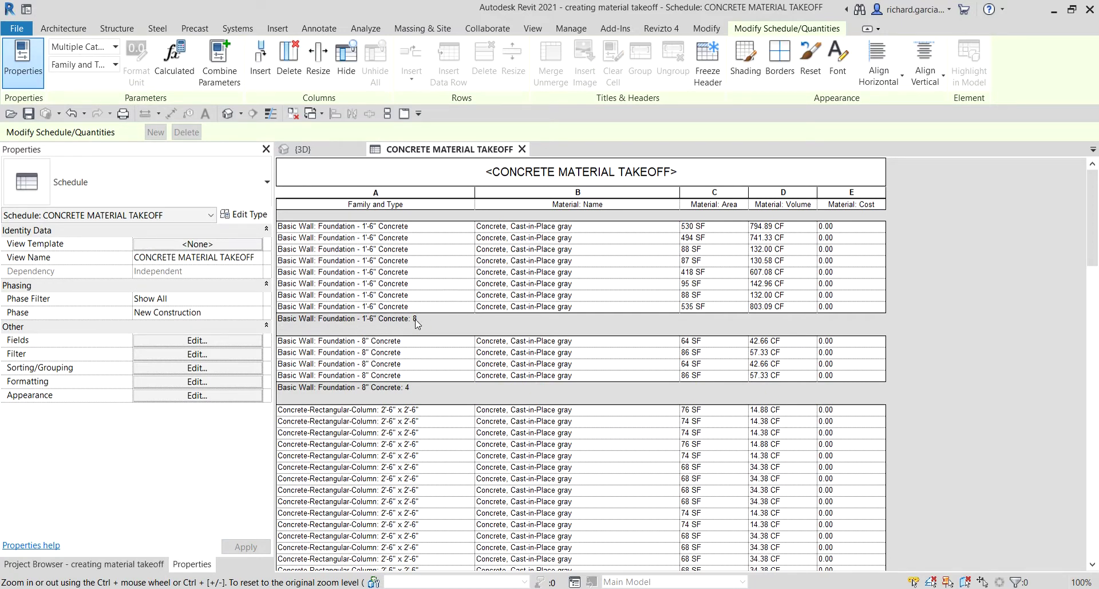
pyautogui.click(415, 319)
pyautogui.click(415, 319)
# Step: Set the Family and Type group footers to show Totals only and apply it to the takeoff
pyautogui.click(202, 368)
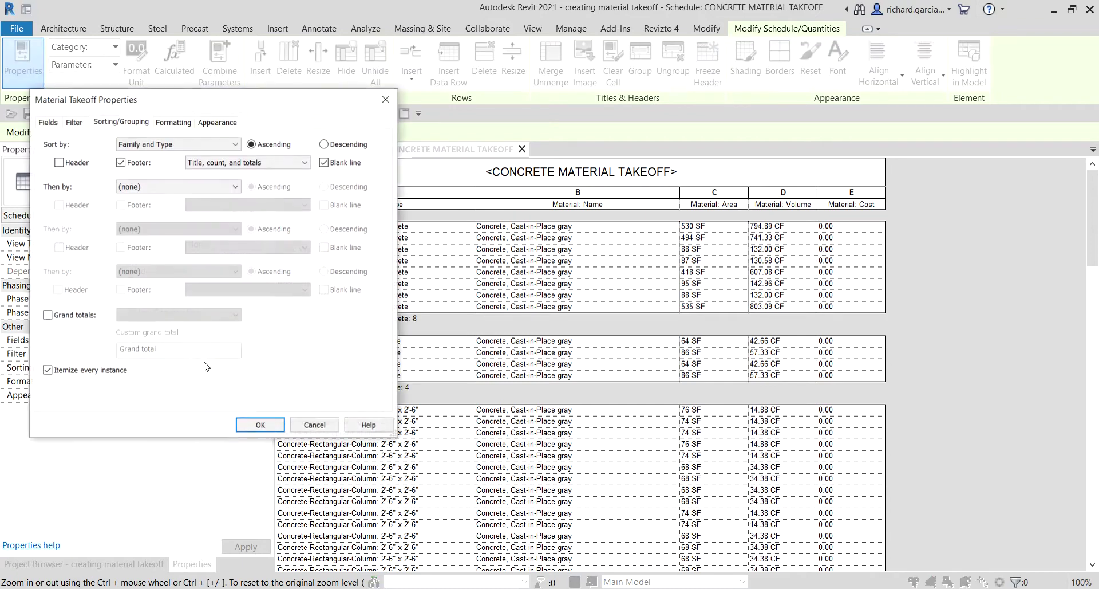
pyautogui.click(228, 162)
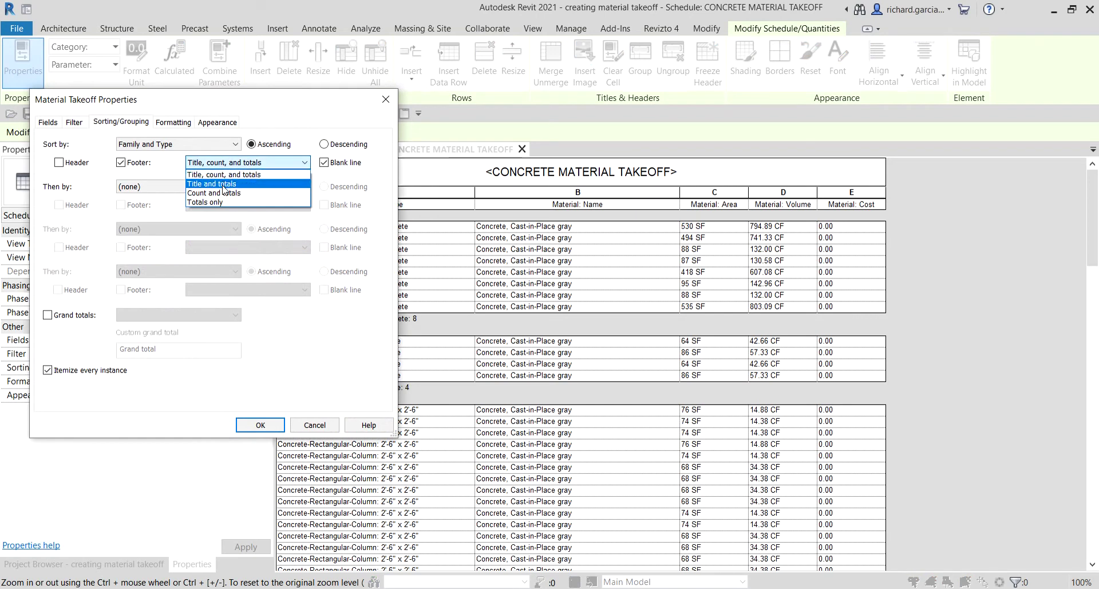
pyautogui.click(214, 203)
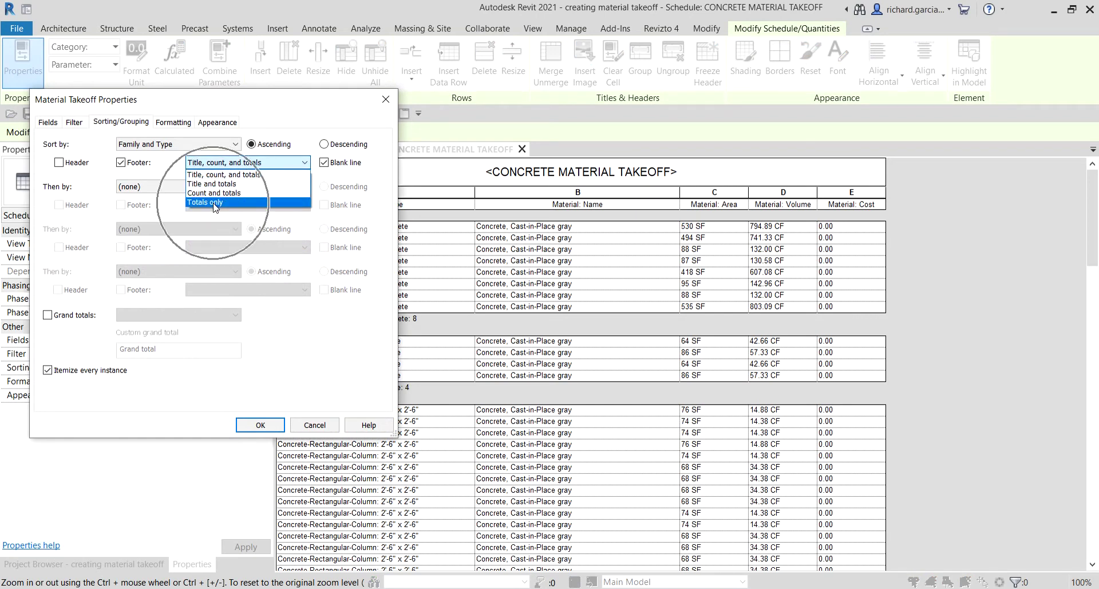
pyautogui.click(263, 426)
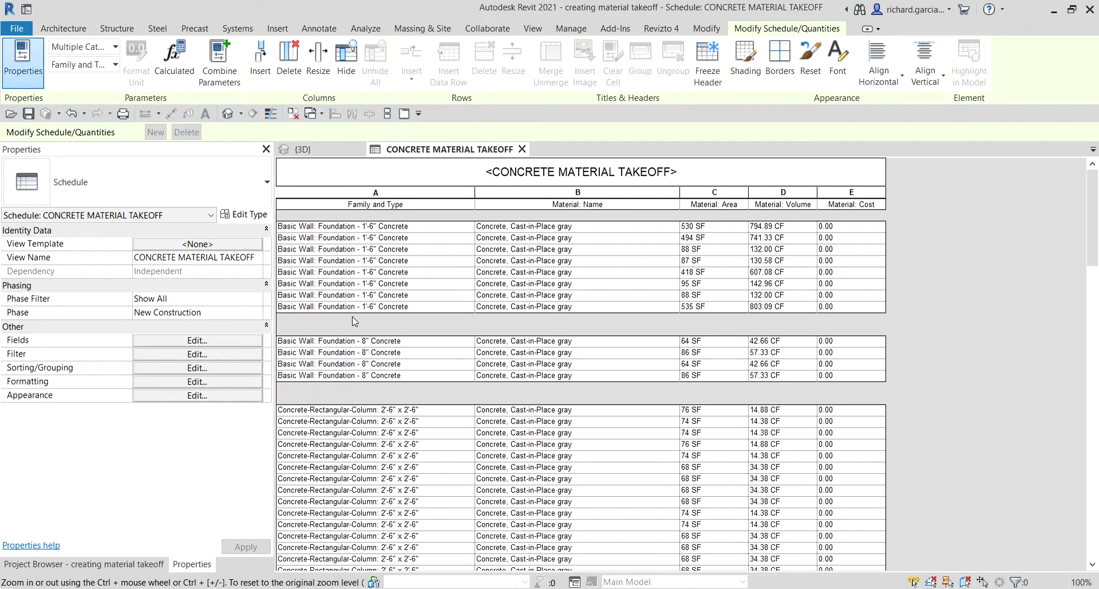
# Step: Switch the Family and Type group footers back to Title, count, and totals
pyautogui.click(193, 368)
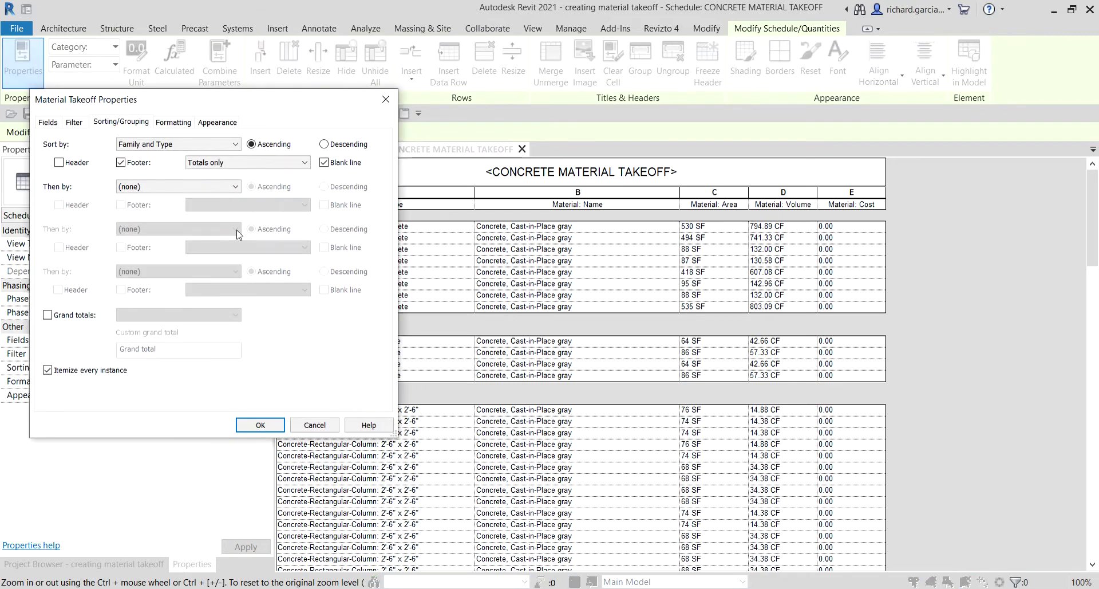
pyautogui.click(247, 162)
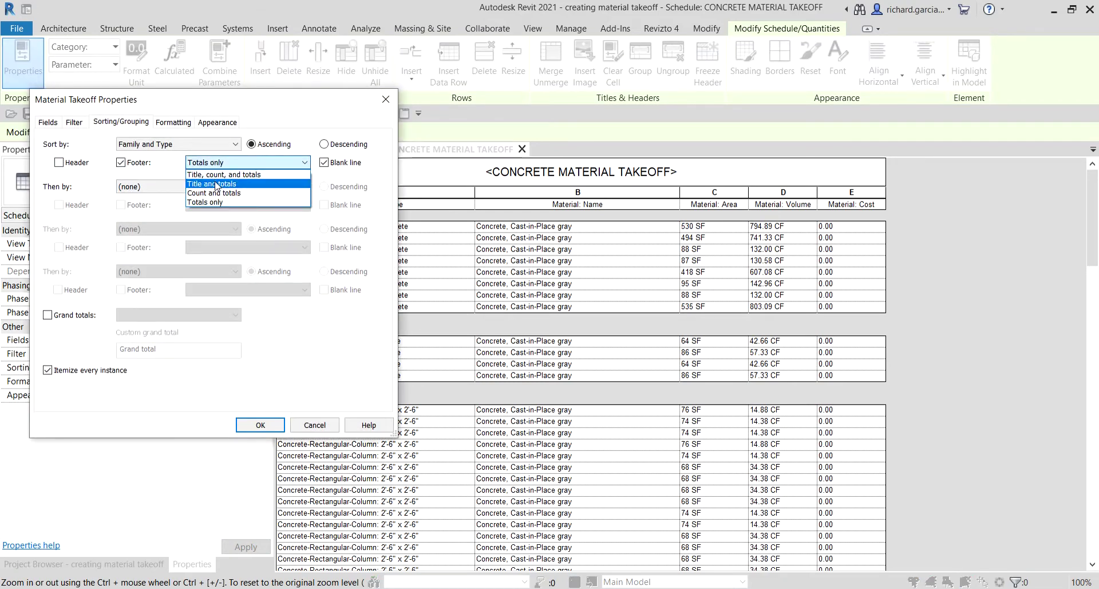
pyautogui.click(218, 175)
pyautogui.click(218, 179)
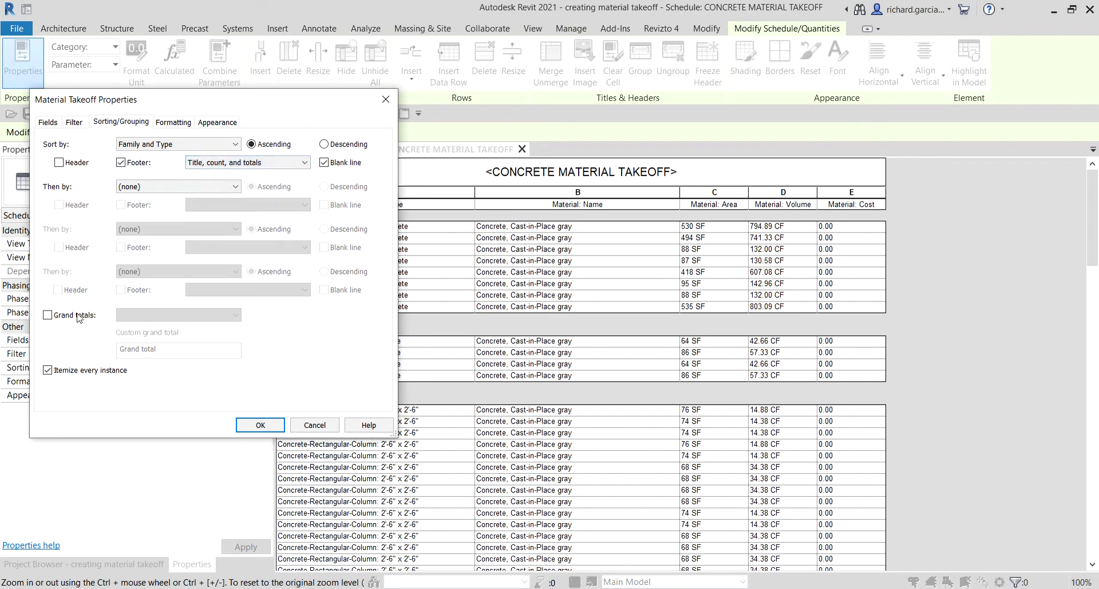
# Step: Add grand totals with Title, count, and totals to the takeoff and check the grand total row at its end
pyautogui.click(48, 315)
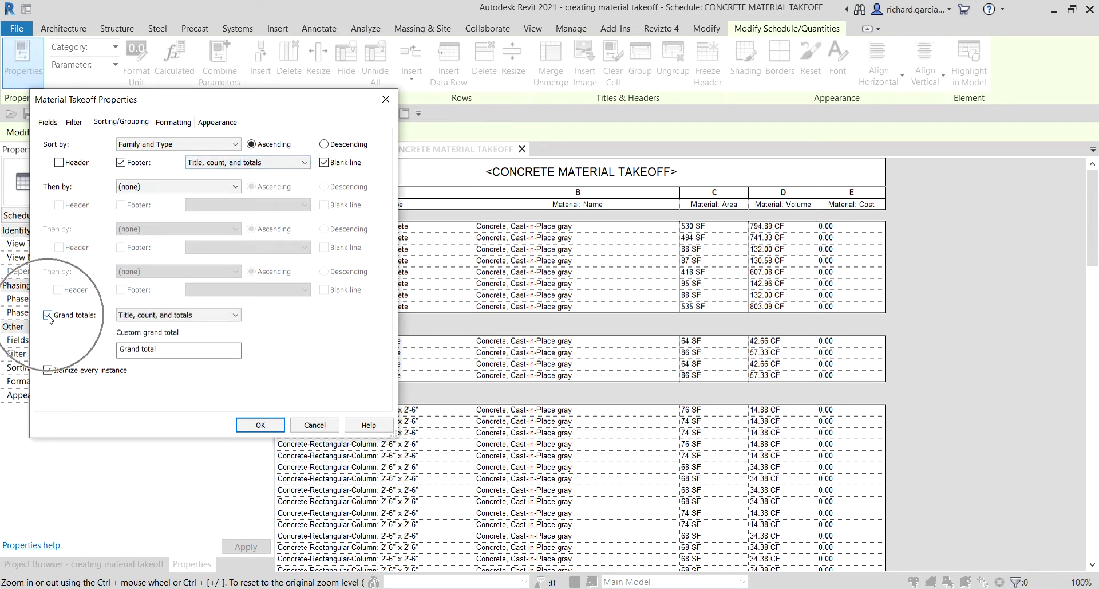
pyautogui.click(164, 316)
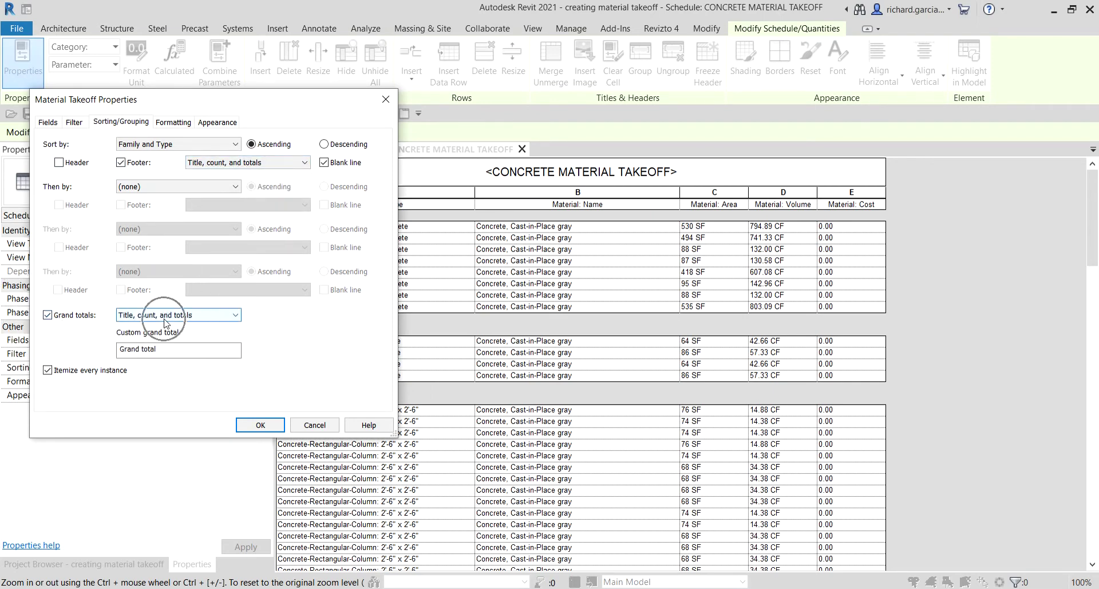
pyautogui.click(184, 316)
pyautogui.click(261, 425)
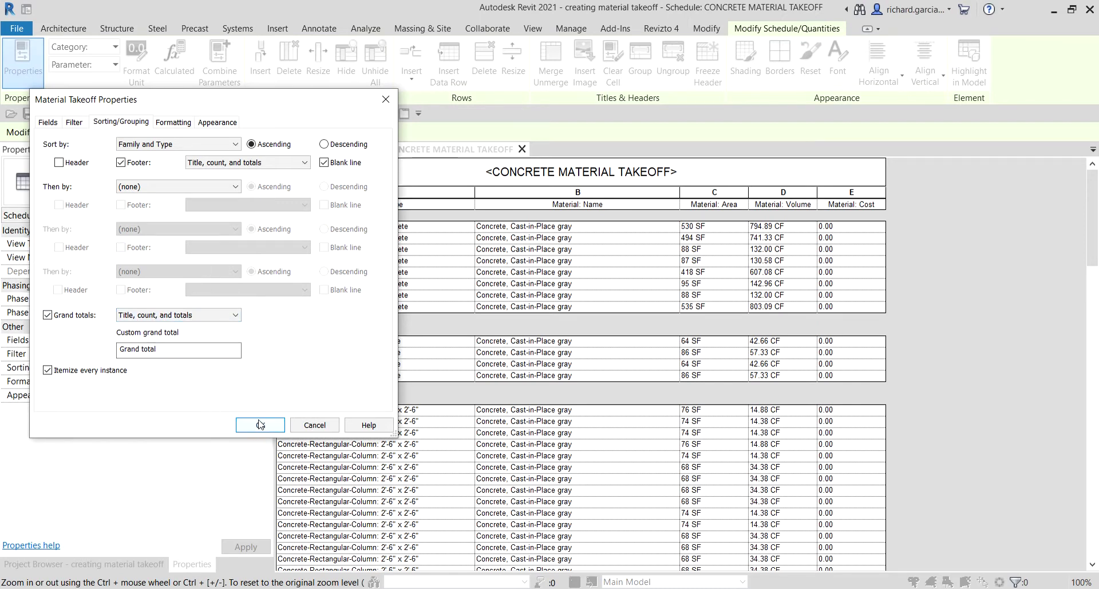
pyautogui.click(59, 378)
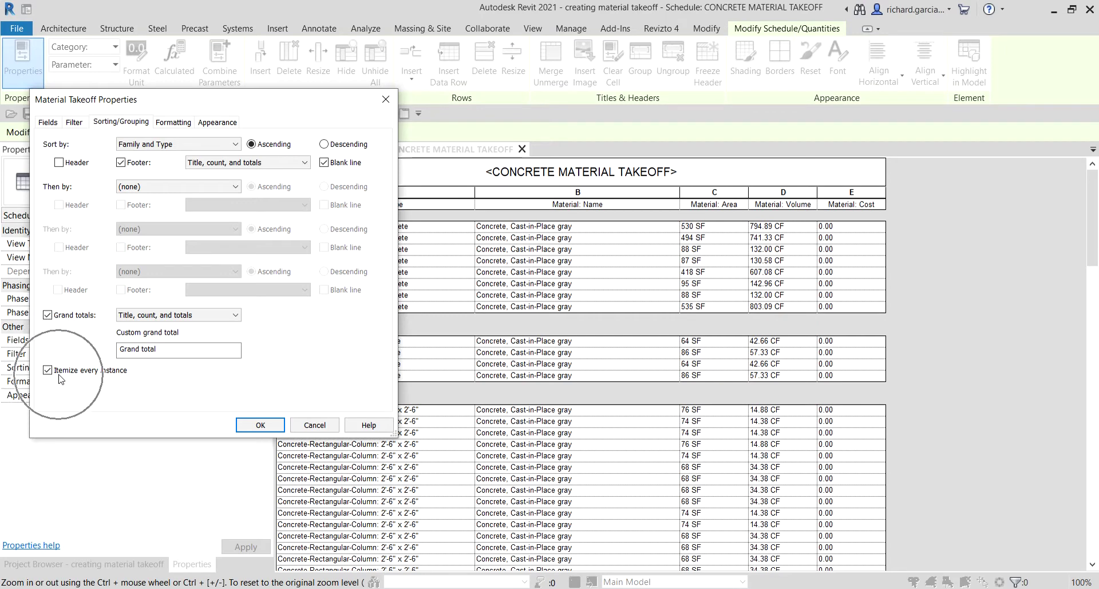
pyautogui.click(260, 425)
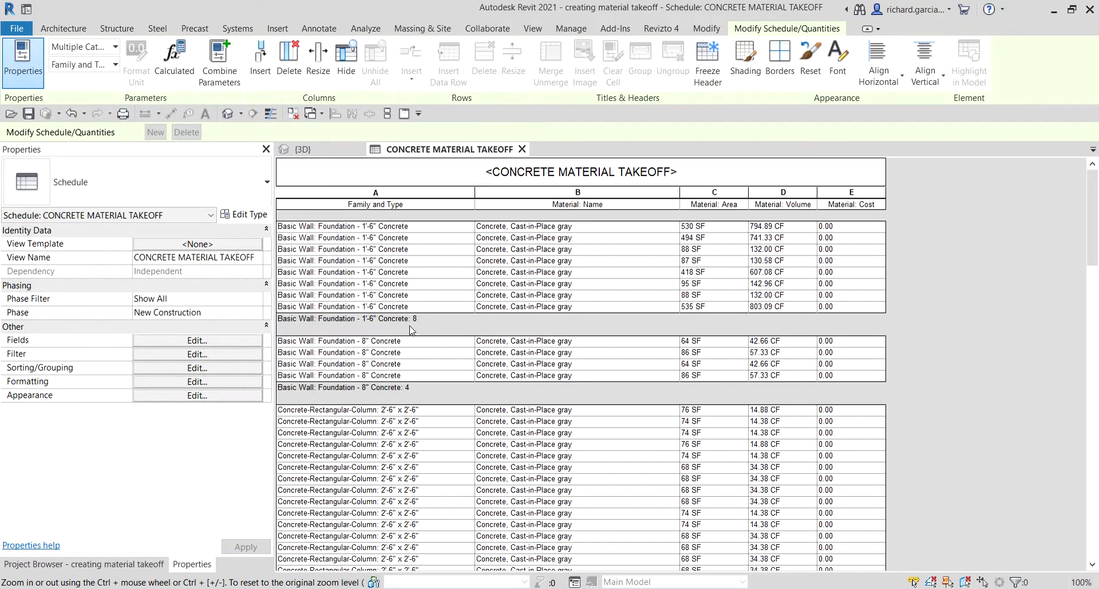
pyautogui.scroll(-10, 410, 330)
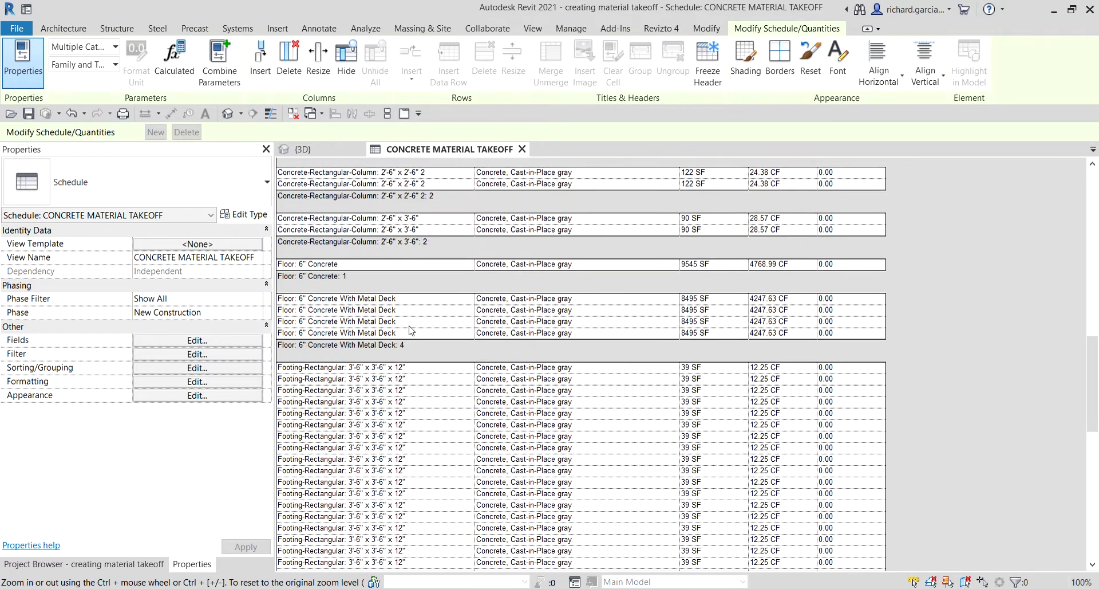
pyautogui.scroll(-10, 410, 329)
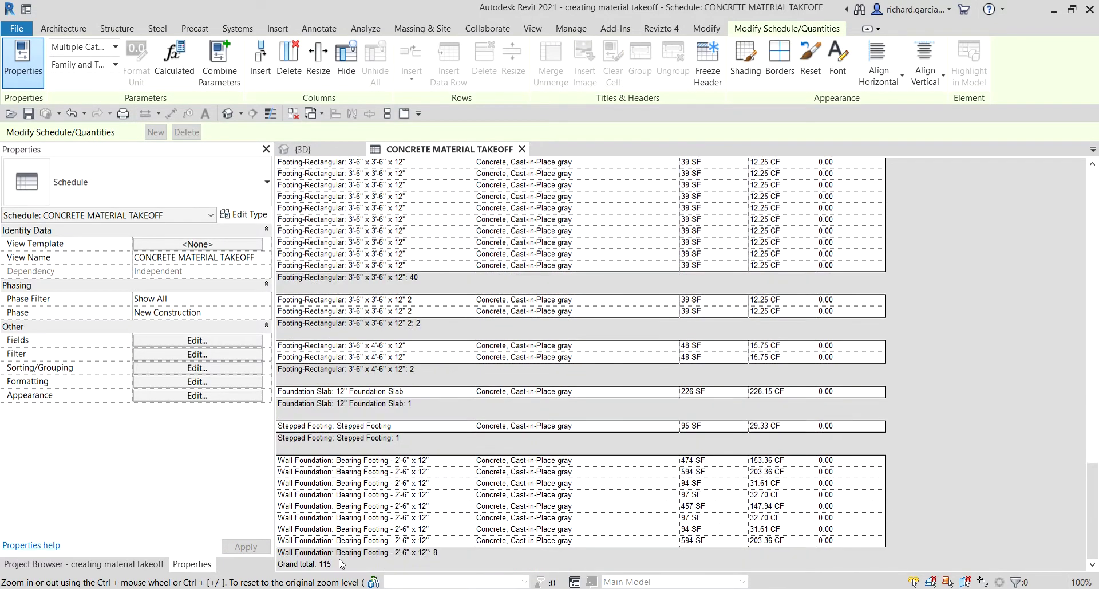
pyautogui.click(333, 565)
pyautogui.scroll(20, 637, 262)
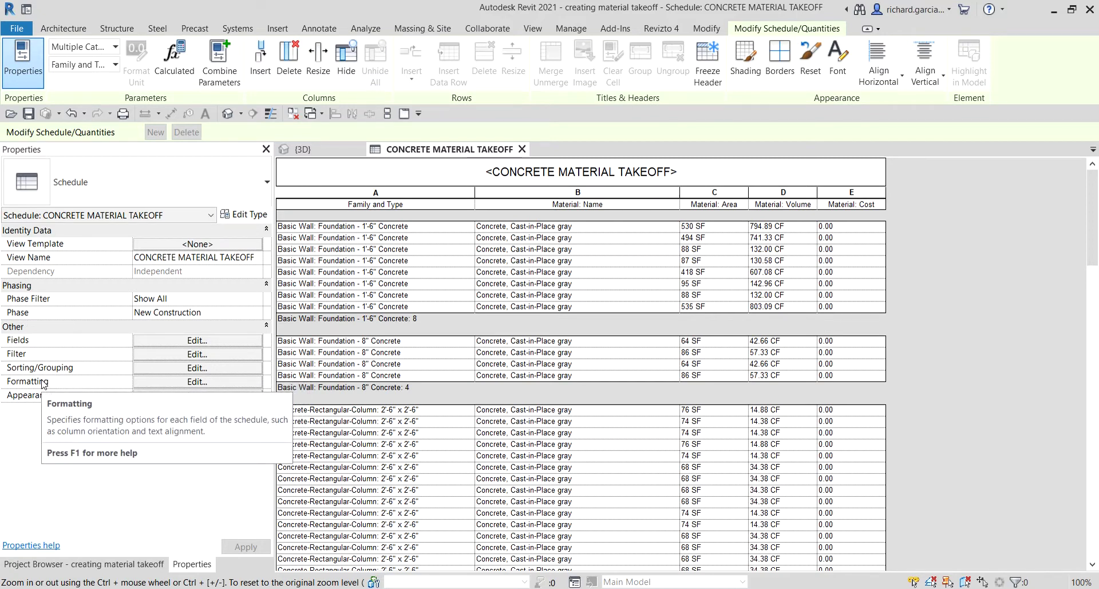
# Step: Set the Material: Area field's formatting to Calculate totals
pyautogui.click(190, 382)
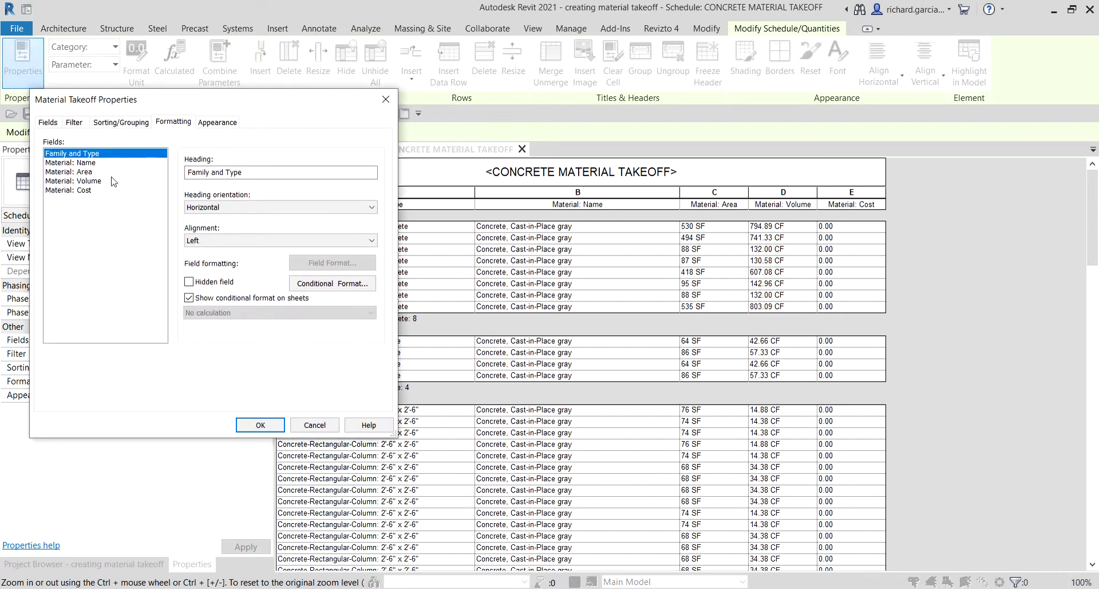
pyautogui.click(80, 172)
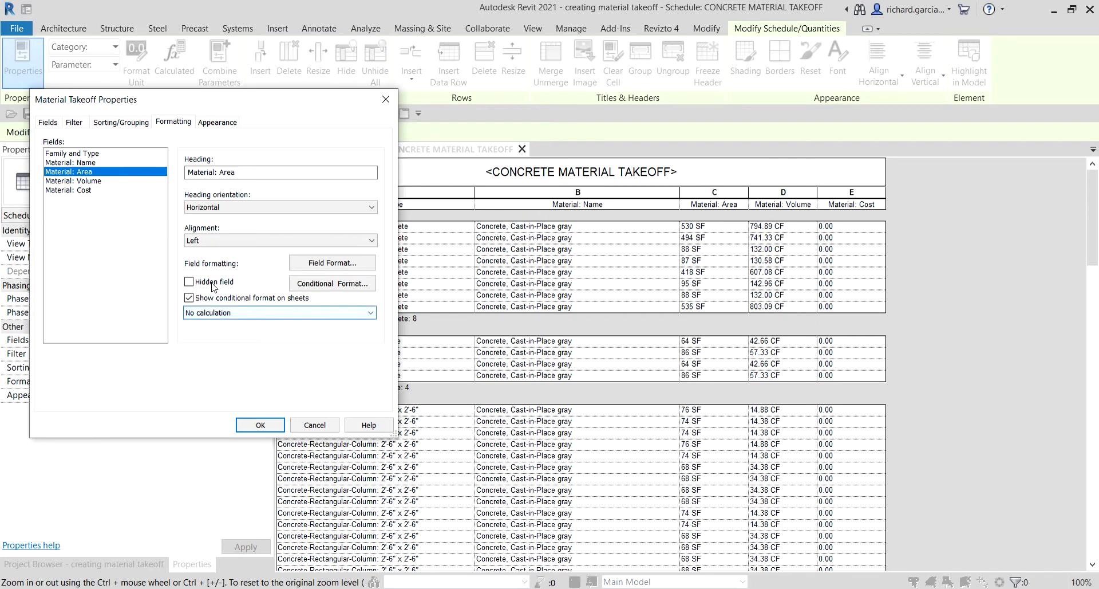
pyautogui.click(209, 263)
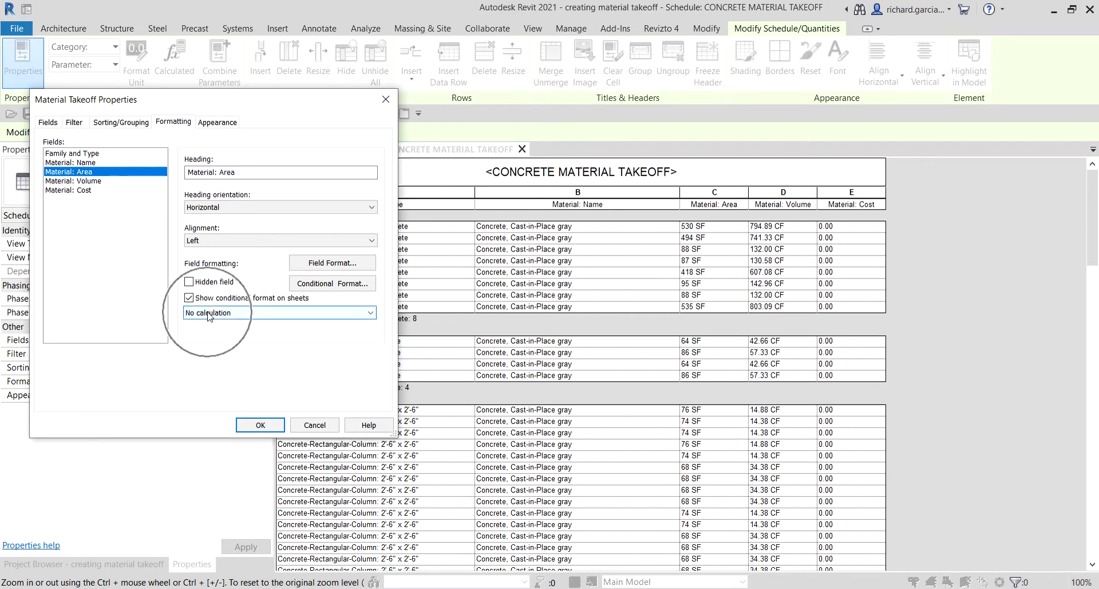
pyautogui.click(210, 313)
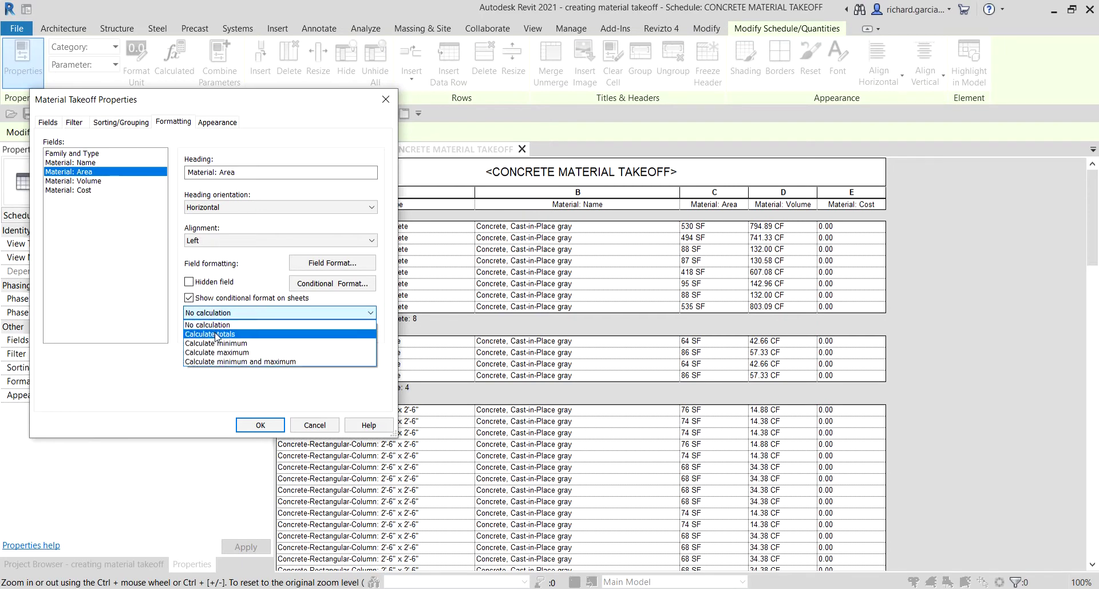
pyautogui.click(215, 335)
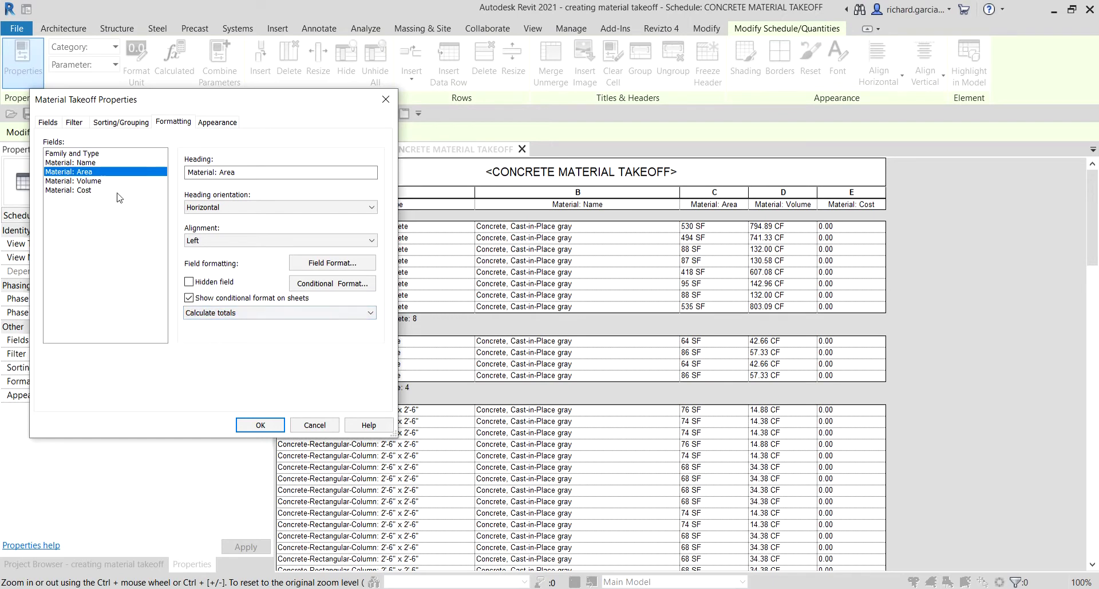
# Step: Set the Material: Volume field to Calculate totals and apply the formatting to the takeoff
pyautogui.click(93, 181)
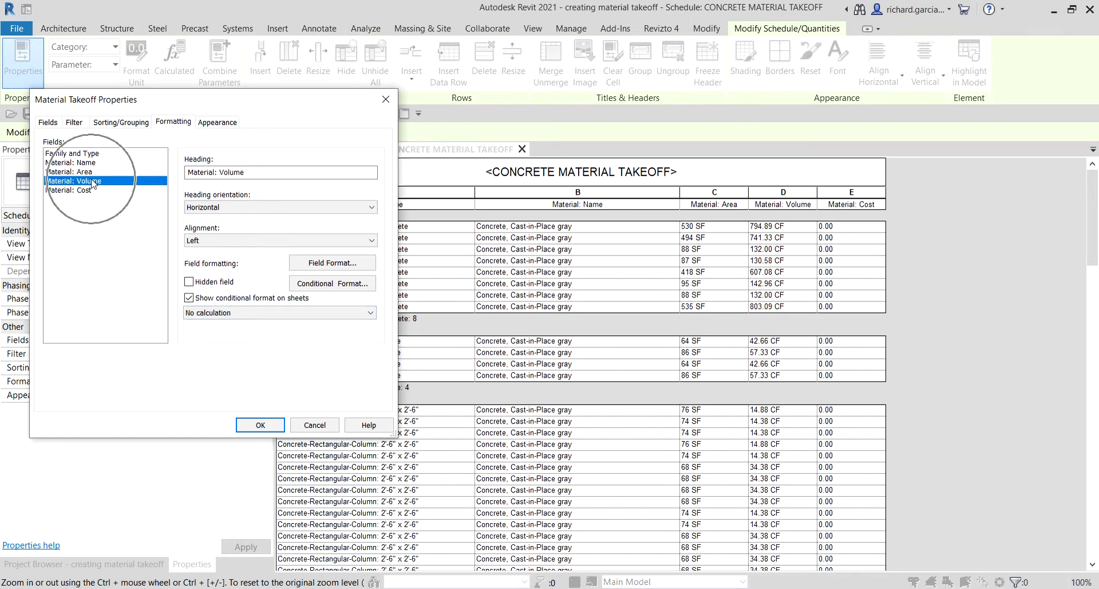
pyautogui.click(217, 313)
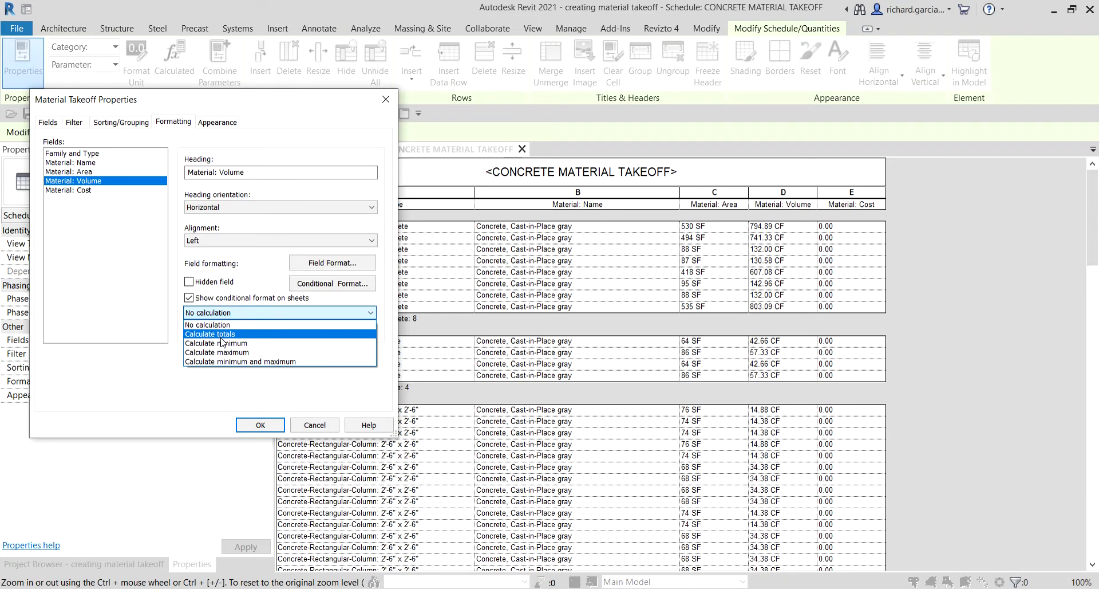
pyautogui.click(221, 335)
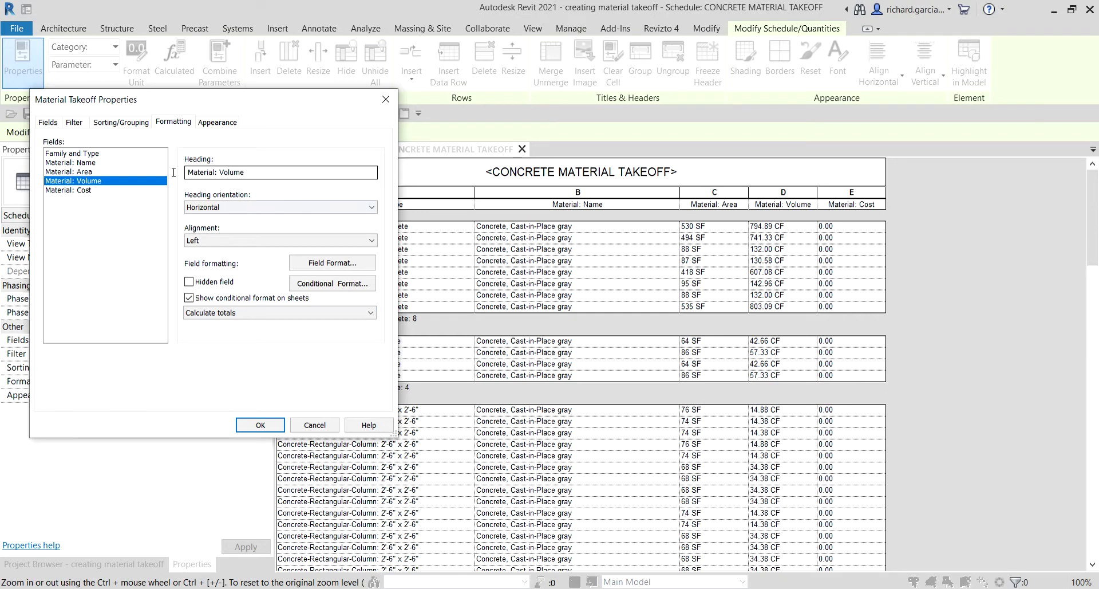
pyautogui.click(85, 192)
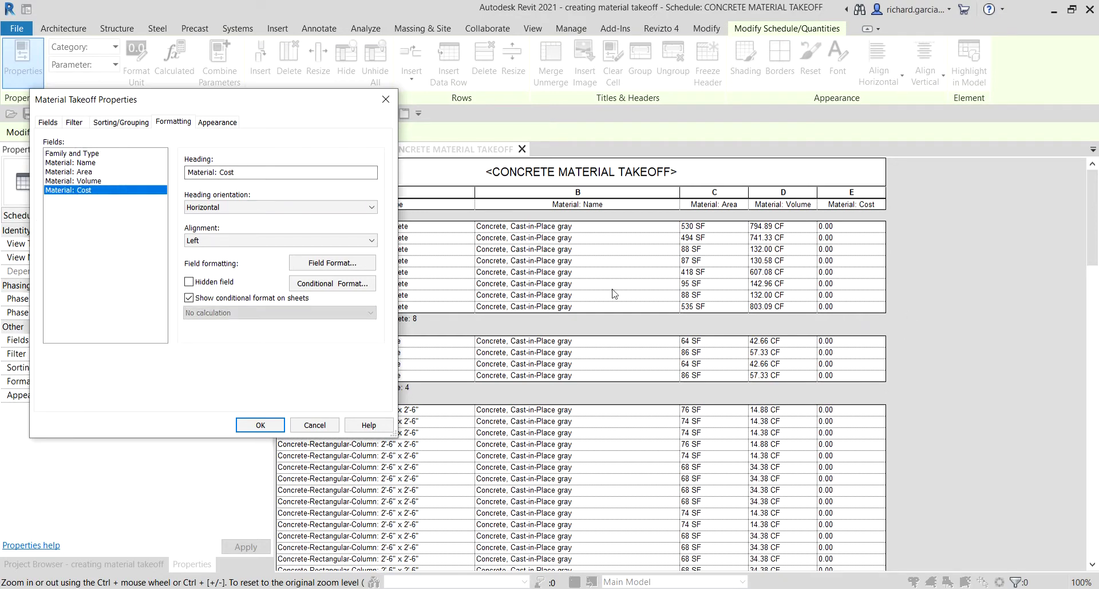
pyautogui.click(87, 181)
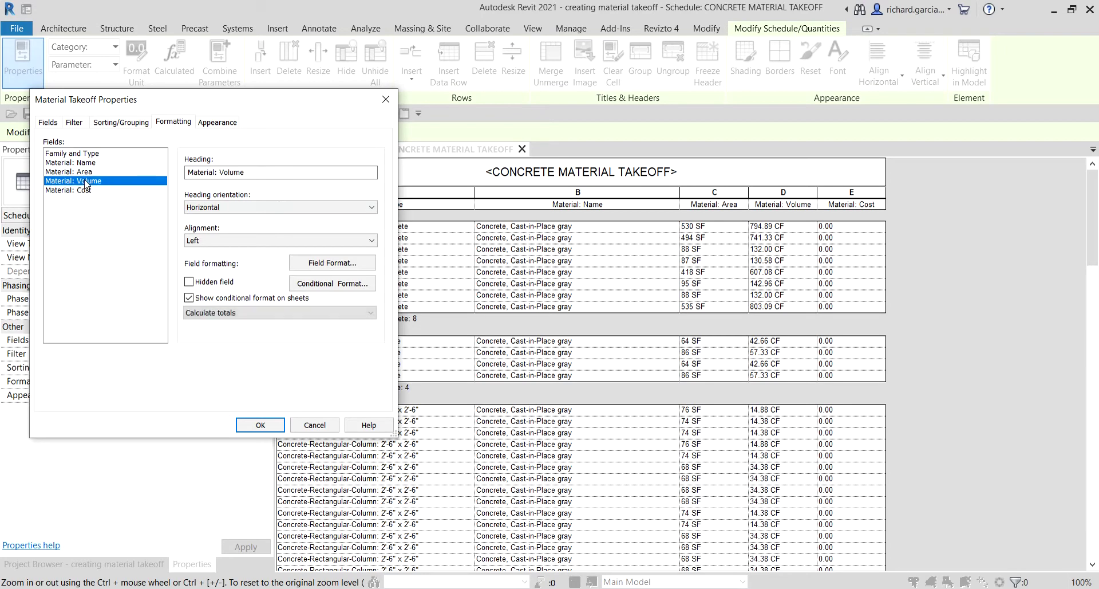
pyautogui.click(261, 425)
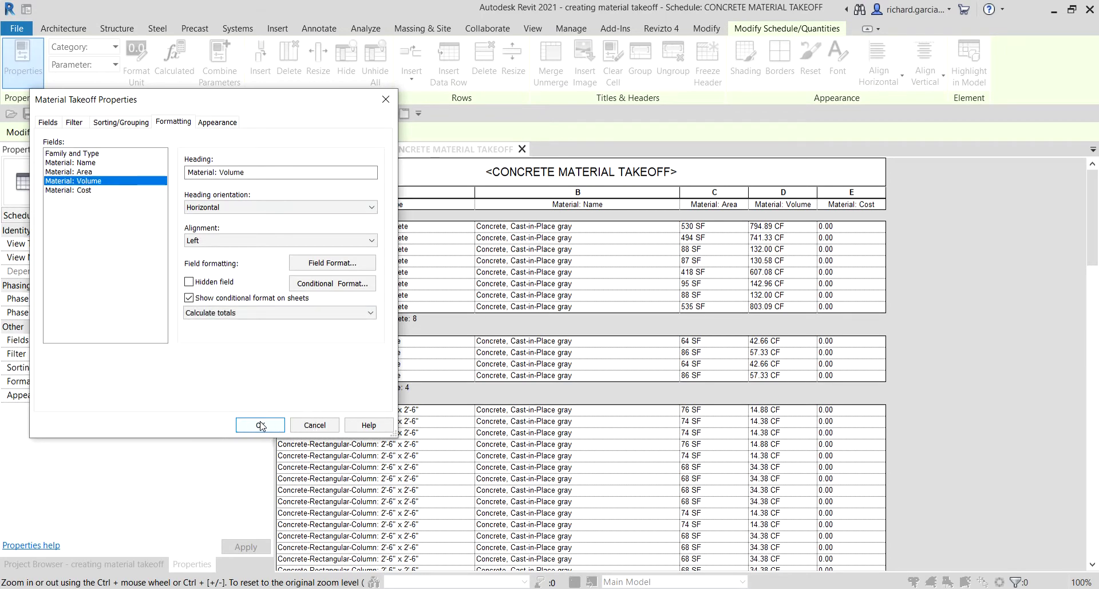
# Step: Override the project settings for the Material: Area column's format and set its units to Square meters
pyautogui.click(772, 325)
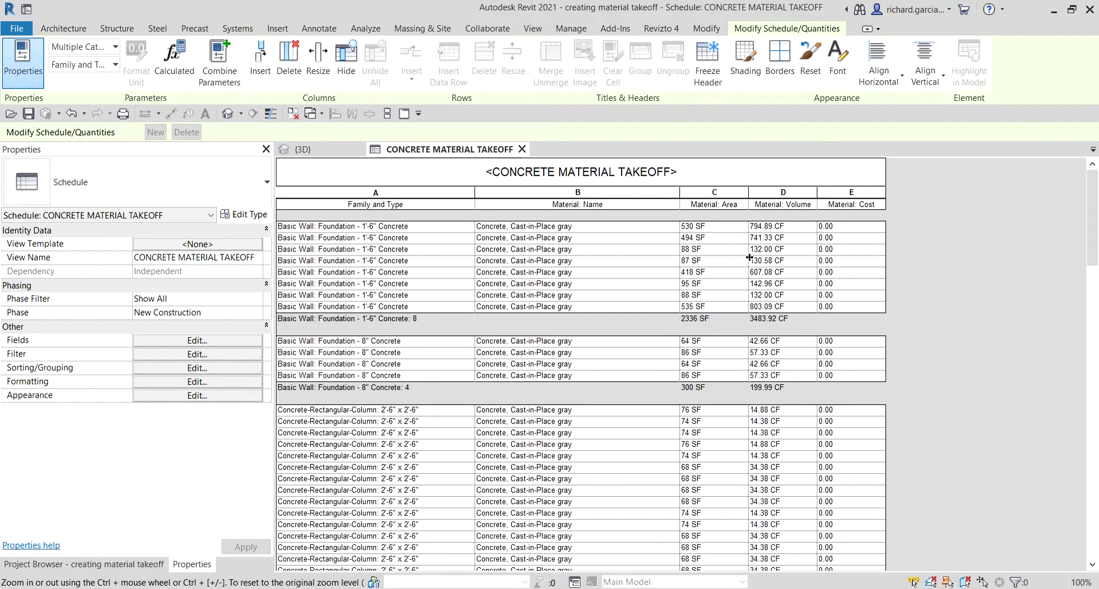
pyautogui.click(715, 193)
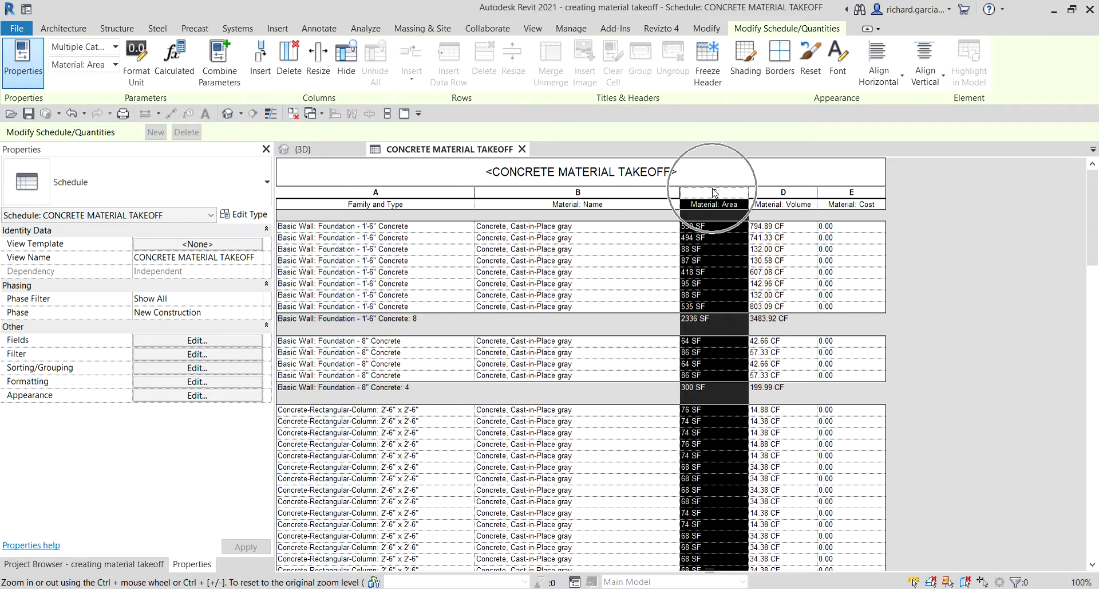
pyautogui.click(138, 73)
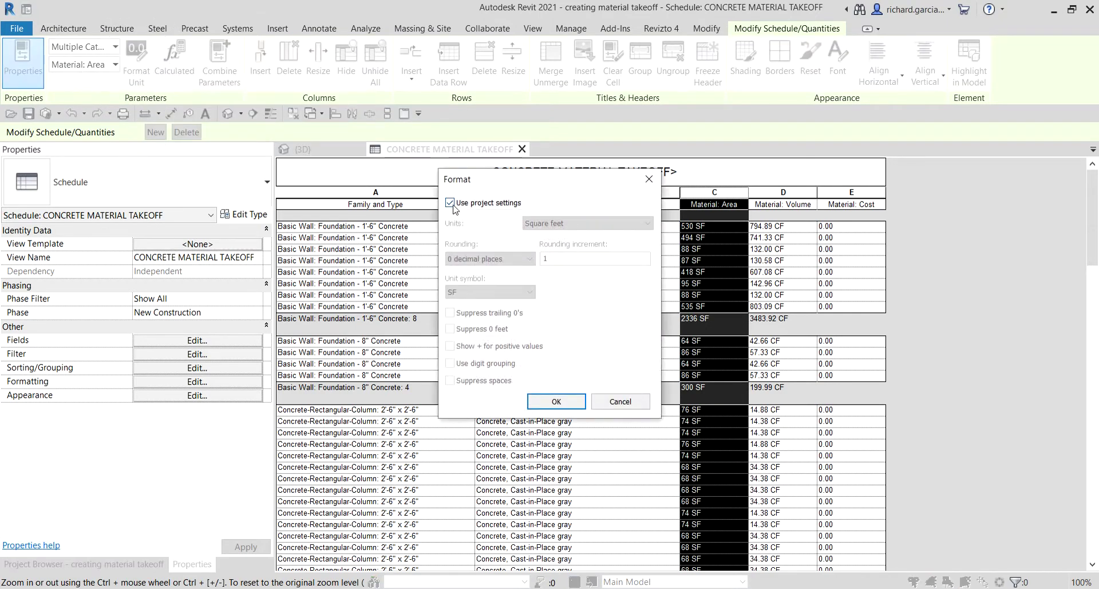
pyautogui.click(450, 203)
pyautogui.click(450, 203)
pyautogui.click(451, 203)
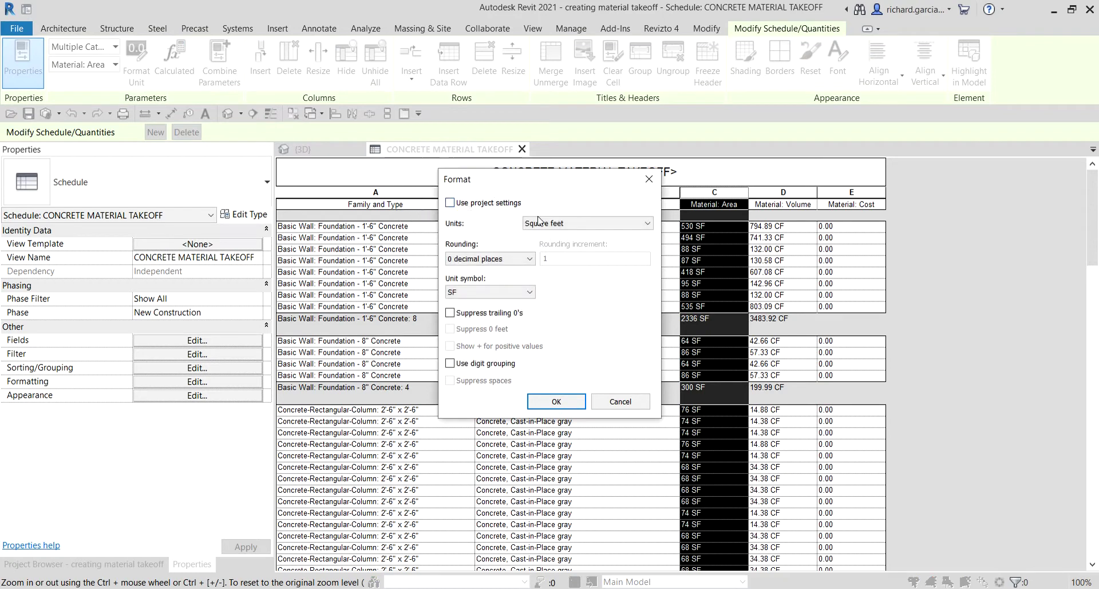
pyautogui.click(562, 223)
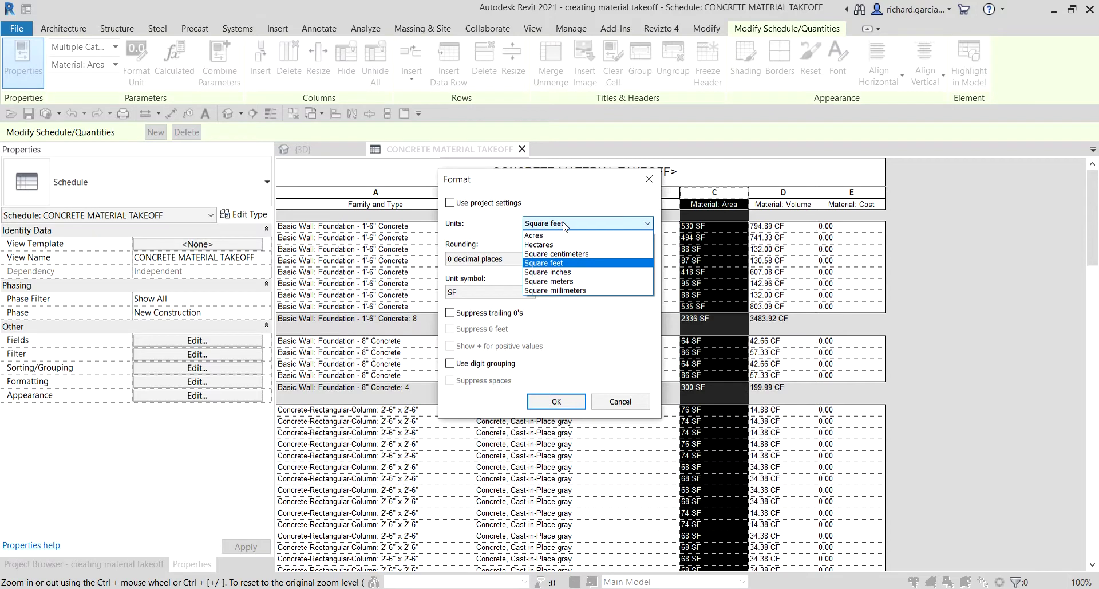
pyautogui.click(550, 286)
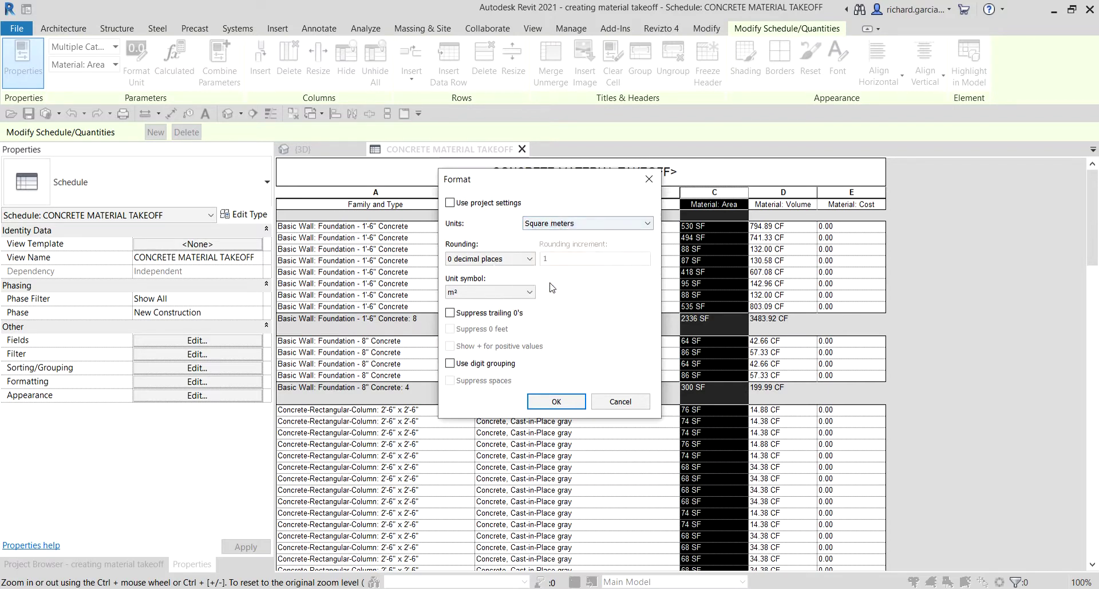
# Step: Round the Material: Area values to 2 decimal places, keep the m² unit symbol, and apply the format
pyautogui.click(480, 261)
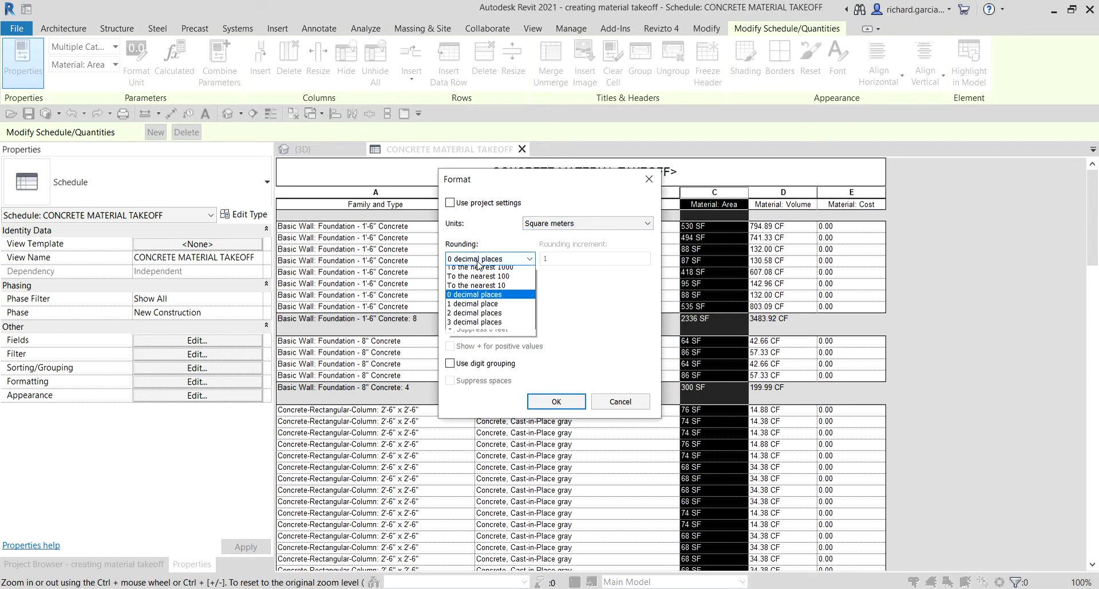
pyautogui.click(486, 317)
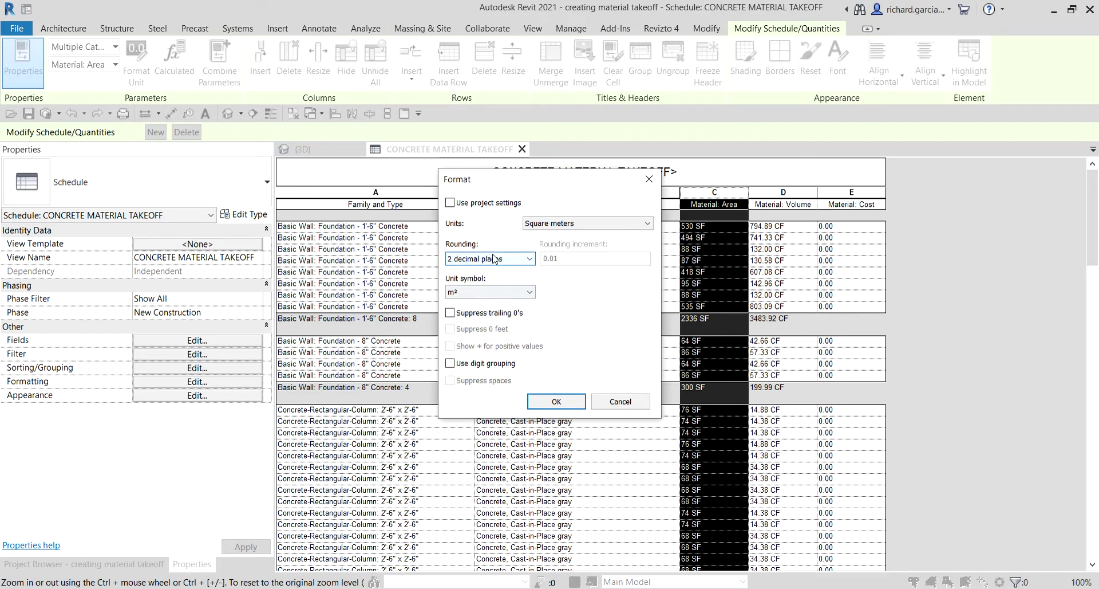
pyautogui.click(464, 295)
pyautogui.click(463, 296)
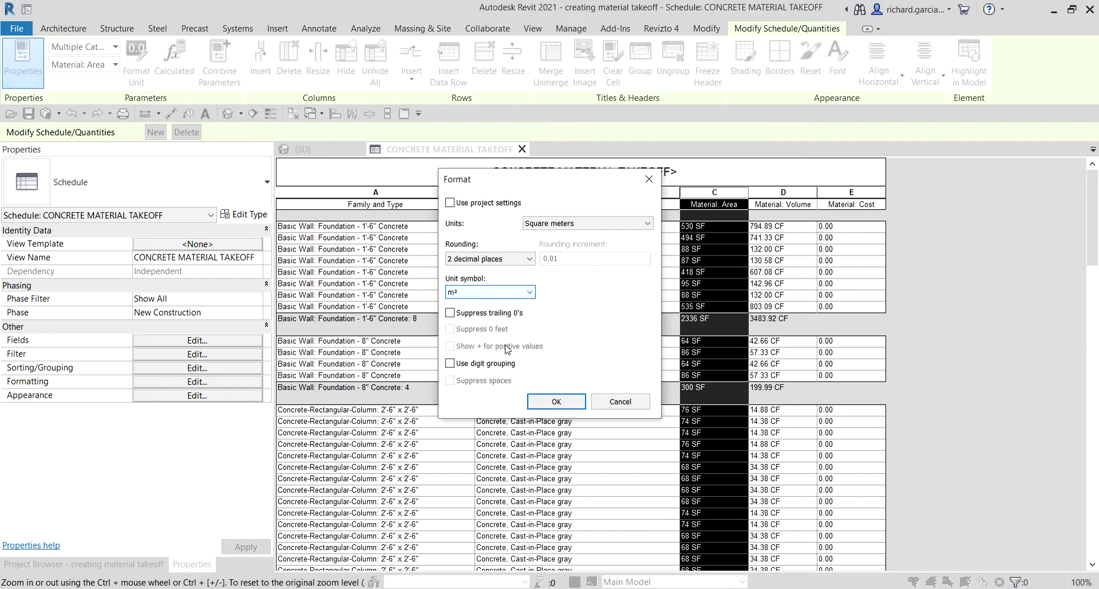
pyautogui.click(550, 404)
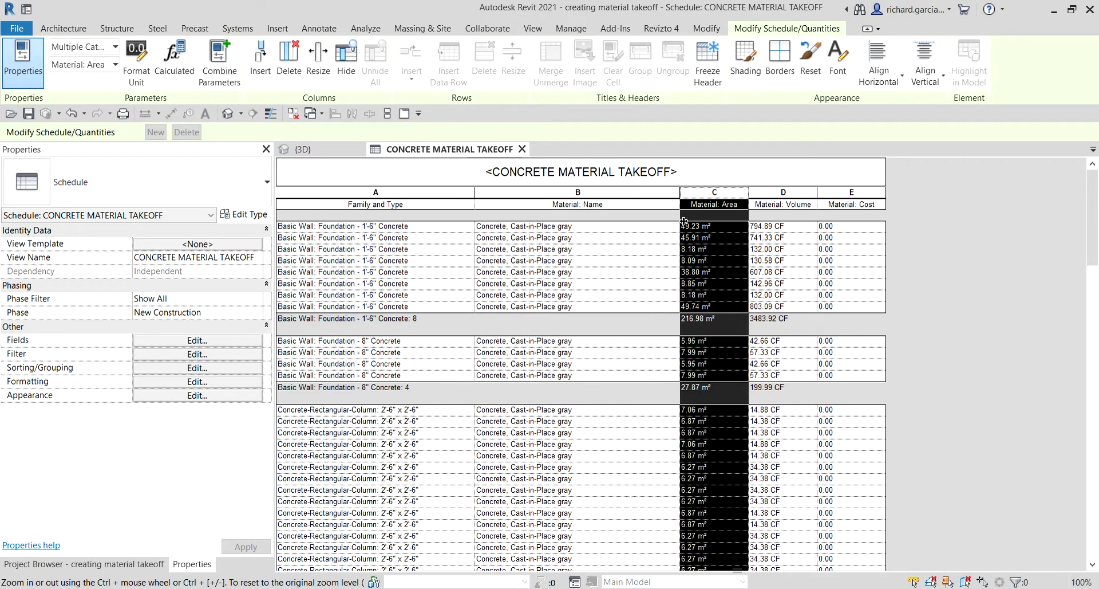
pyautogui.click(700, 279)
# Step: Override the project settings for the Material: Volume column's format and set its units to Cubic meters
pyautogui.click(779, 192)
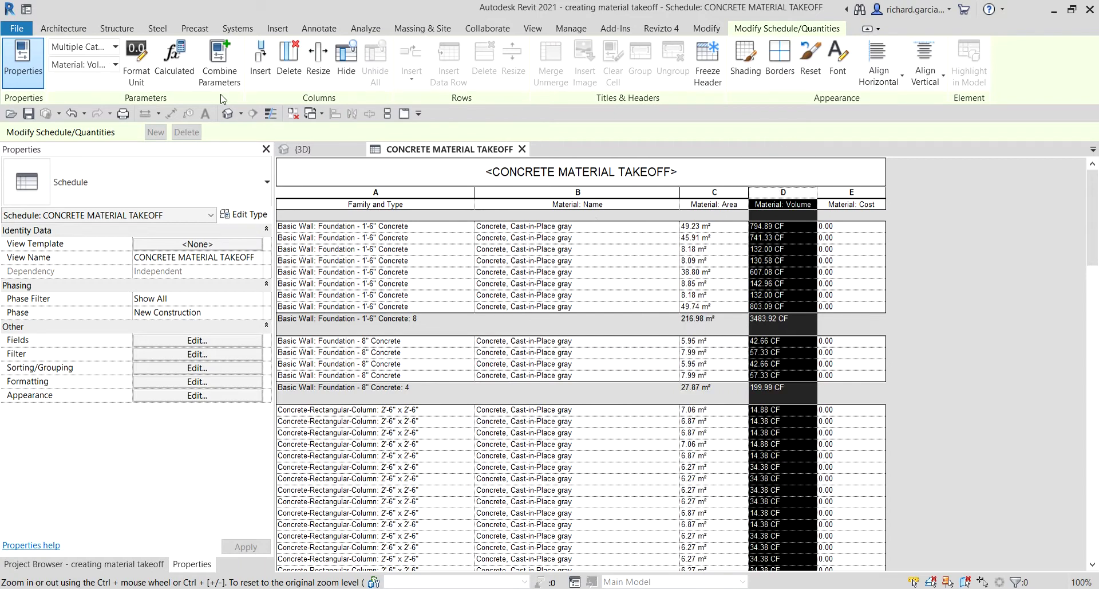
pyautogui.click(132, 56)
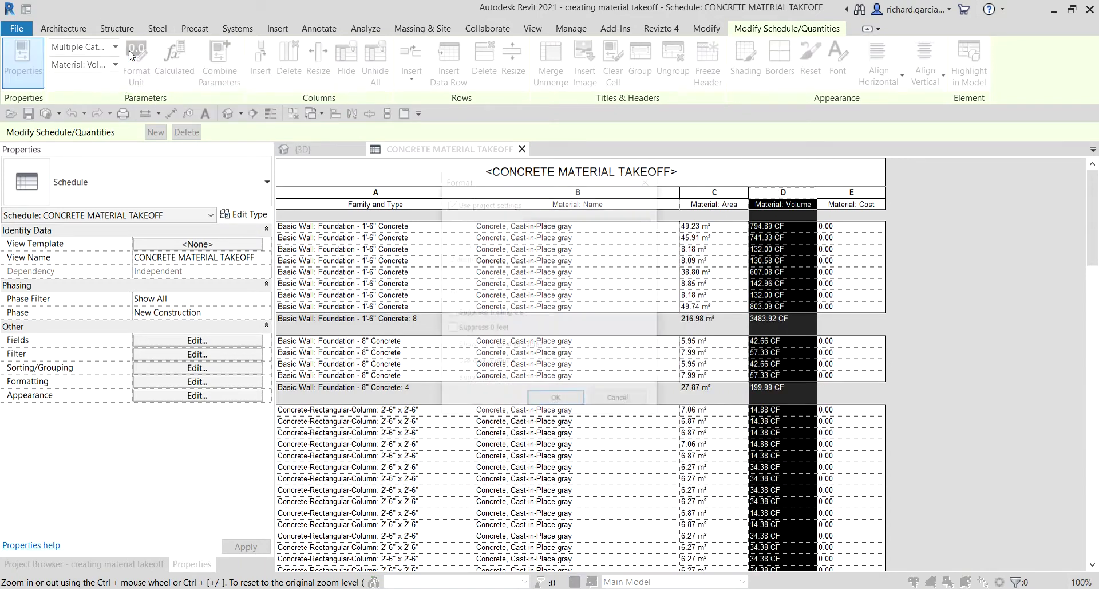
pyautogui.click(450, 202)
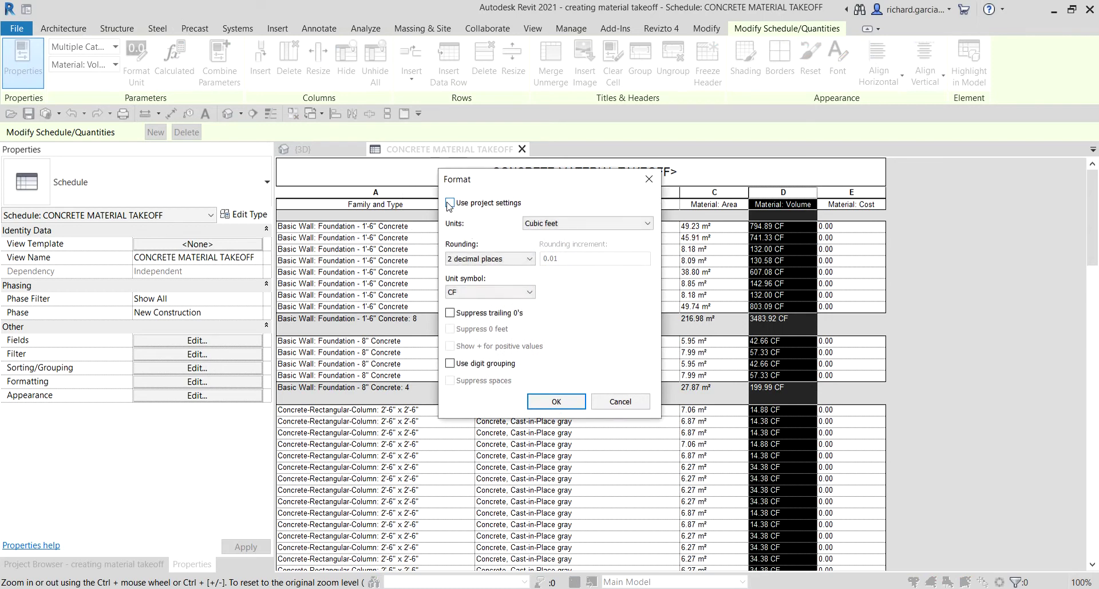
pyautogui.click(555, 224)
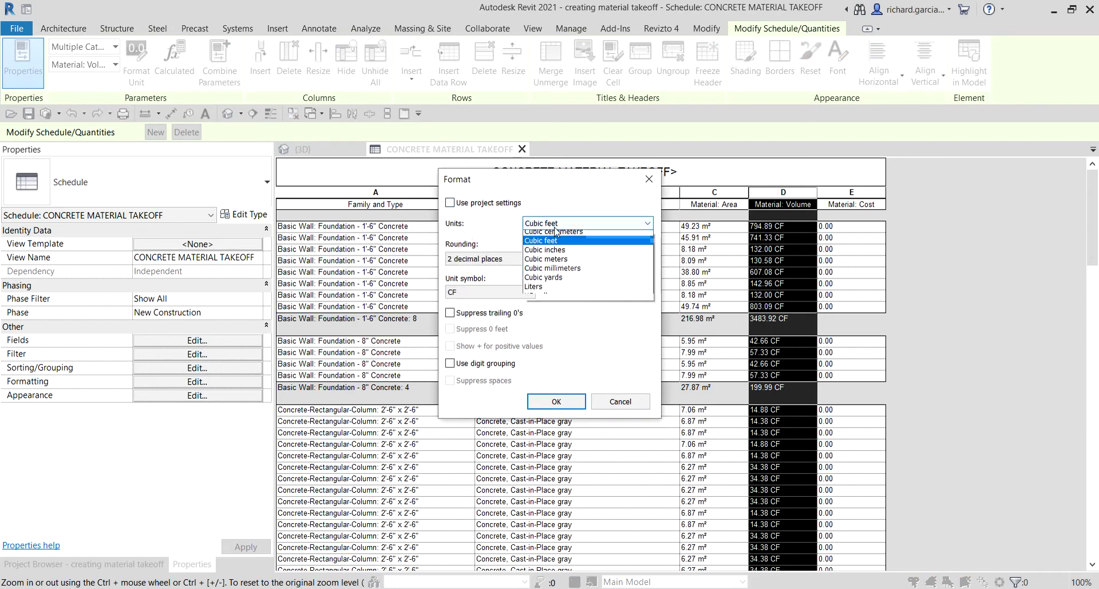
pyautogui.click(560, 264)
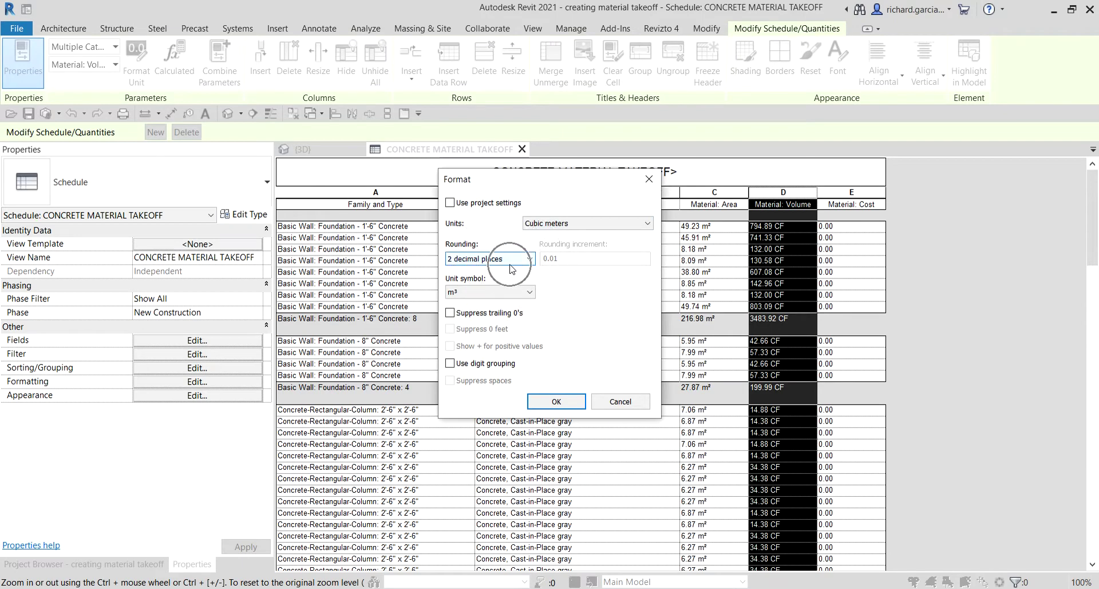
pyautogui.click(560, 402)
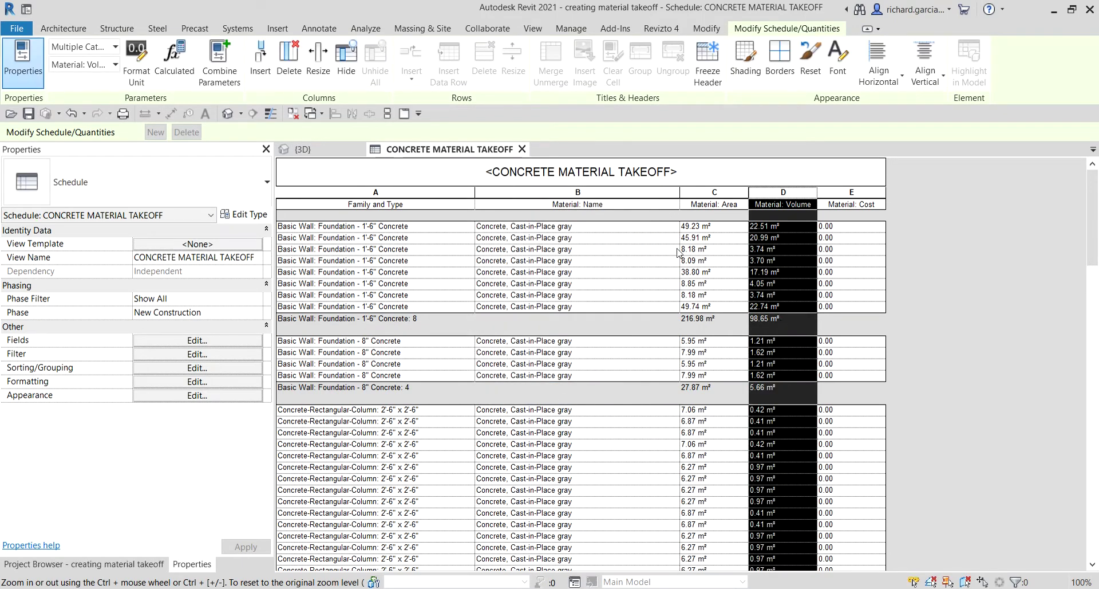
# Step: Group the Material: Area and Material: Volume column headers under one shared header
pyautogui.click(722, 197)
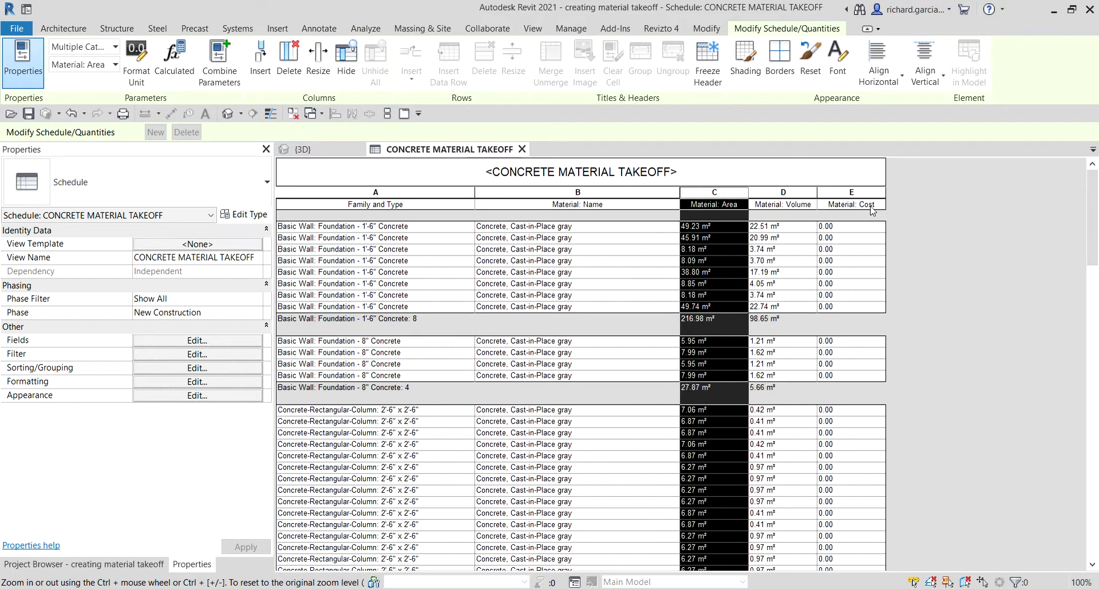
pyautogui.click(764, 175)
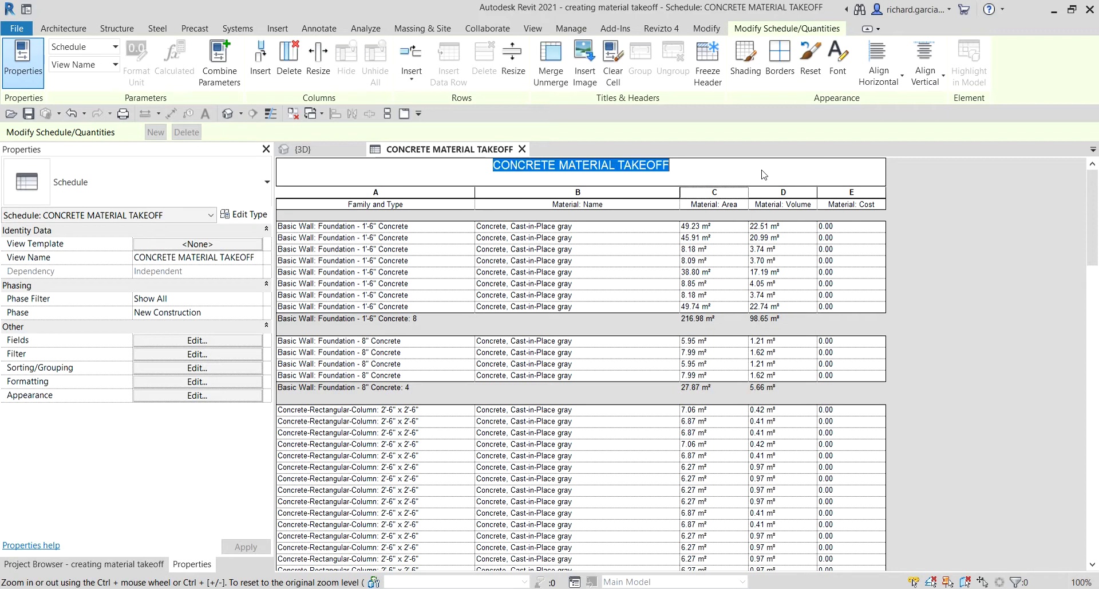
pyautogui.click(736, 202)
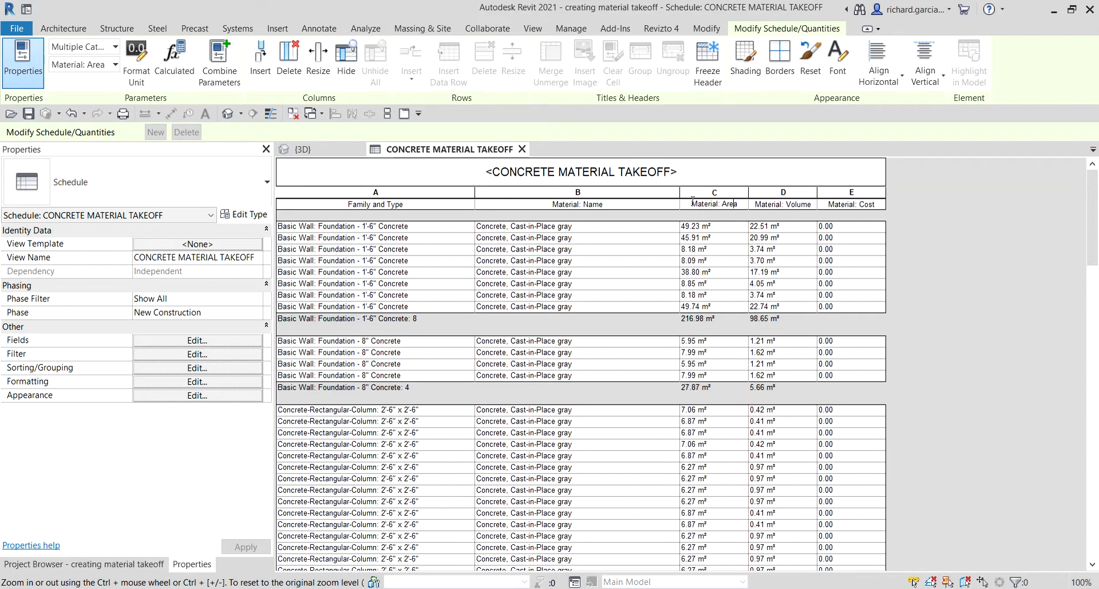
pyautogui.click(735, 218)
pyautogui.click(751, 204)
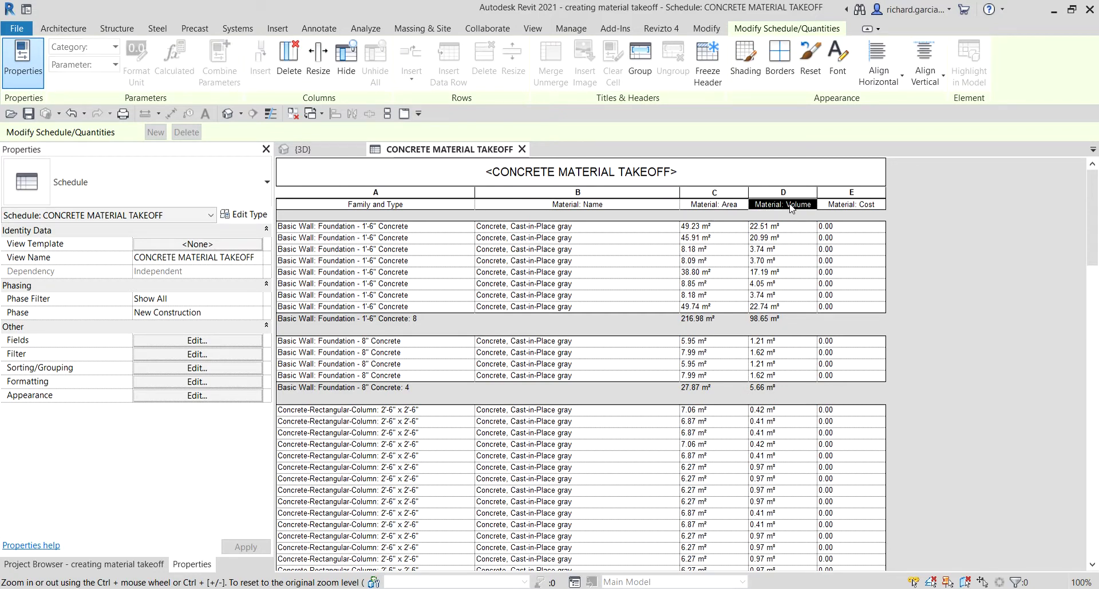
pyautogui.click(640, 57)
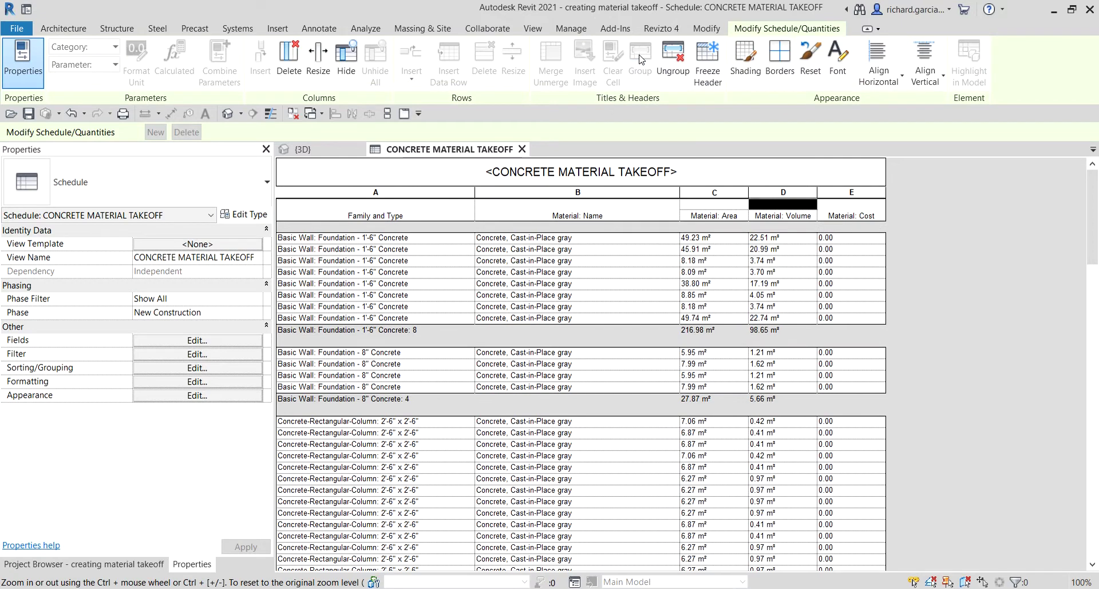
# Step: Title the shared header above Material: Area and Material: Volume as VOLUME
pyautogui.click(724, 206)
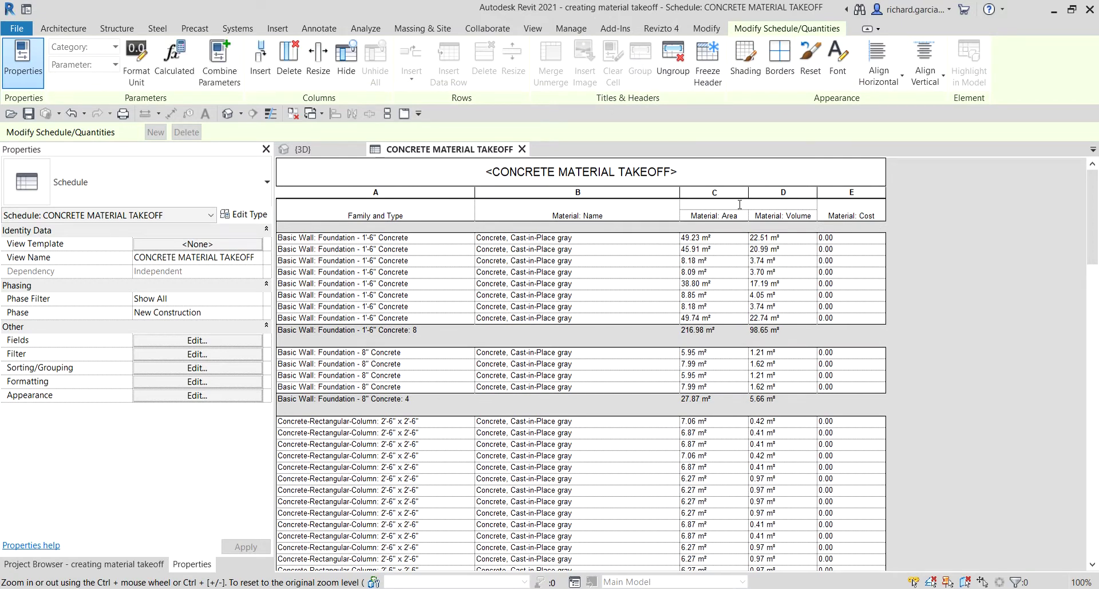
pyautogui.click(740, 205)
pyautogui.click(739, 204)
pyautogui.press('capslock')
pyautogui.write('UME')
pyautogui.press('Return')
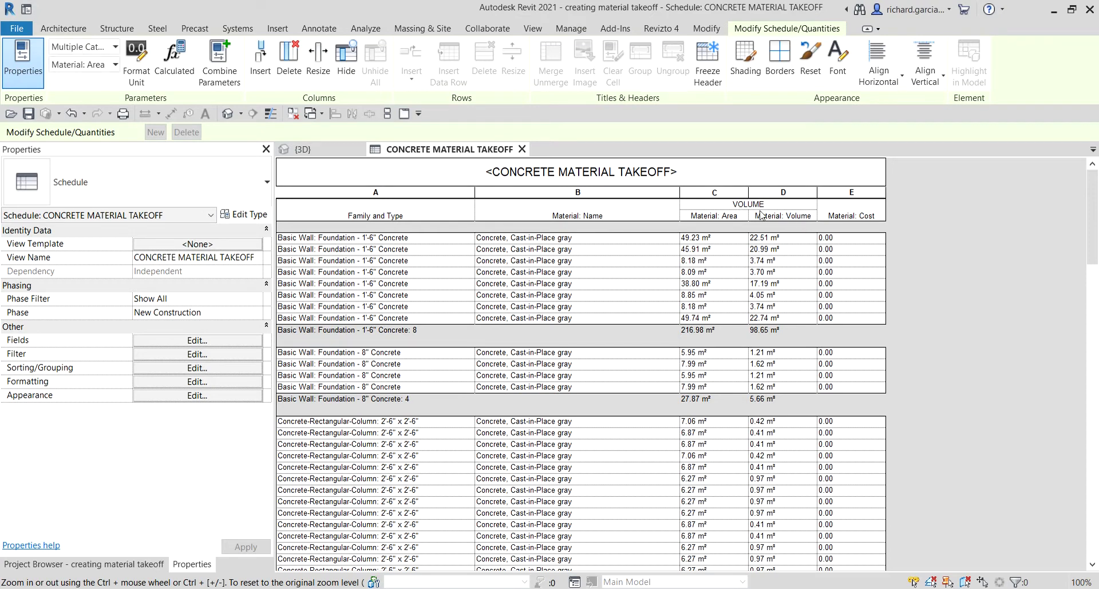
# Step: Shade all the column header cells from Family and Type through Material: Cost red
pyautogui.moveTo(343, 215); pyautogui.dragTo(846, 210)
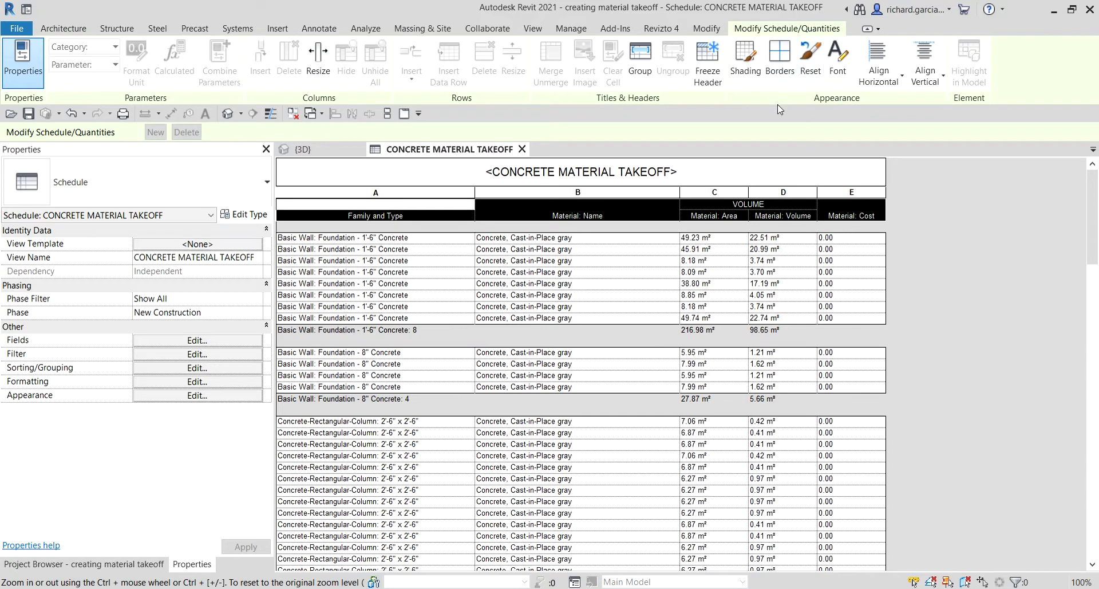
pyautogui.click(746, 63)
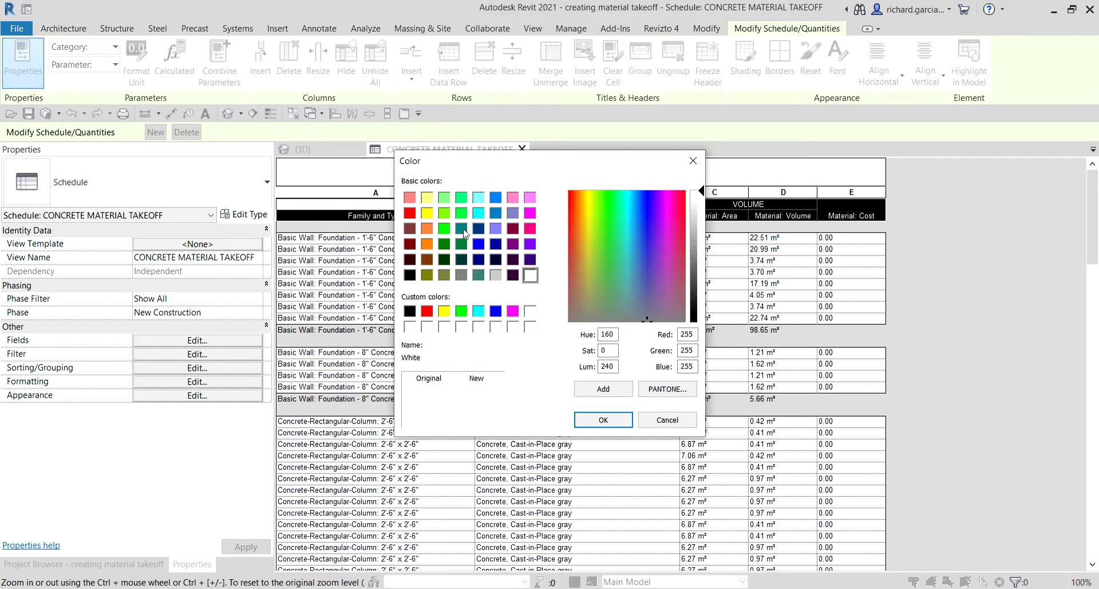
pyautogui.click(463, 274)
pyautogui.click(479, 275)
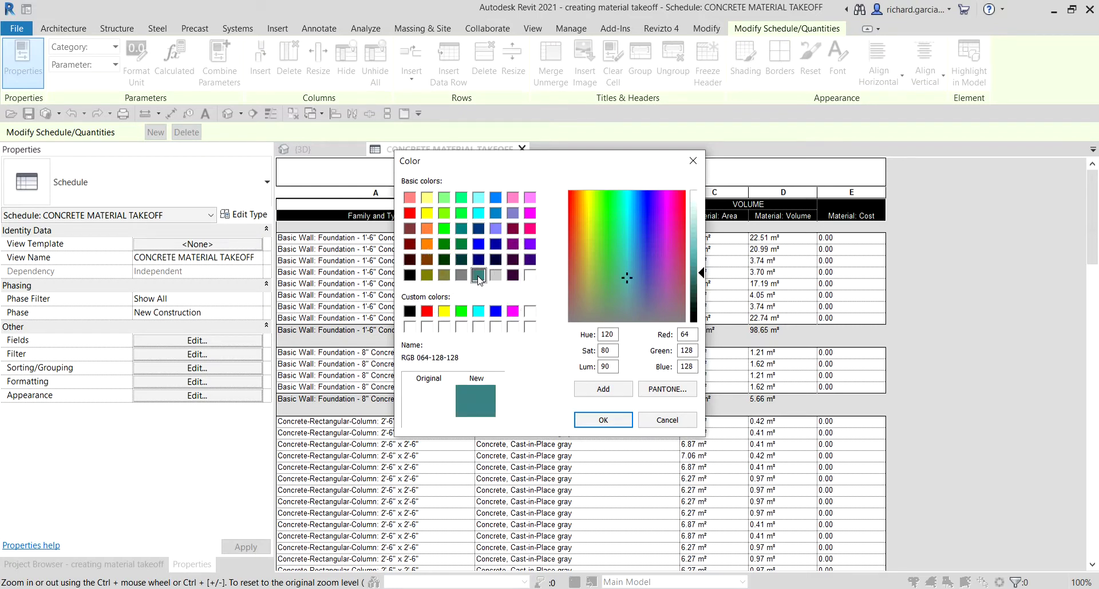
pyautogui.click(410, 215)
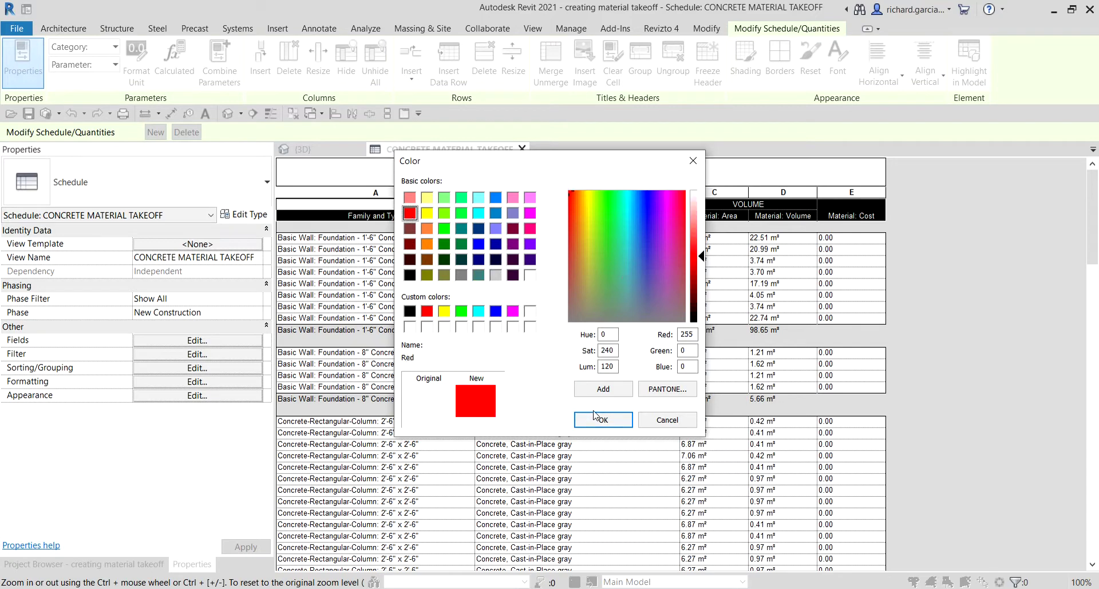
pyautogui.click(602, 421)
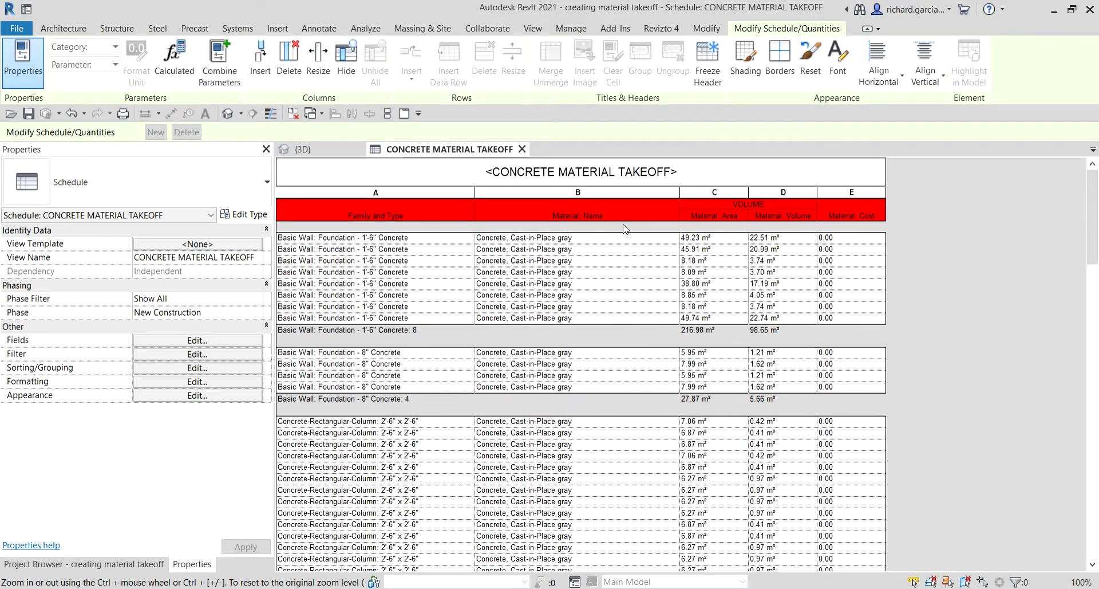
# Step: Shade the whole column header area, including the VOLUME group header, violet-blue and deselect it
pyautogui.press('ctrl')
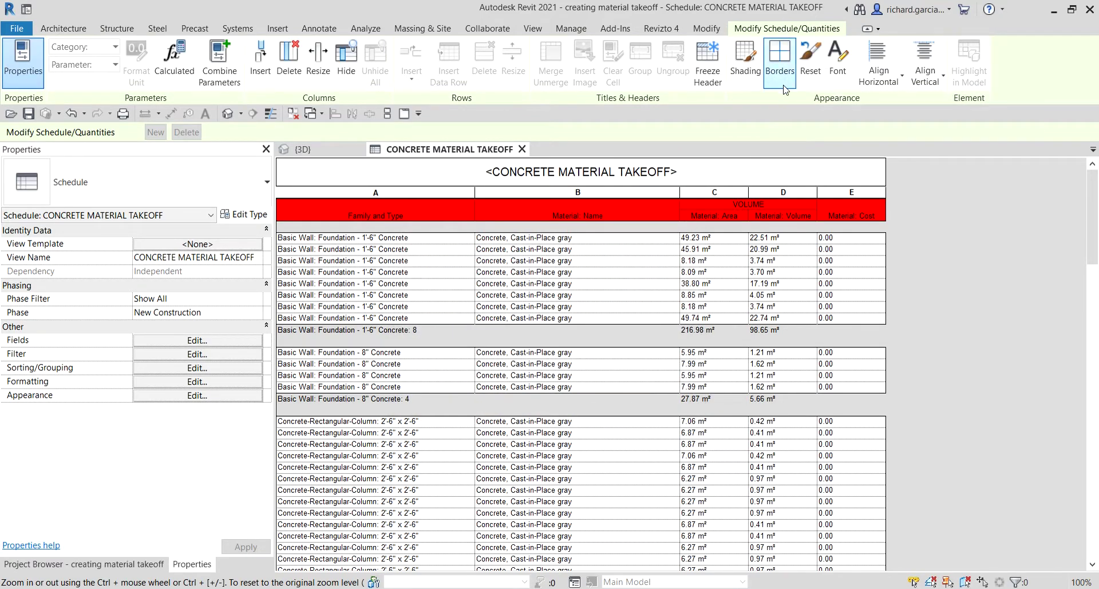
pyautogui.click(746, 64)
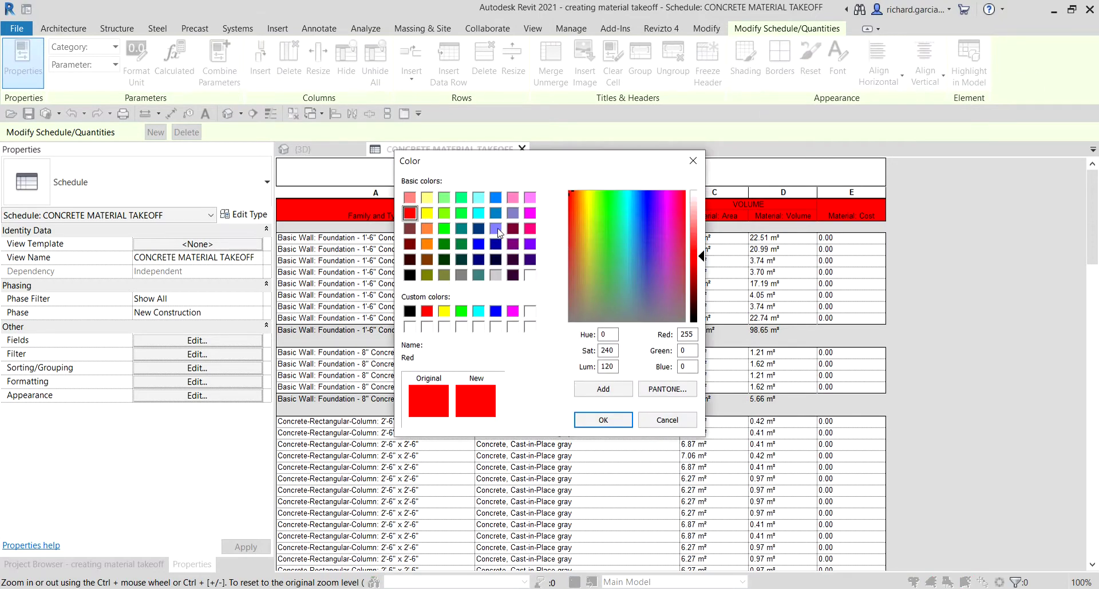
pyautogui.click(498, 232)
pyautogui.click(604, 419)
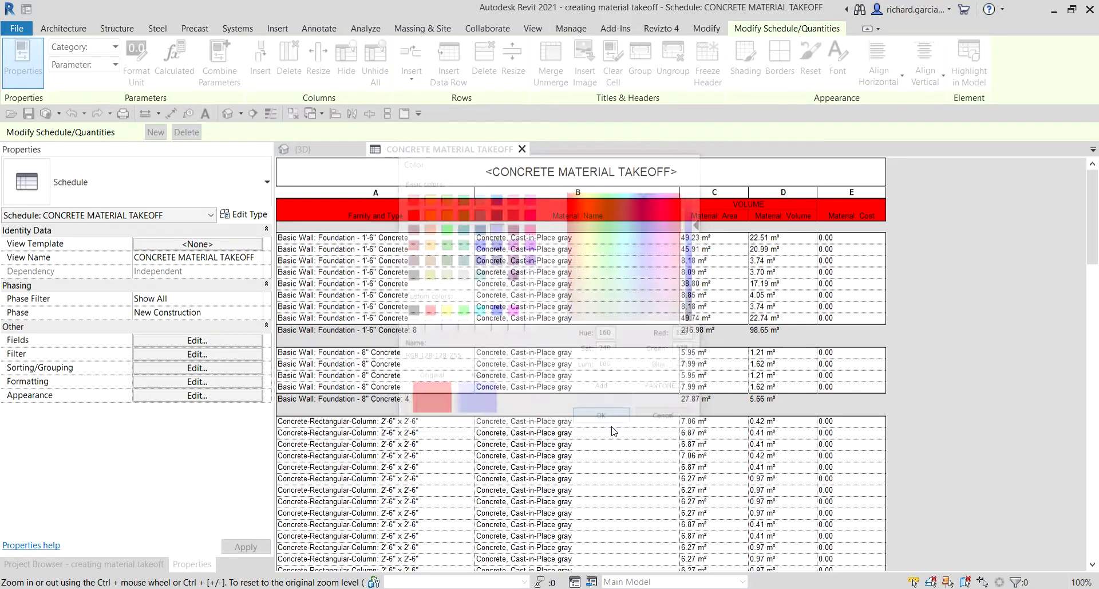
pyautogui.moveTo(496, 212); pyautogui.dragTo(848, 210)
pyautogui.click(747, 60)
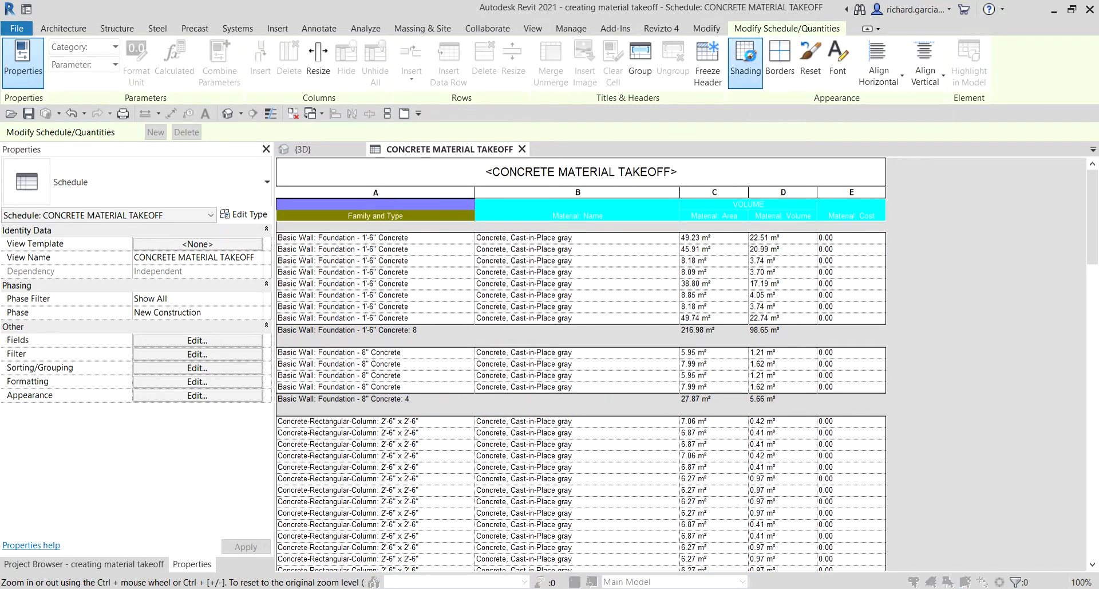
pyautogui.click(496, 228)
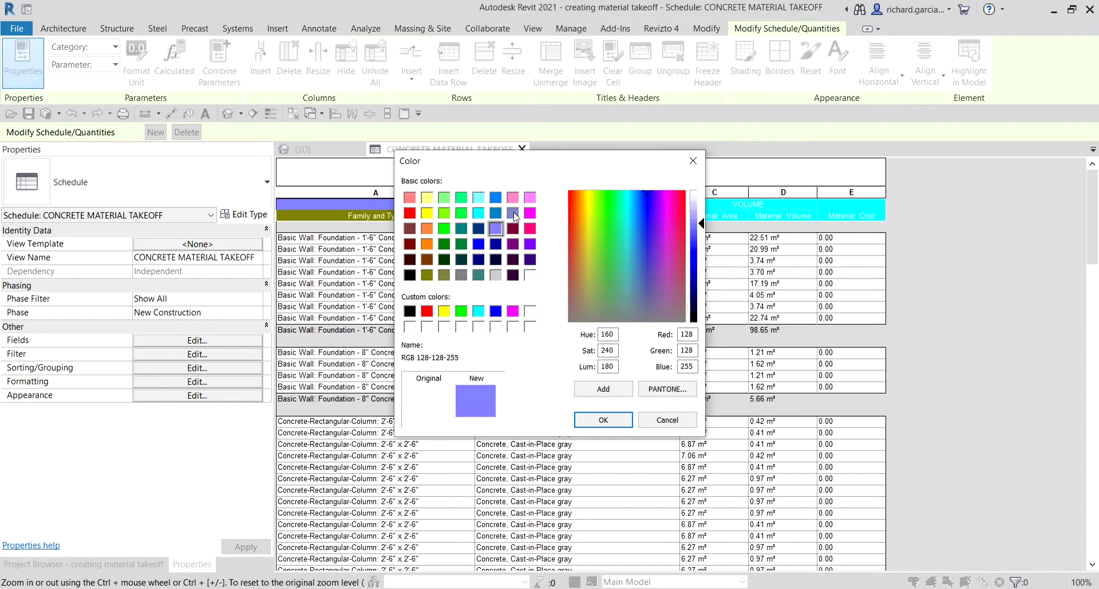
pyautogui.click(604, 420)
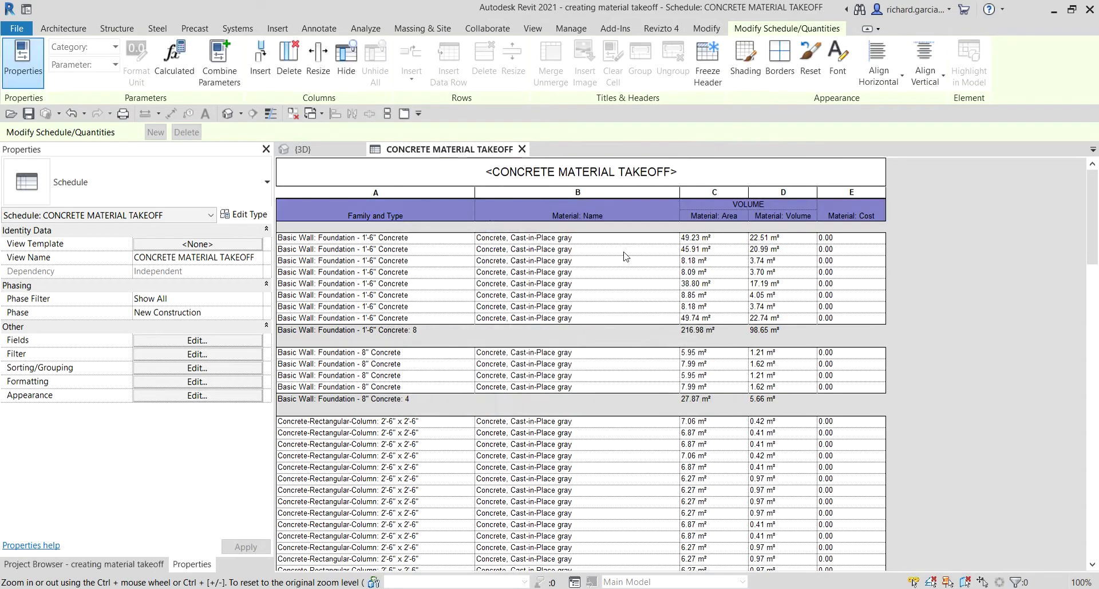
pyautogui.click(622, 297)
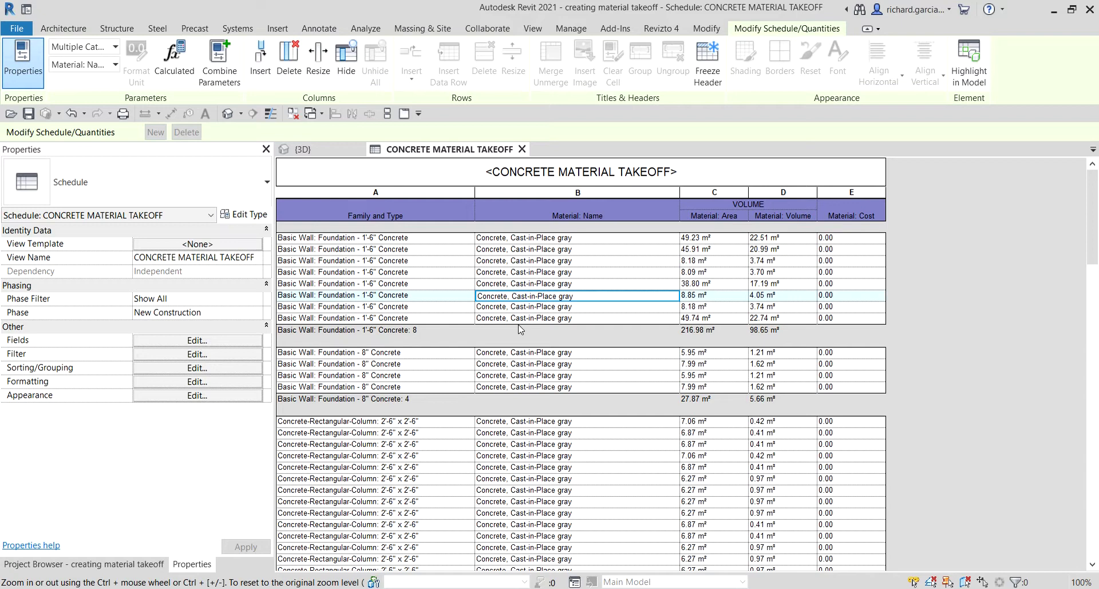
# Step: Create a new sheet using the E1 30 x 42 Horizontal titleblock
pyautogui.click(98, 565)
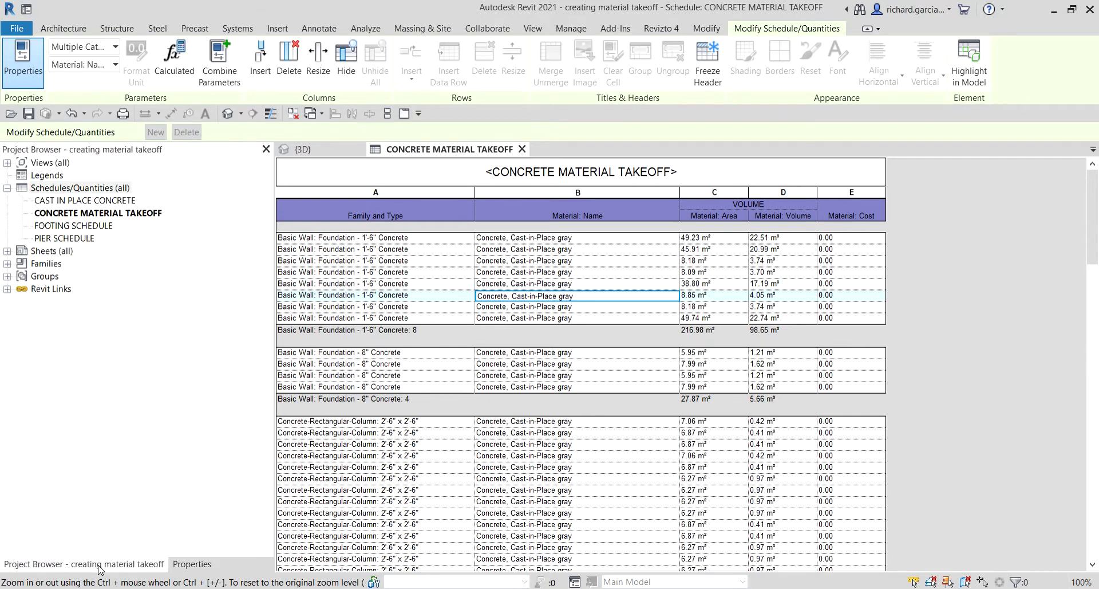
pyautogui.click(53, 257)
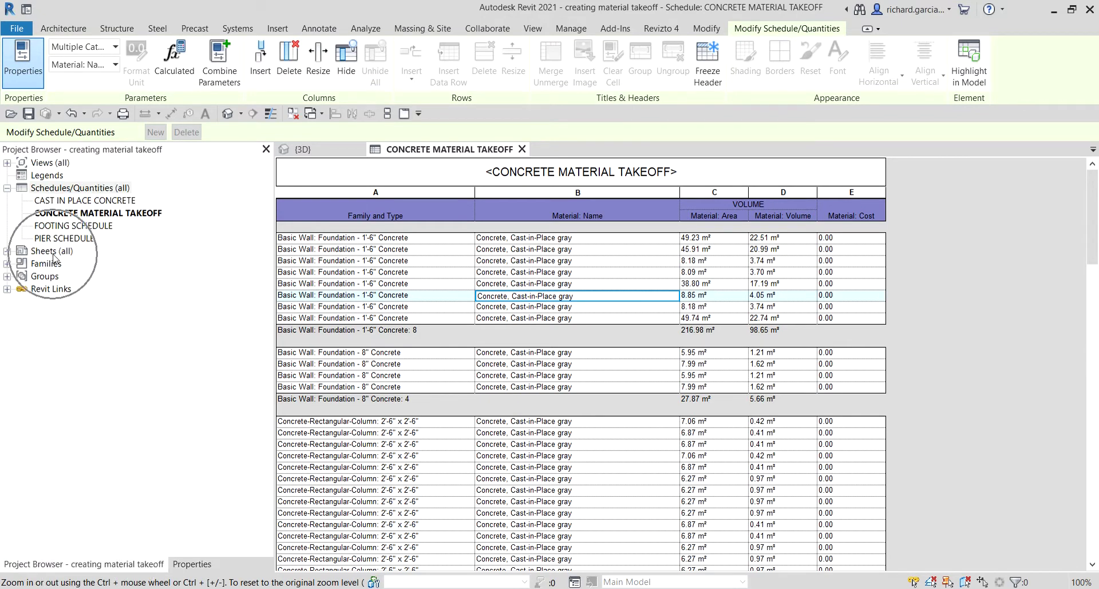
pyautogui.rightClick(52, 253)
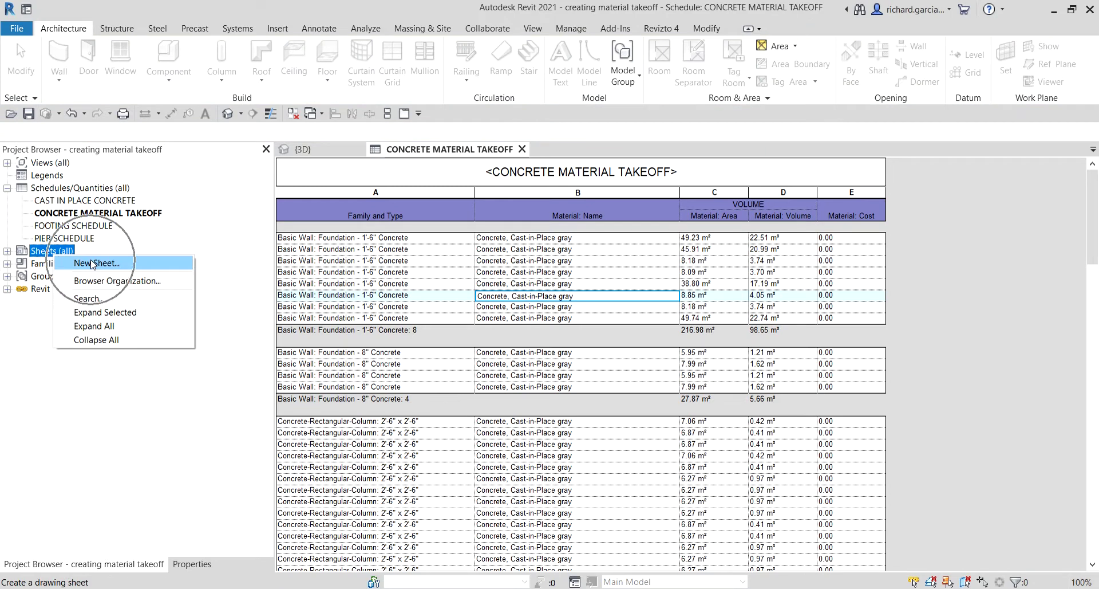
pyautogui.click(93, 264)
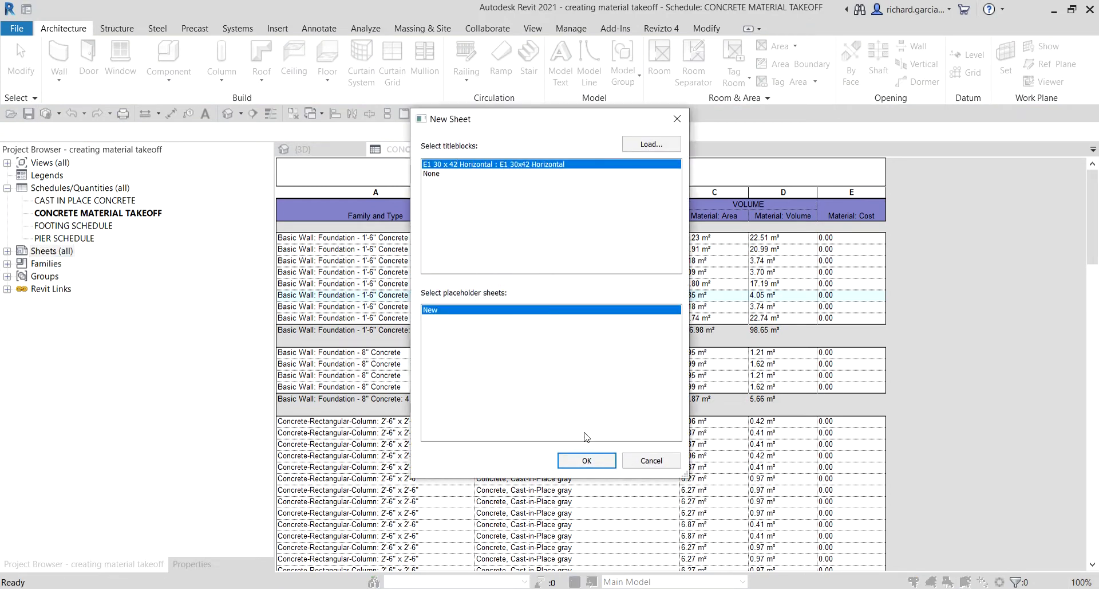
pyautogui.click(586, 460)
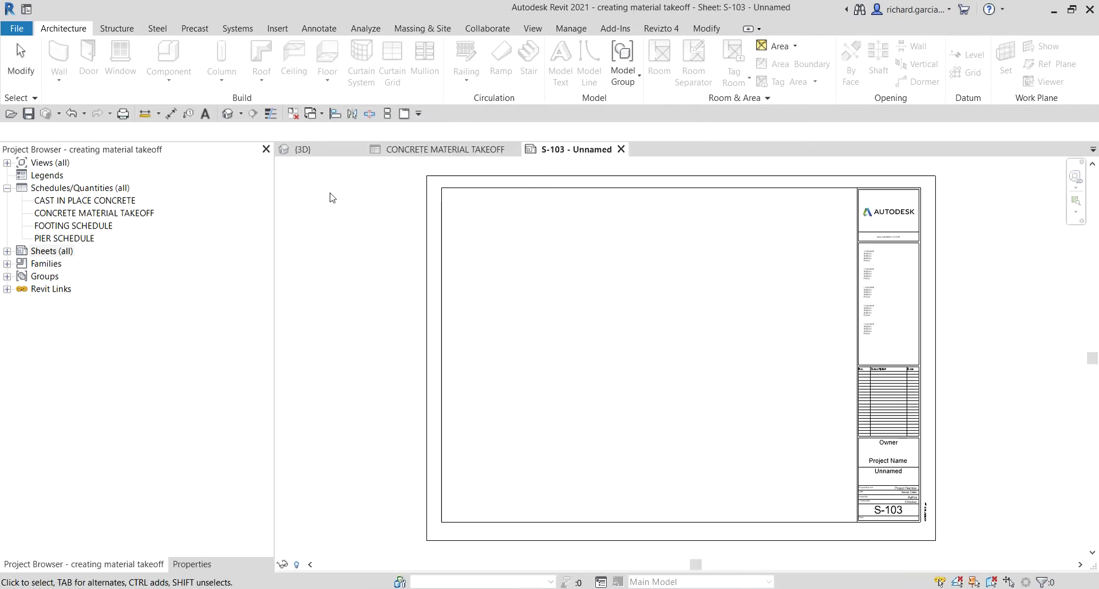
pyautogui.click(608, 284)
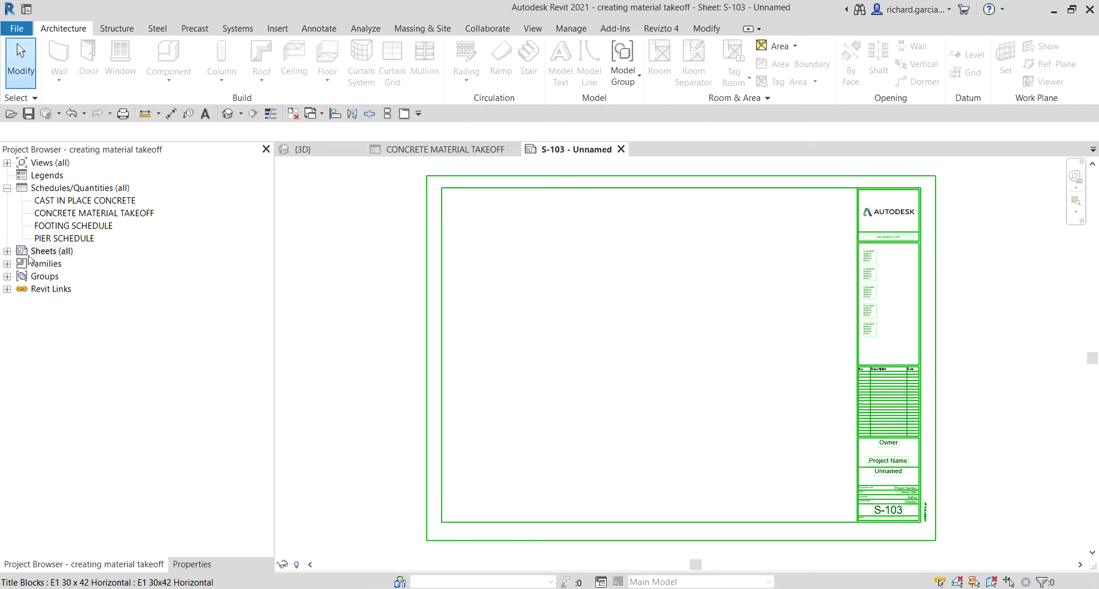
# Step: Delete the existing unnamed sheets S-102 and S.1 from the project
pyautogui.click(7, 252)
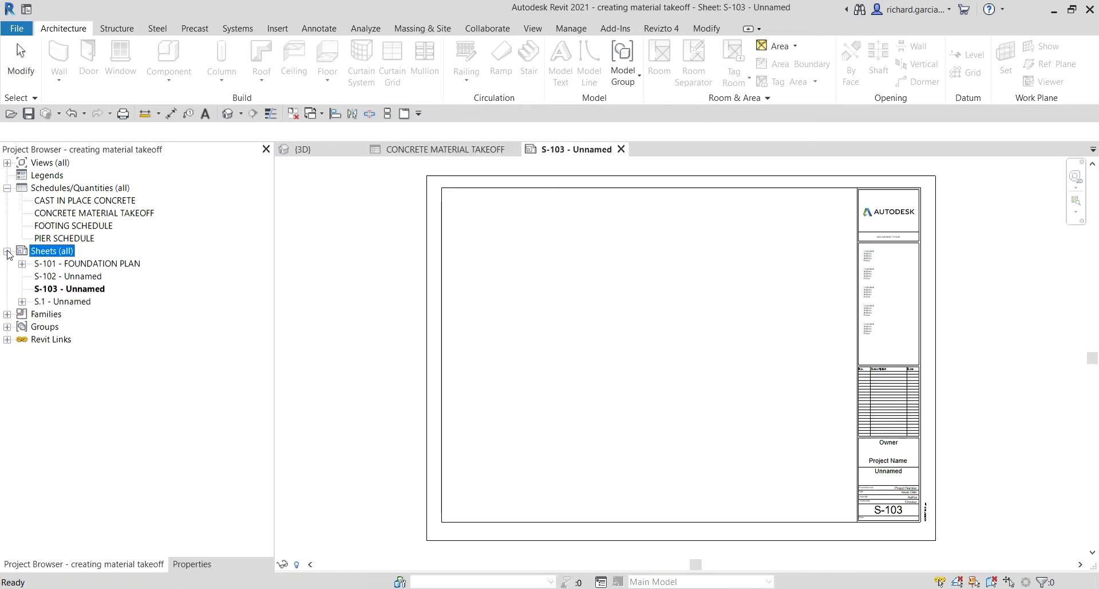
pyautogui.click(69, 304)
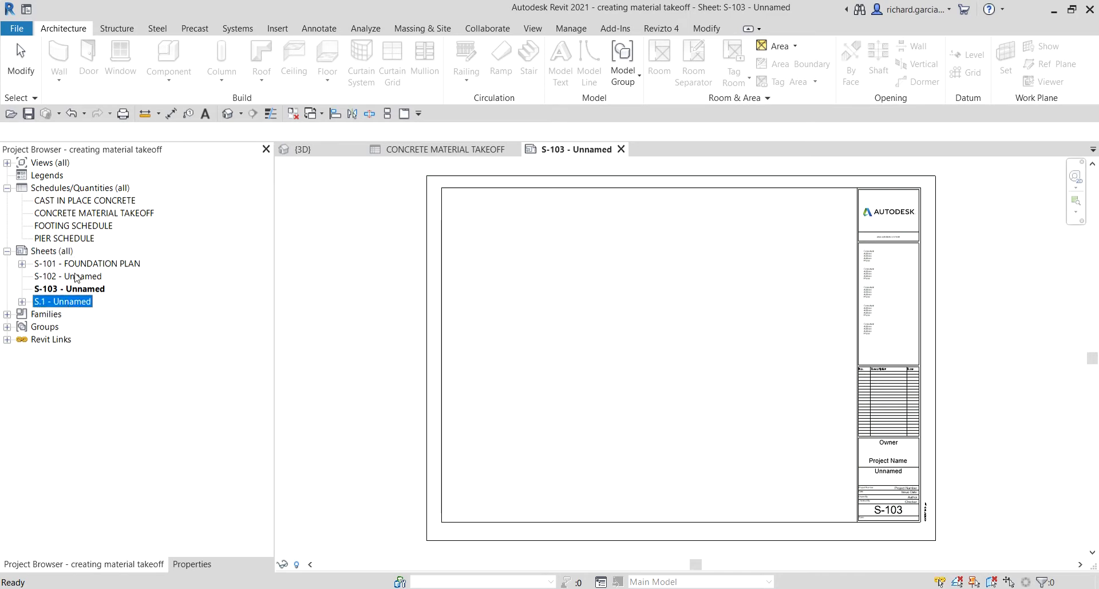
pyautogui.keyDown('ctrl'); pyautogui.click(76, 277); pyautogui.keyUp('ctrl')
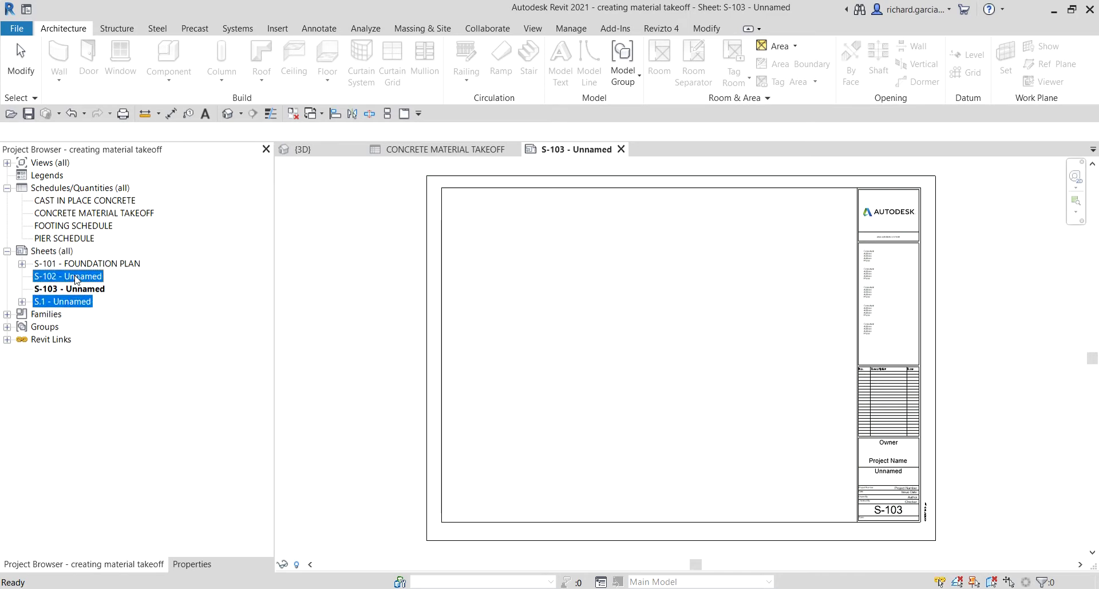
pyautogui.press('Delete')
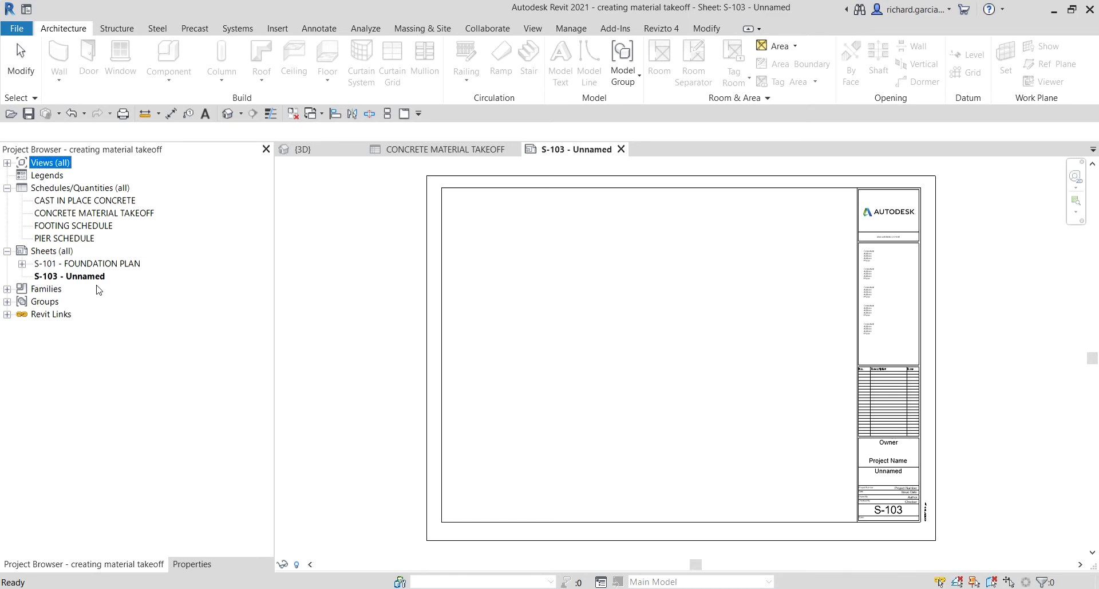
# Step: Renumber the new S-103 sheet as S-102 and name it CONCRETE MATERIAL TAKEOFF
pyautogui.click(73, 277)
pyautogui.press('F2')
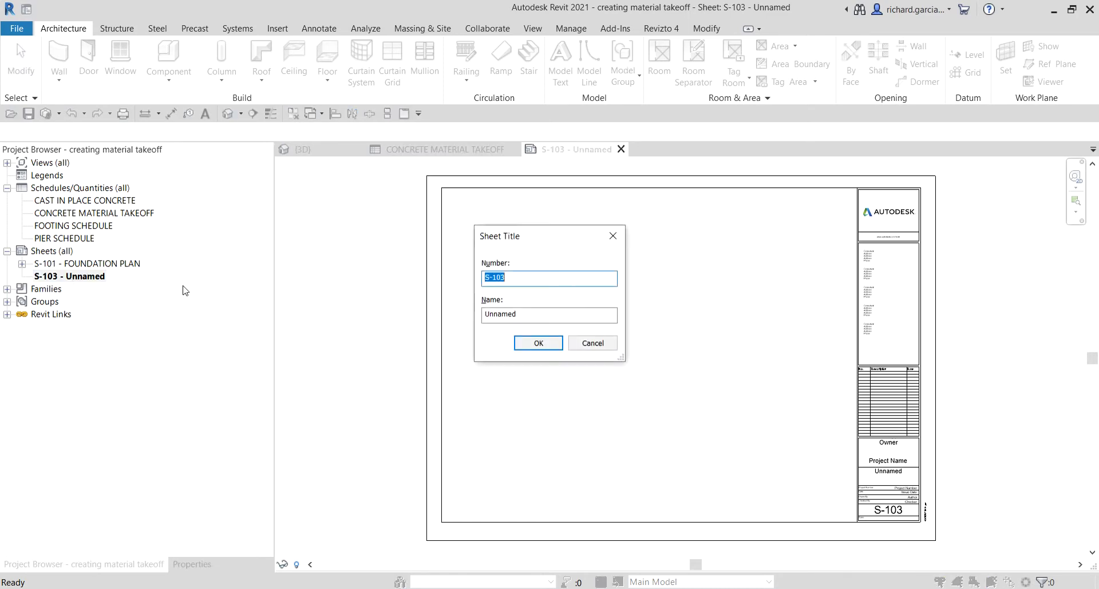
pyautogui.click(512, 278)
pyautogui.moveTo(521, 315); pyautogui.dragTo(476, 316)
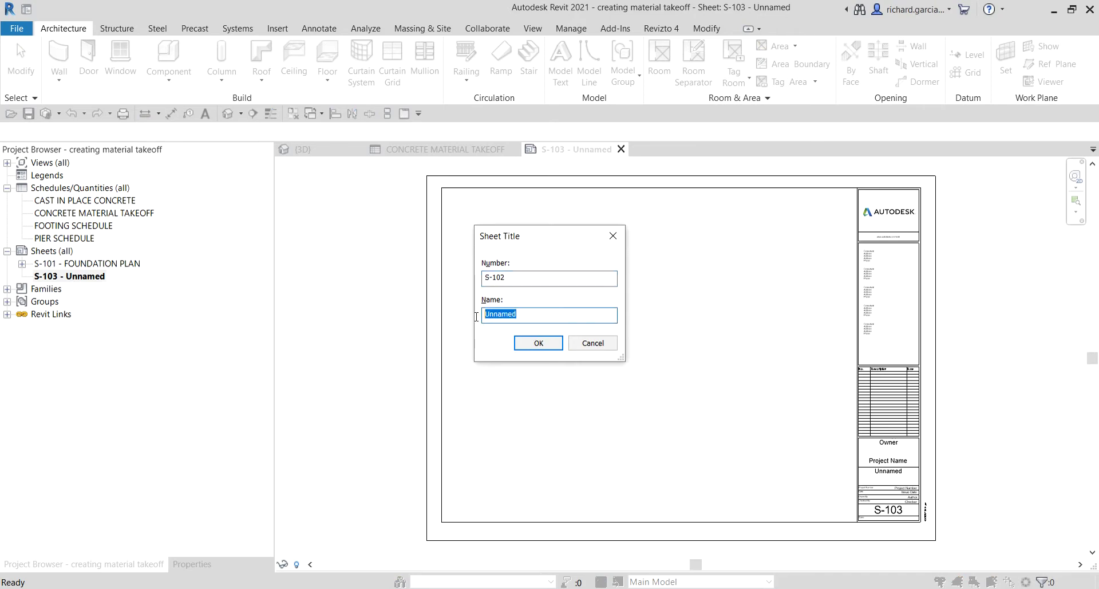
pyautogui.press('capslock')
pyautogui.write('CONCRETE')
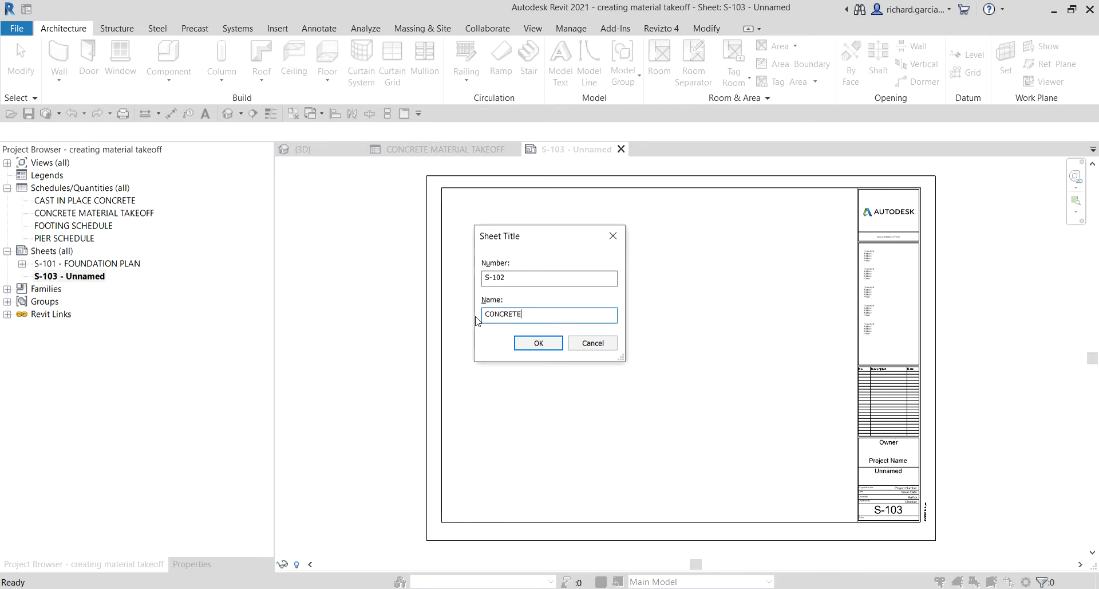
pyautogui.write(' MATERIAL TAKEOFF')
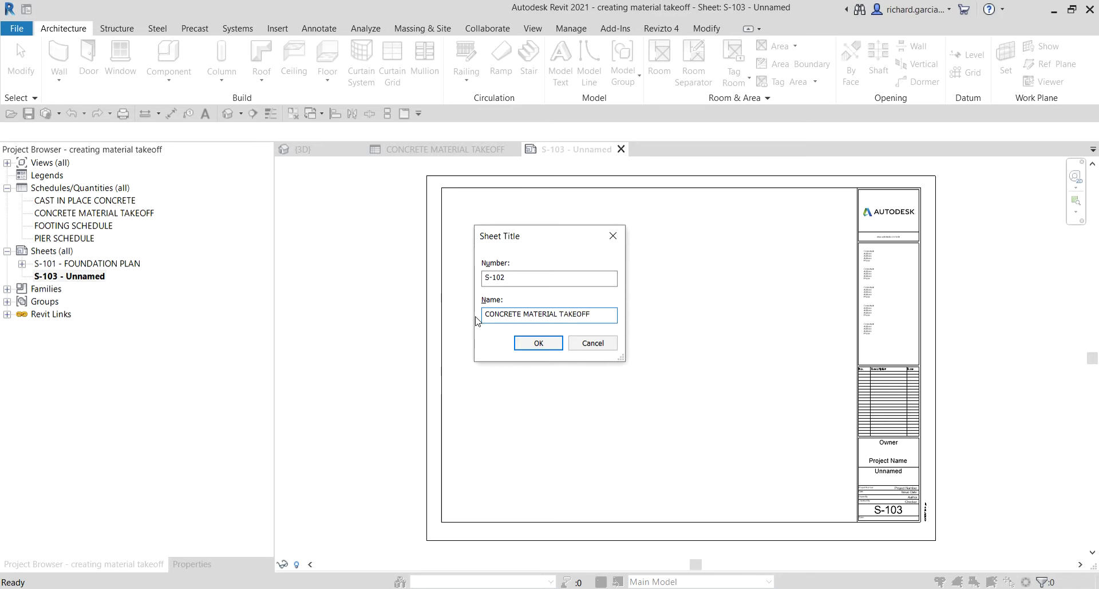
pyautogui.click(538, 342)
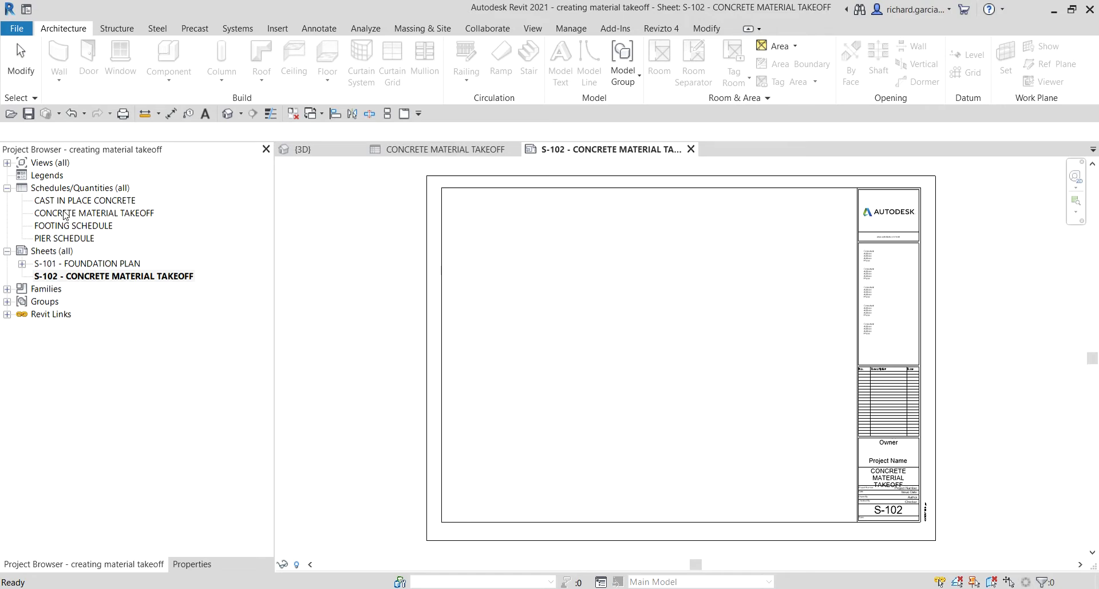
# Step: Place the CONCRETE MATERIAL TAKEOFF schedule on sheet S-102, over the sheet's left part, and deselect it
pyautogui.moveTo(65, 215); pyautogui.dragTo(578, 311)
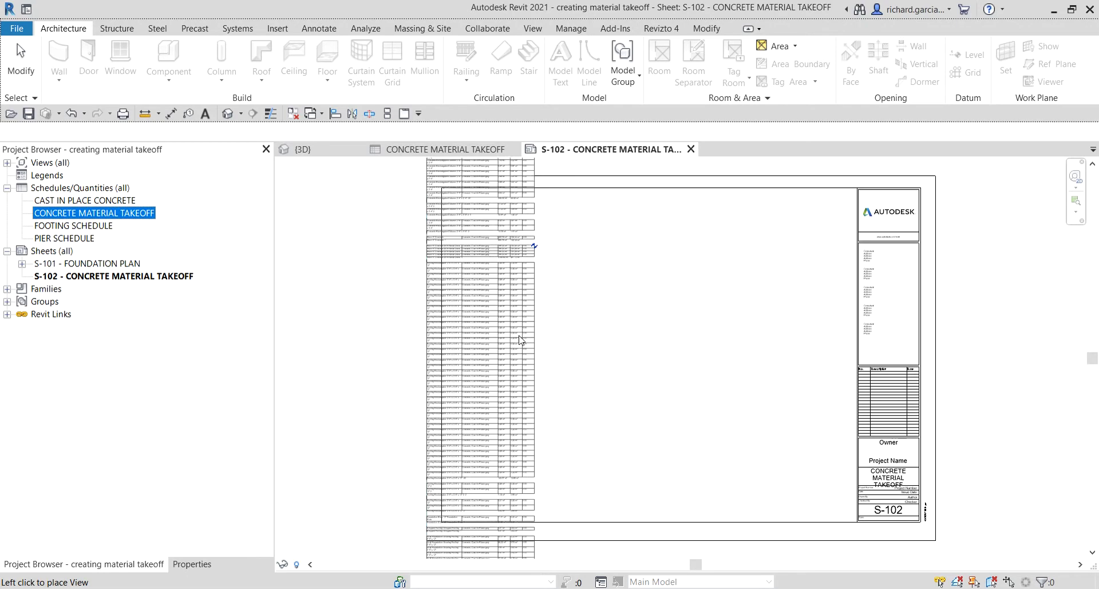
pyautogui.click(671, 325)
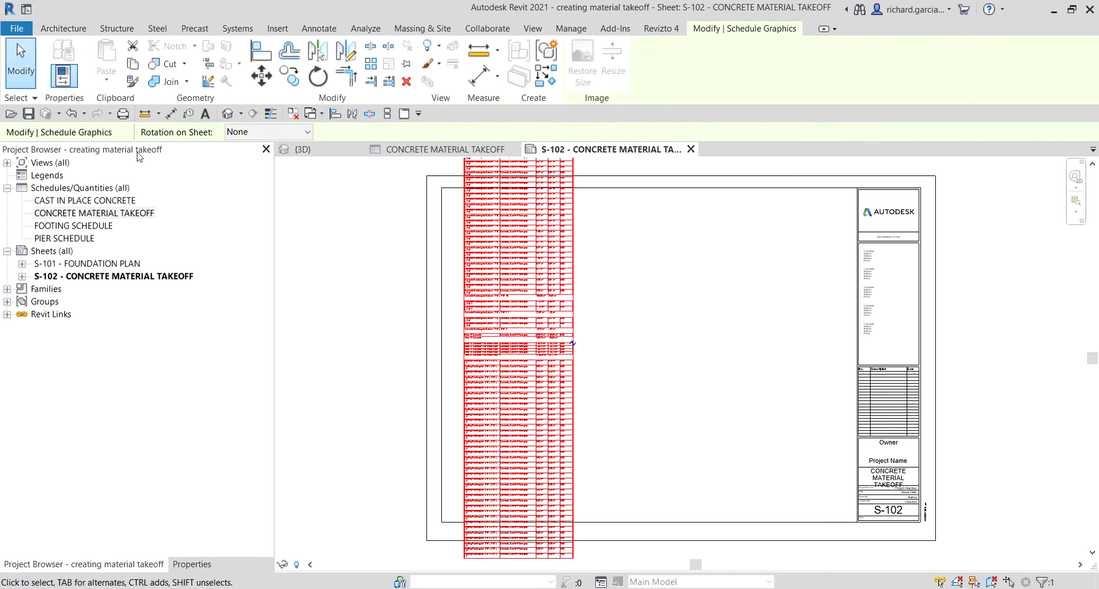
pyautogui.press('Escape')
pyautogui.scroll(-3, 658, 426)
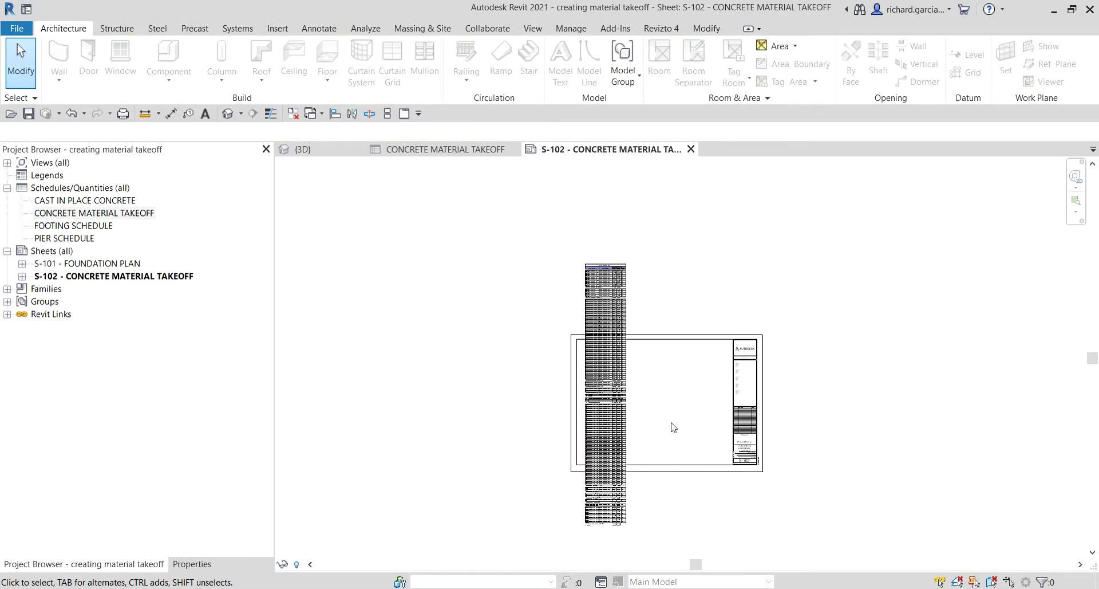
# Step: Widen the Family and Type column of the placed schedule until each entry fits on one line
pyautogui.scroll(8, 624, 278)
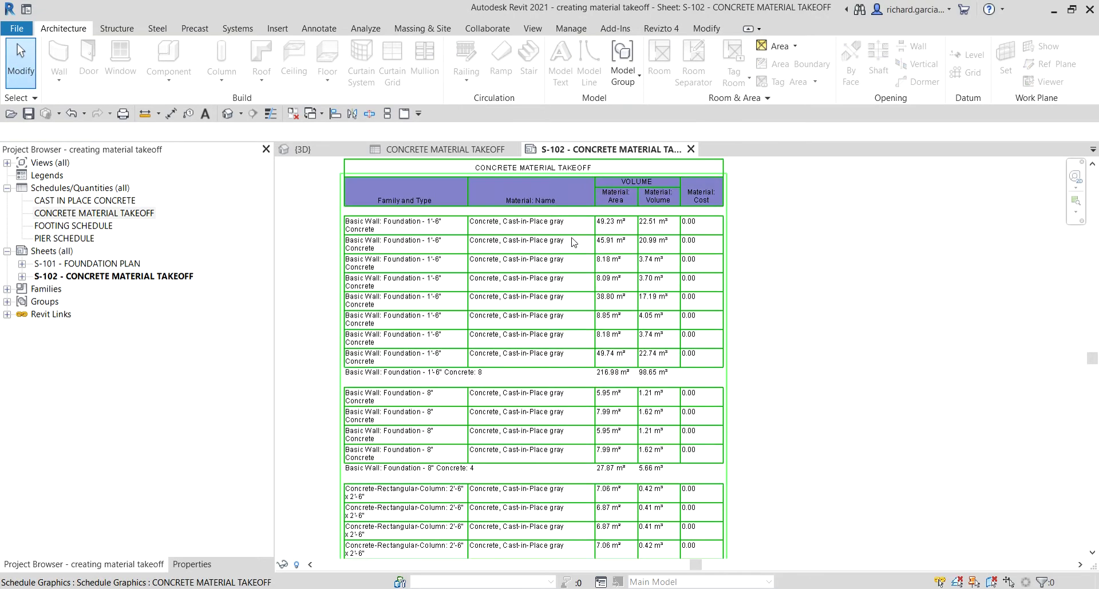
pyautogui.moveTo(575, 242); pyautogui.dragTo(596, 320, button='middle')
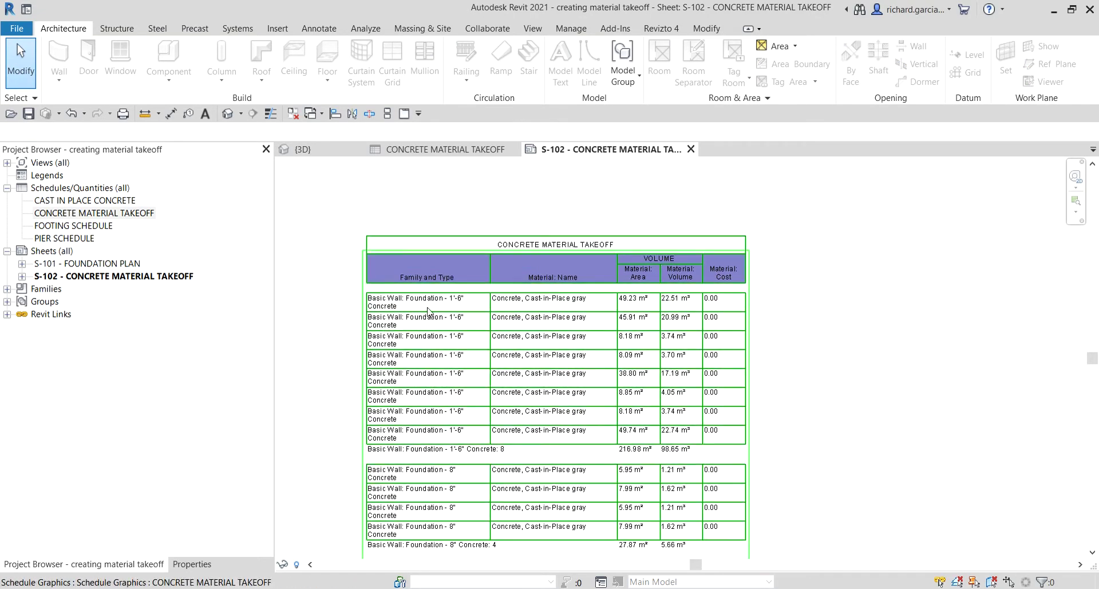
pyautogui.click(492, 289)
pyautogui.scroll(2, 481, 287)
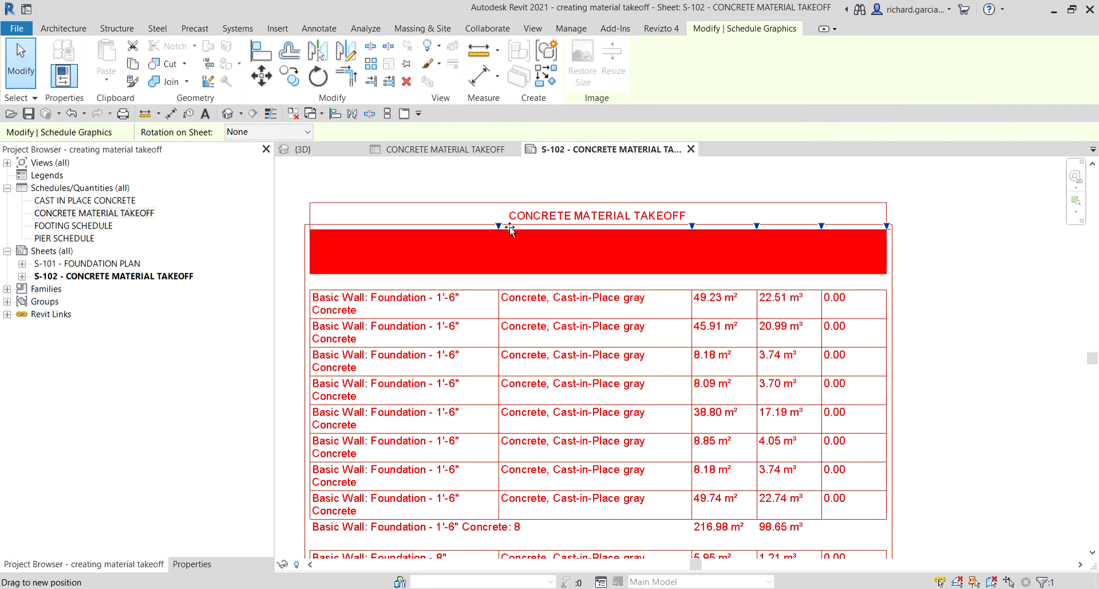
pyautogui.moveTo(509, 229); pyautogui.dragTo(544, 229)
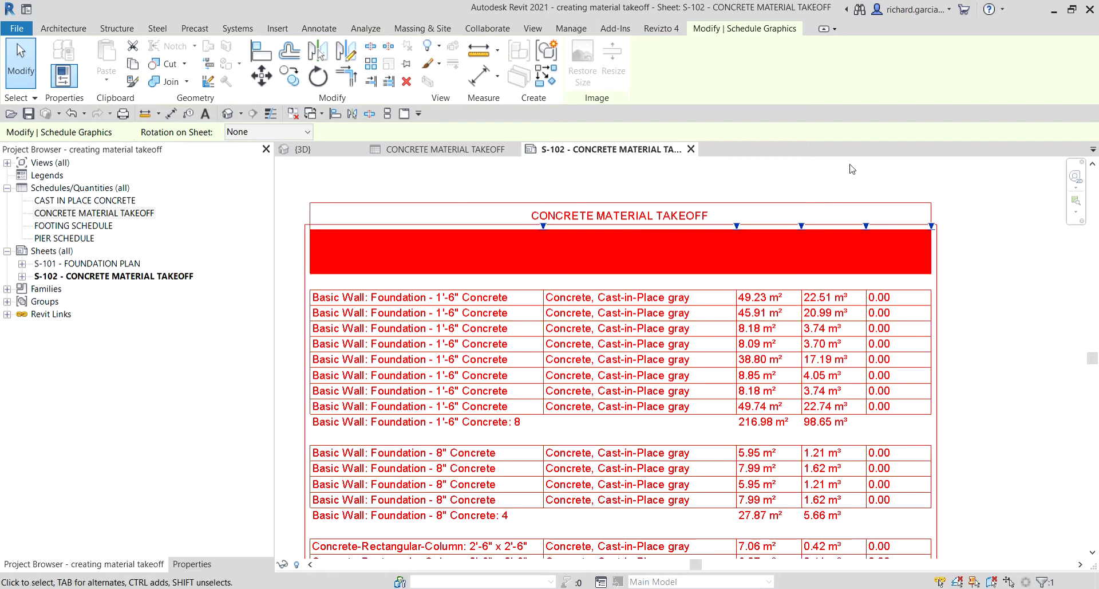
pyautogui.click(859, 178)
# Step: Widen the Material: Area and Material: Volume columns of the placed schedule so their headers fit on one line
pyautogui.click(841, 246)
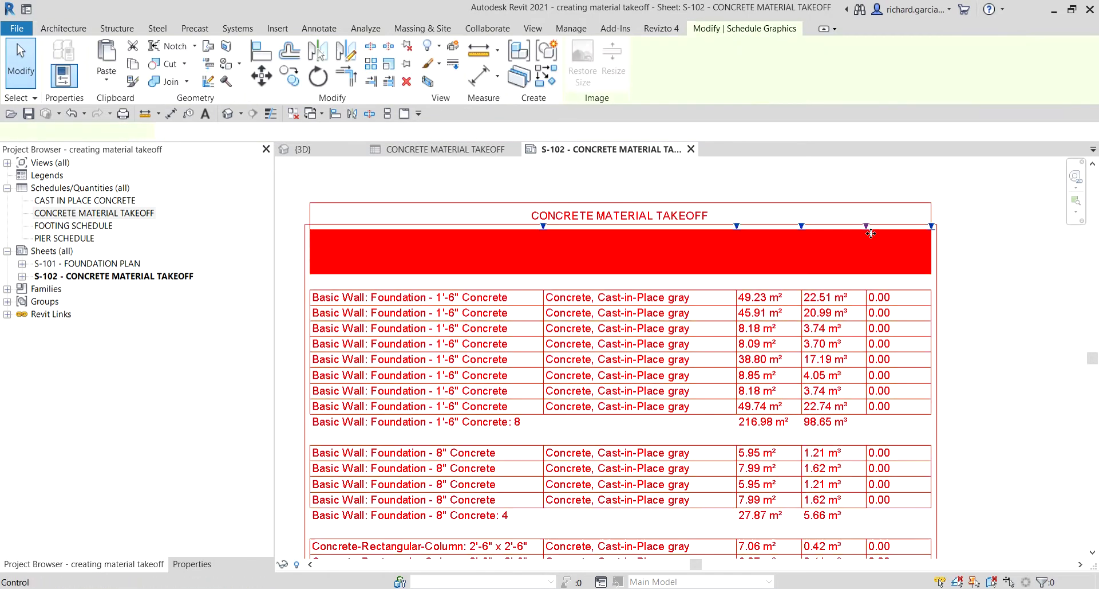
pyautogui.moveTo(865, 226); pyautogui.dragTo(884, 229)
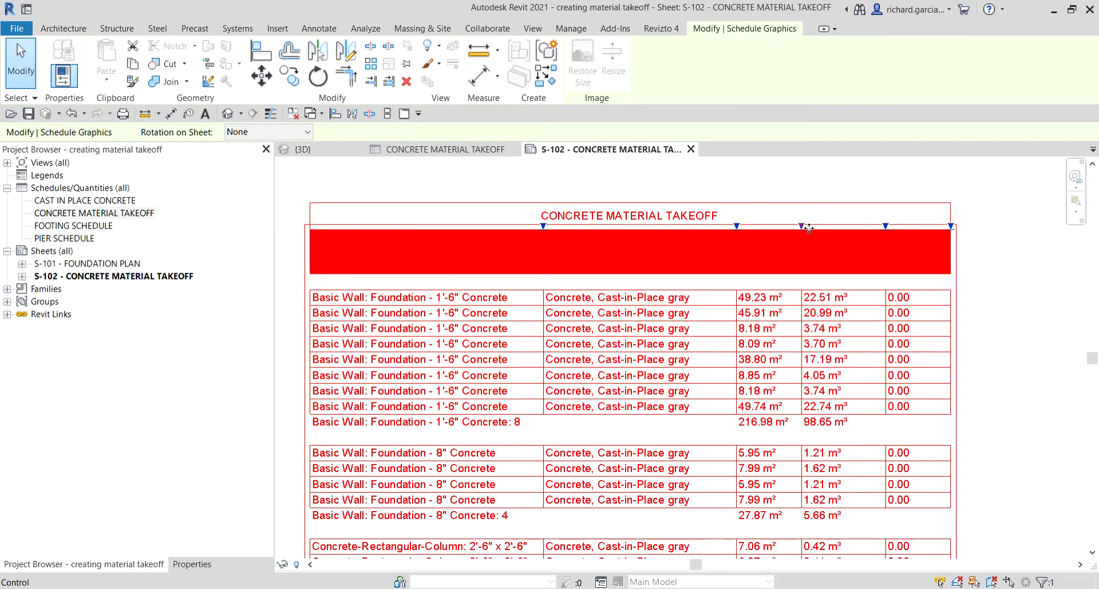
pyautogui.moveTo(815, 225); pyautogui.dragTo(828, 226)
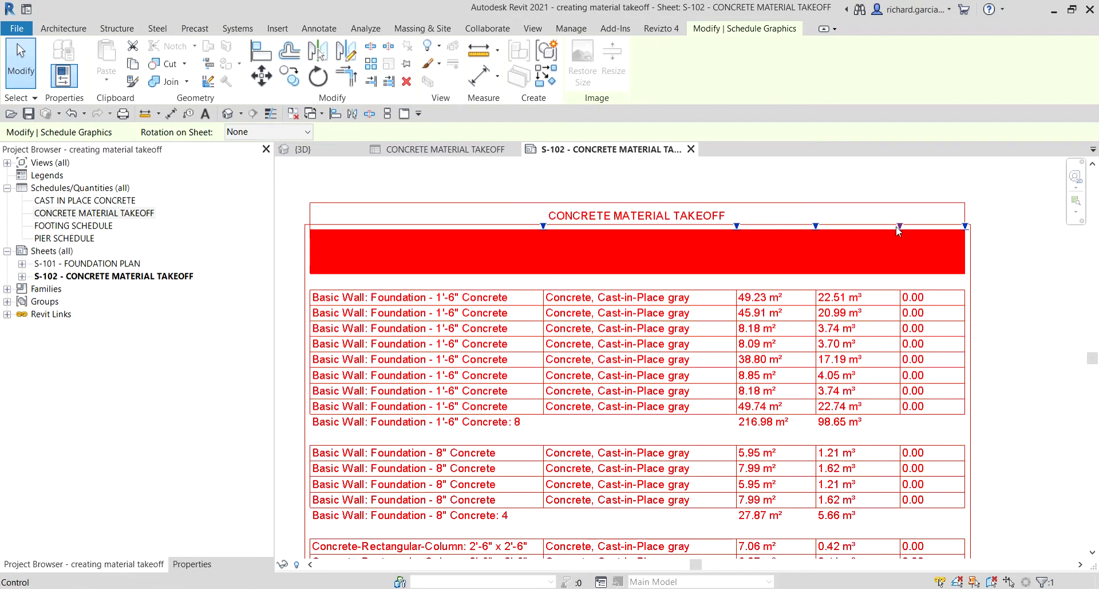
pyautogui.moveTo(910, 226); pyautogui.dragTo(912, 227)
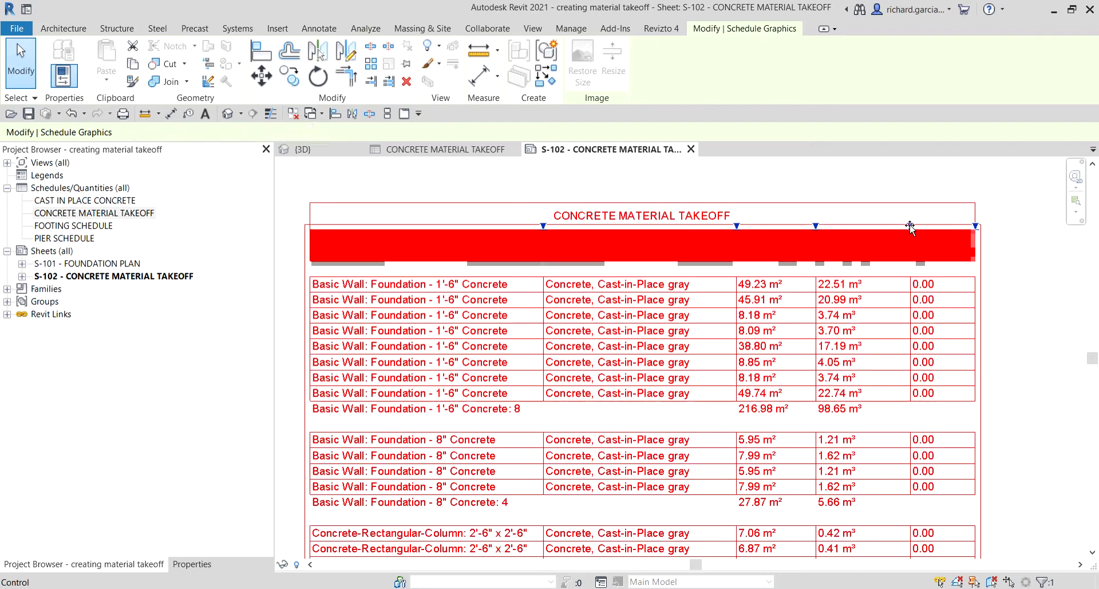
pyautogui.click(1027, 279)
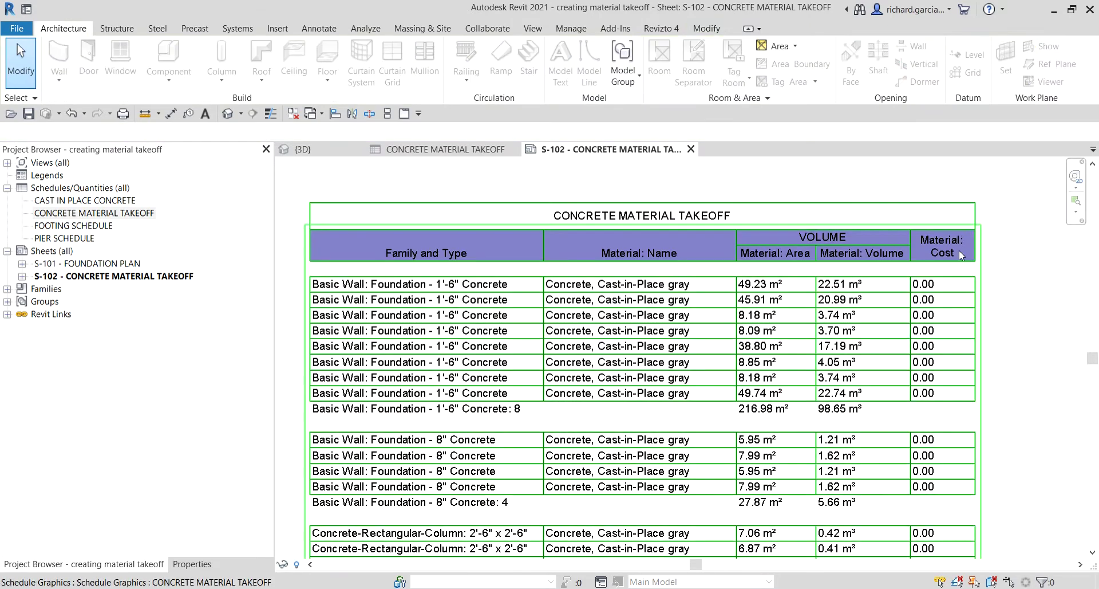
# Step: Widen the Material: Cost column of the placed schedule so its header fits on one line
pyautogui.click(960, 250)
pyautogui.moveTo(997, 227); pyautogui.dragTo(996, 227)
pyautogui.click(1016, 278)
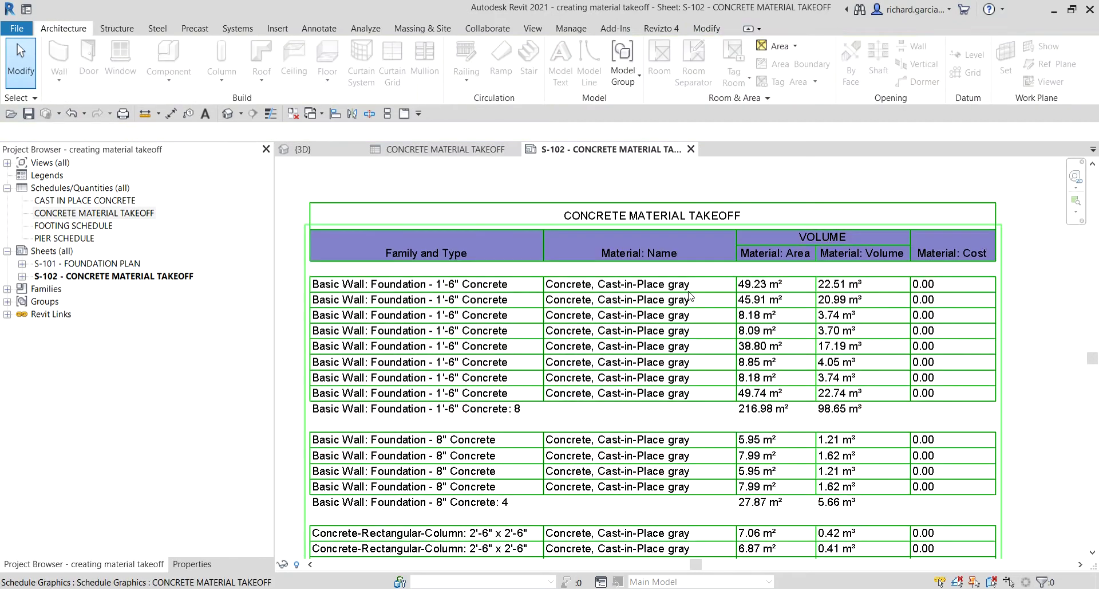
# Step: Split the placed takeoff schedule into two side-by-side segments on the sheet
pyautogui.scroll(-2, 573, 295)
pyautogui.moveTo(722, 448); pyautogui.dragTo(628, 285, button='middle')
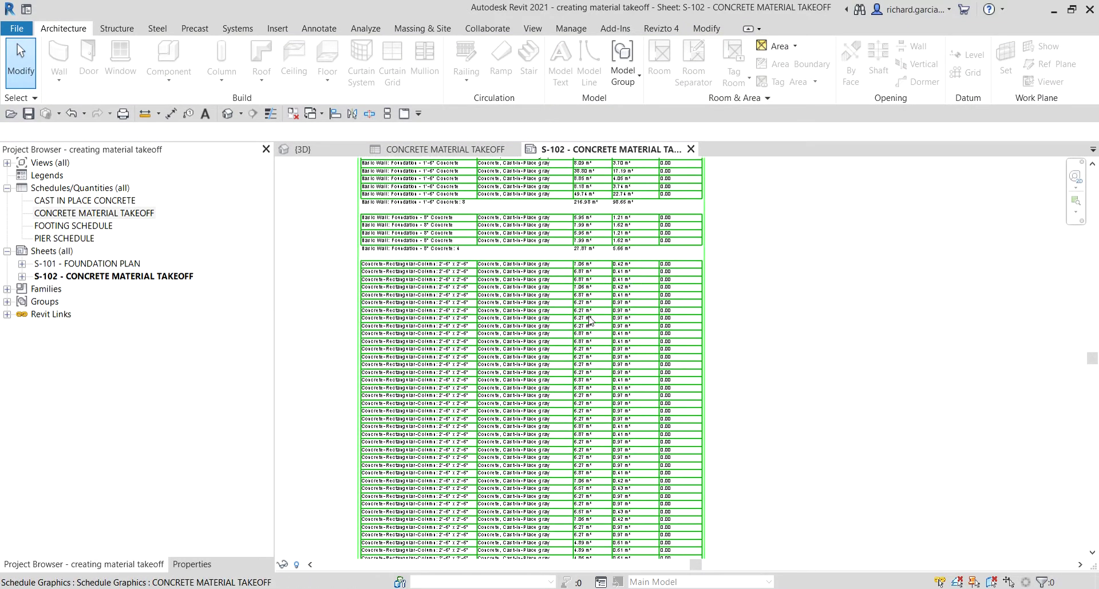
pyautogui.scroll(-3, 544, 275)
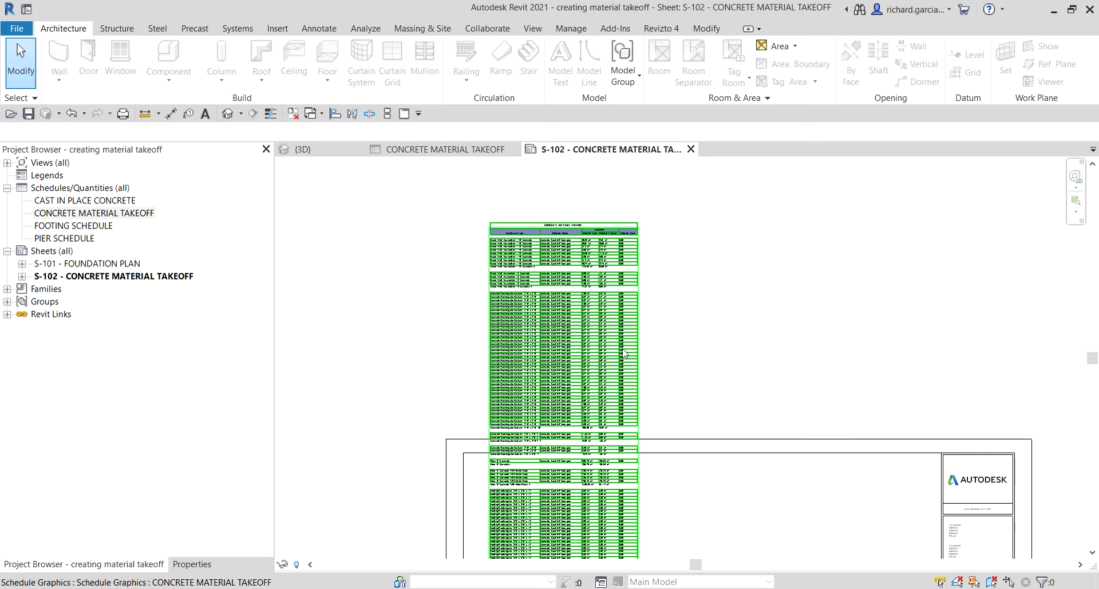
pyautogui.click(630, 317)
pyautogui.scroll(-2, 662, 478)
pyautogui.moveTo(663, 481); pyautogui.dragTo(707, 346, button='middle')
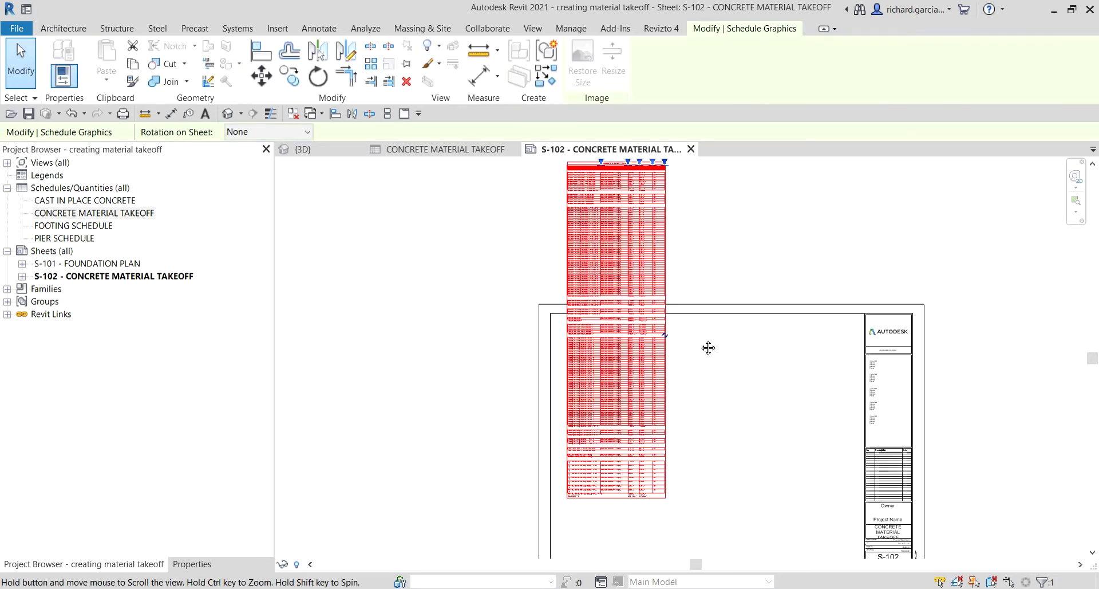
pyautogui.click(666, 308)
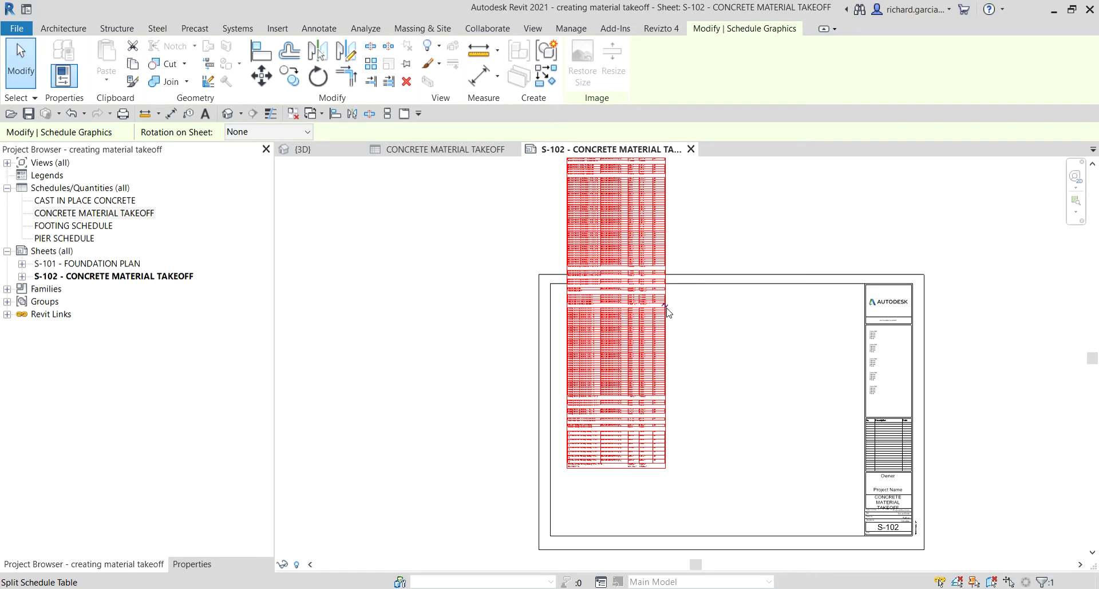
# Step: Move the left segment of the split schedule onto the right one to rejoin them into a single table
pyautogui.moveTo(675, 432); pyautogui.dragTo(664, 437, button='middle')
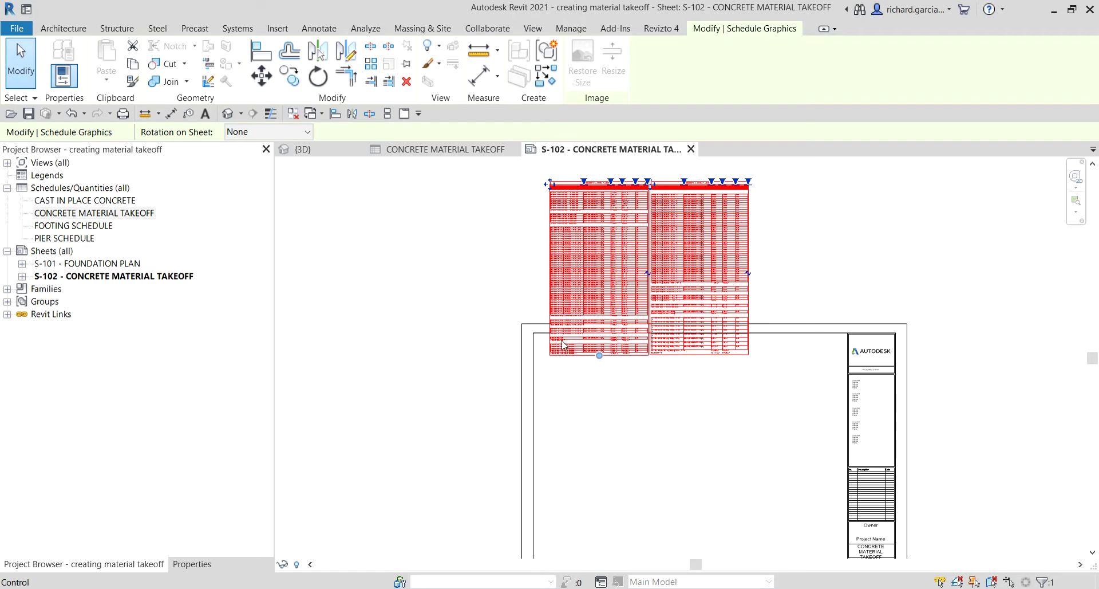
pyautogui.moveTo(561, 353); pyautogui.dragTo(563, 359)
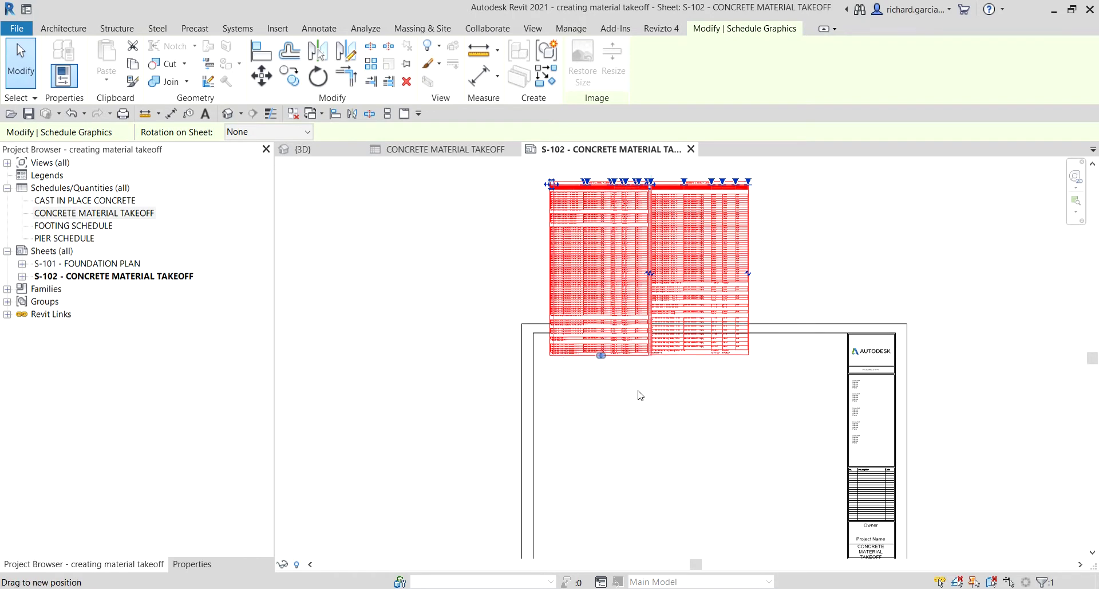
pyautogui.moveTo(432, 394); pyautogui.dragTo(429, 374)
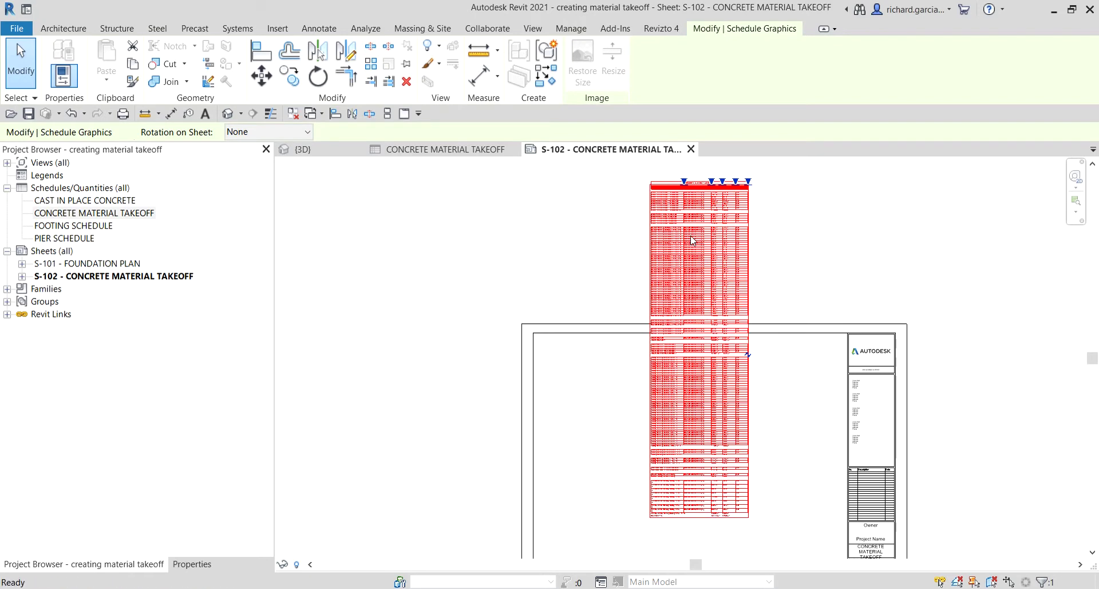
# Step: Split the rejoined takeoff table into two side-by-side segments and move them together inside the sheet border
pyautogui.click(748, 221)
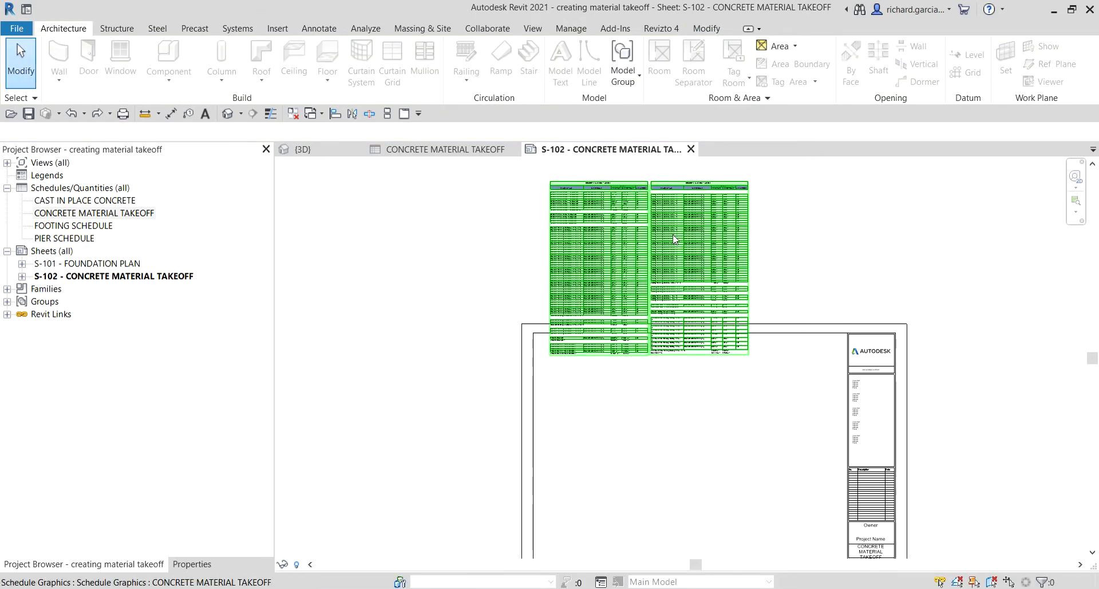
pyautogui.moveTo(686, 368); pyautogui.dragTo(709, 540)
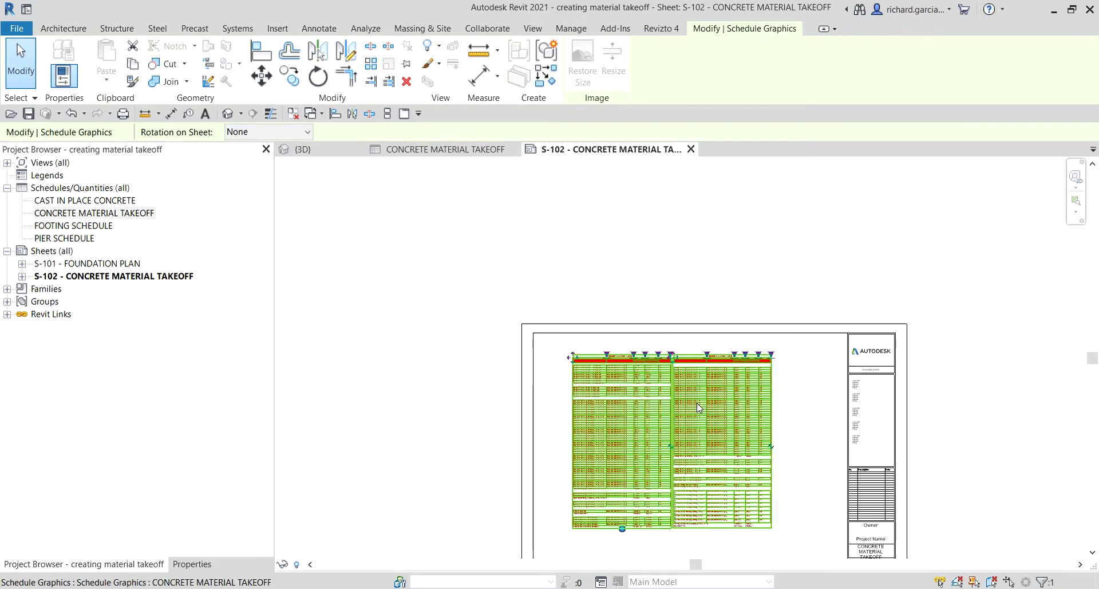
pyautogui.click(678, 204)
# Step: Nudge the two-segment takeoff schedule left and up to sit near the upper-left corner of the sheet border
pyautogui.scroll(5, 781, 246)
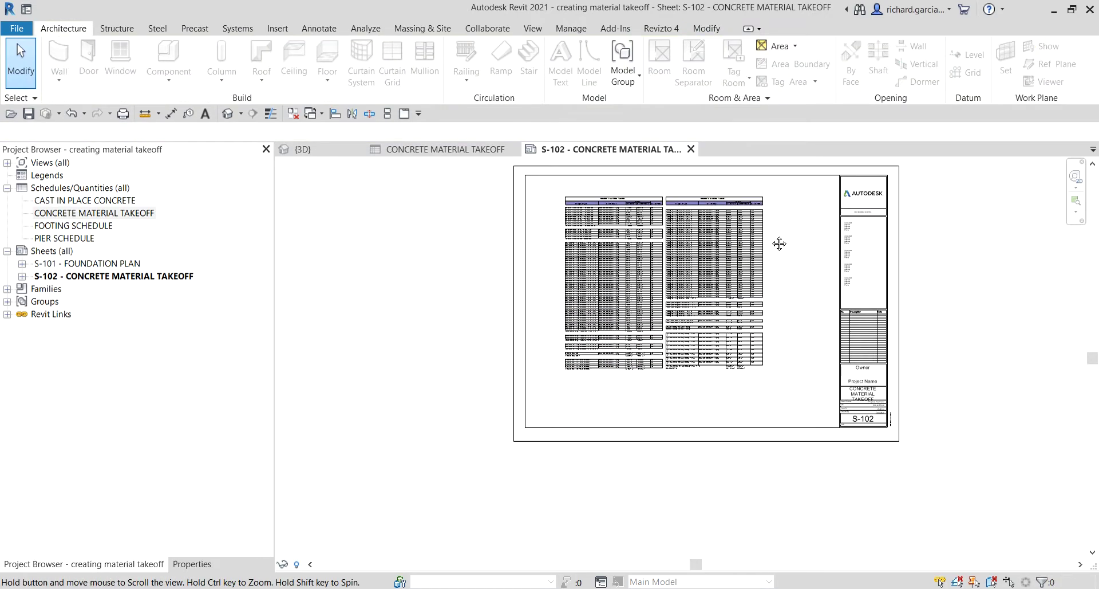
pyautogui.click(621, 296)
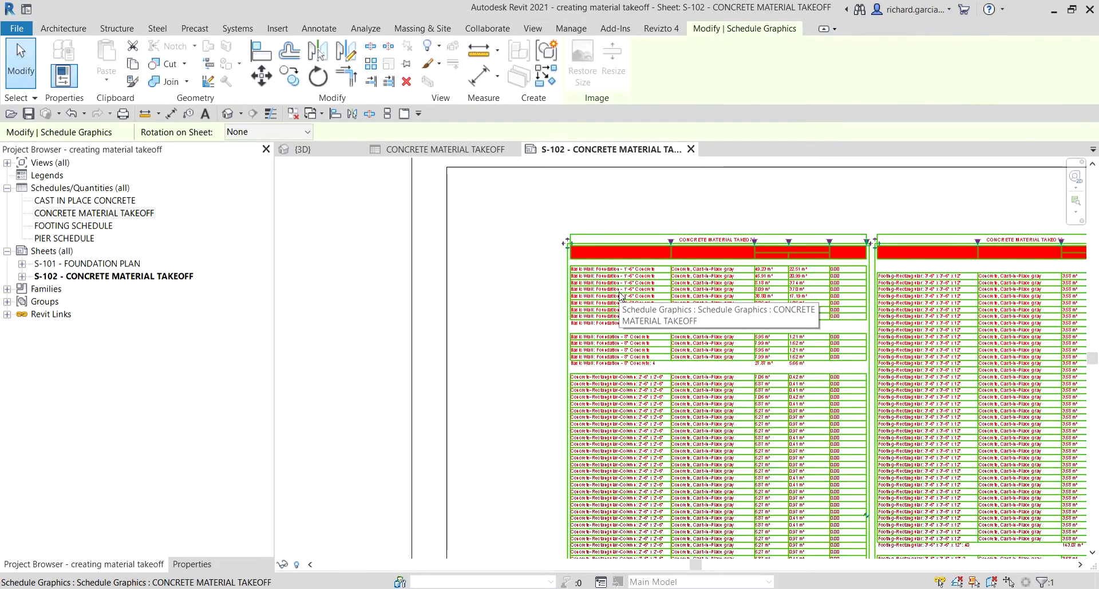
pyautogui.press('Left')
pyautogui.press('Left')
pyautogui.press('Left')
pyautogui.press('Left')
pyautogui.press('Left')
pyautogui.press('Left')
pyautogui.press('Left')
pyautogui.press('Left')
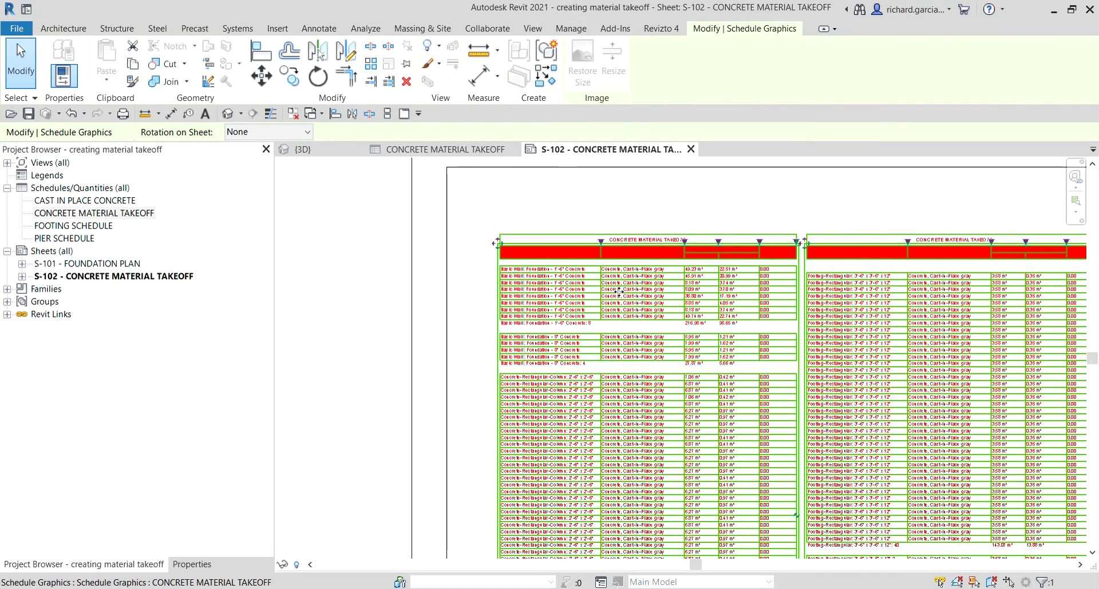
pyautogui.press('Left')
pyautogui.press('Left')
pyautogui.press('Left')
pyautogui.press('Left')
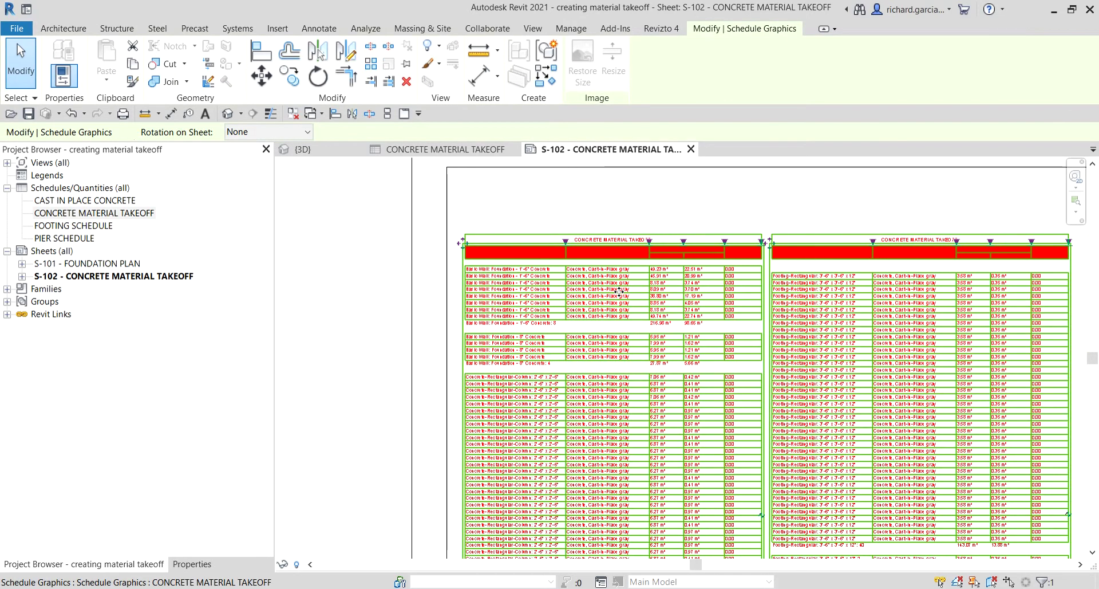
pyautogui.press('Up')
pyautogui.press('Up')
pyautogui.press('Up')
pyautogui.press('Up')
pyautogui.press('Up')
pyautogui.press('Up')
pyautogui.press('Up')
pyautogui.press('Up')
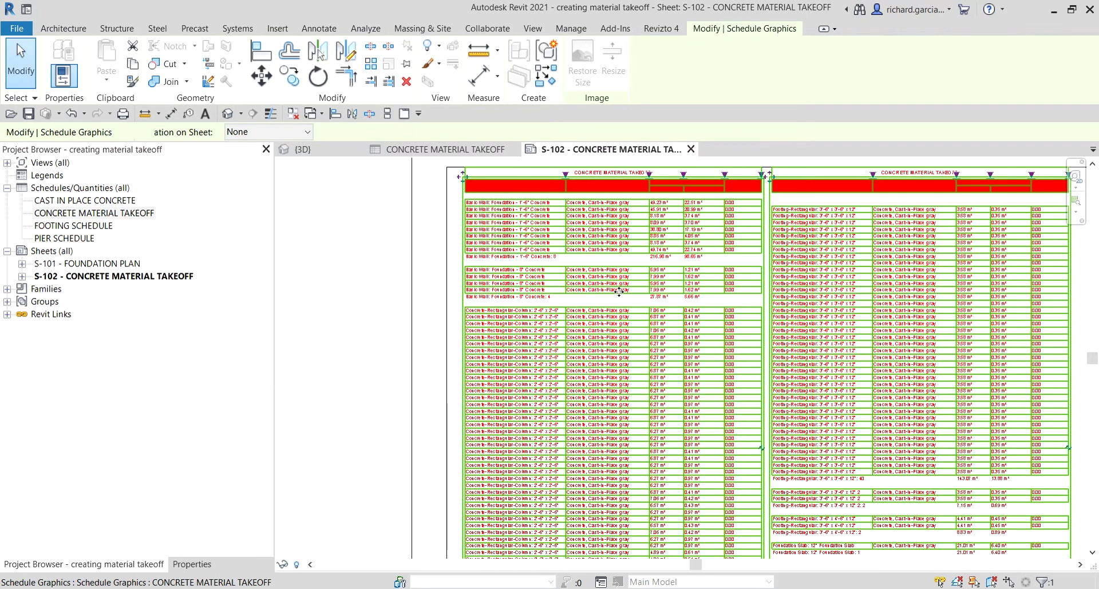
pyautogui.press('Down')
pyautogui.press('Down')
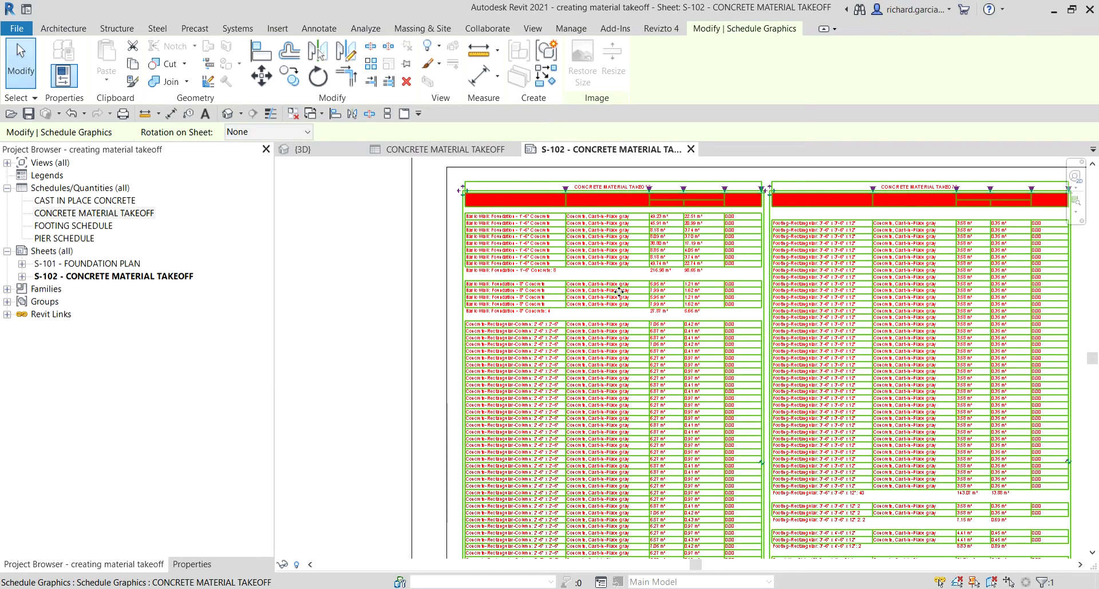
pyautogui.press('Escape')
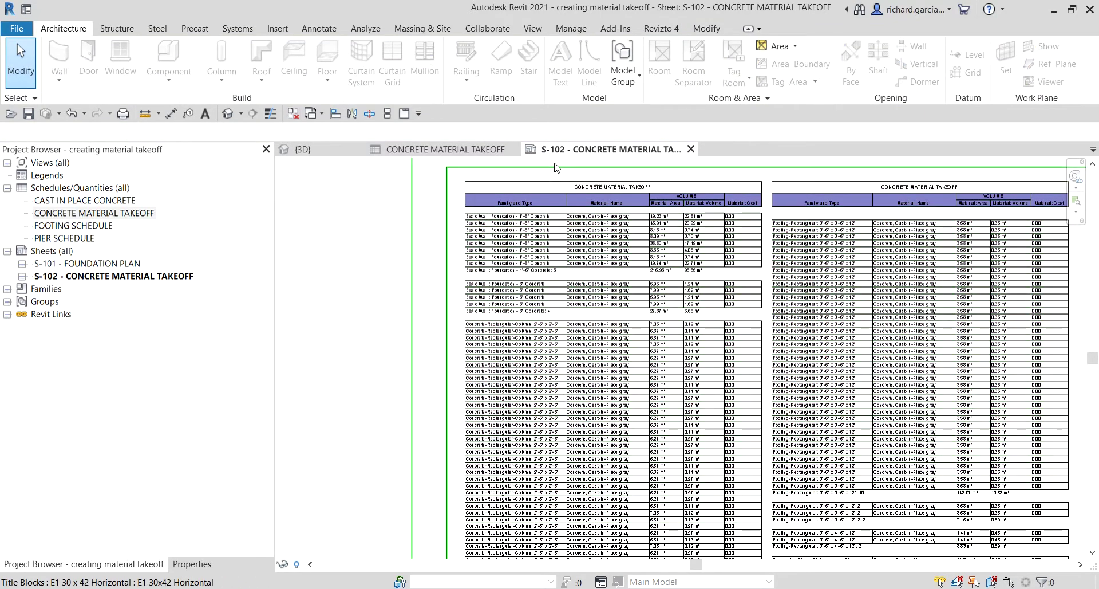
pyautogui.scroll(4, 544, 232)
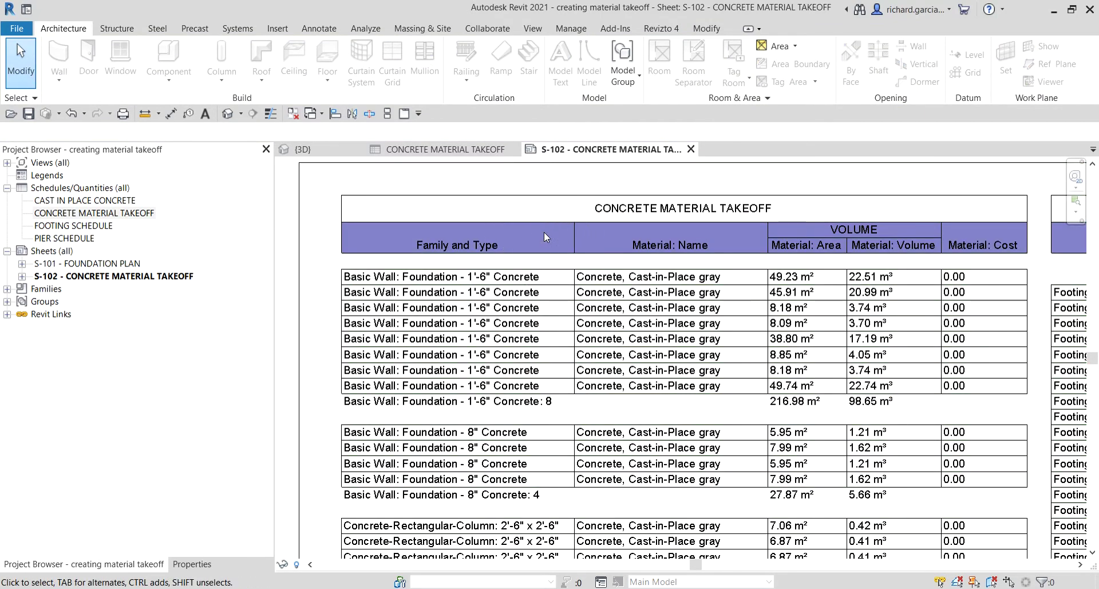
pyautogui.click(200, 564)
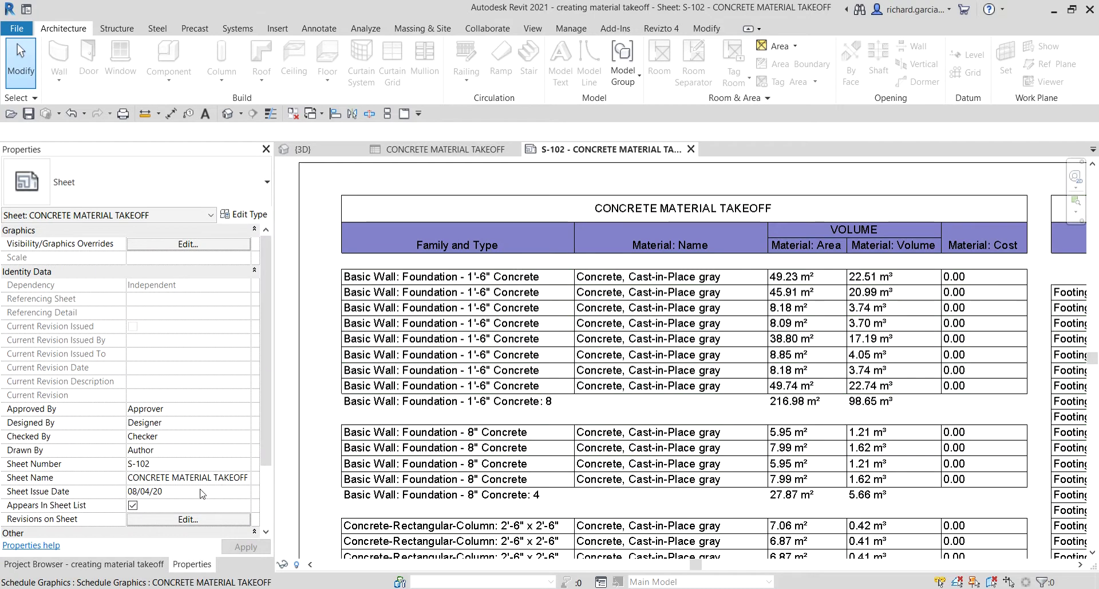
pyautogui.click(103, 564)
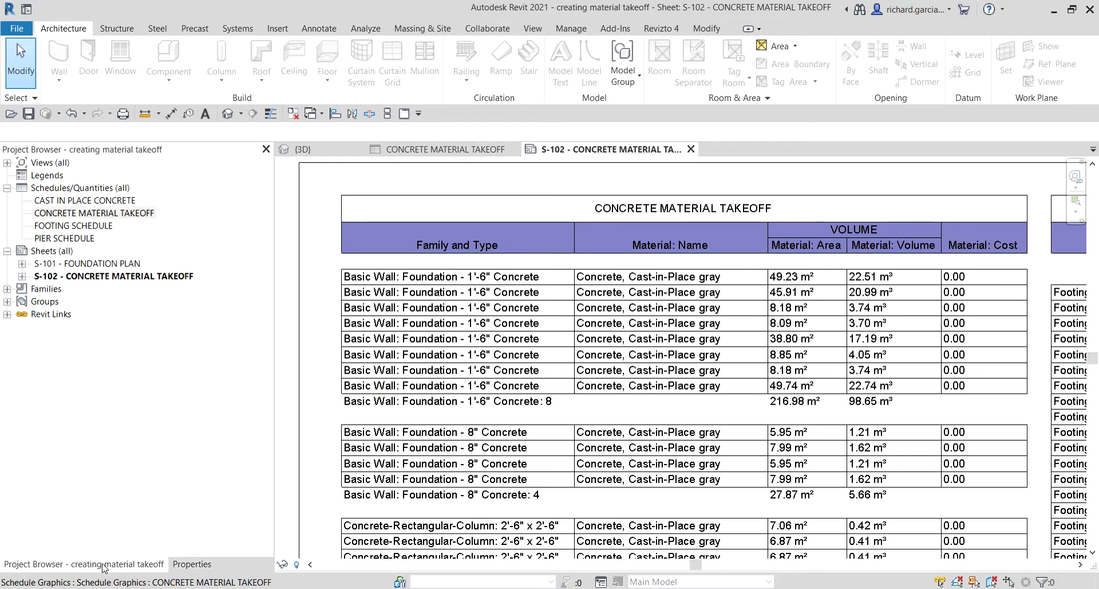
pyautogui.click(78, 216)
pyautogui.click(194, 565)
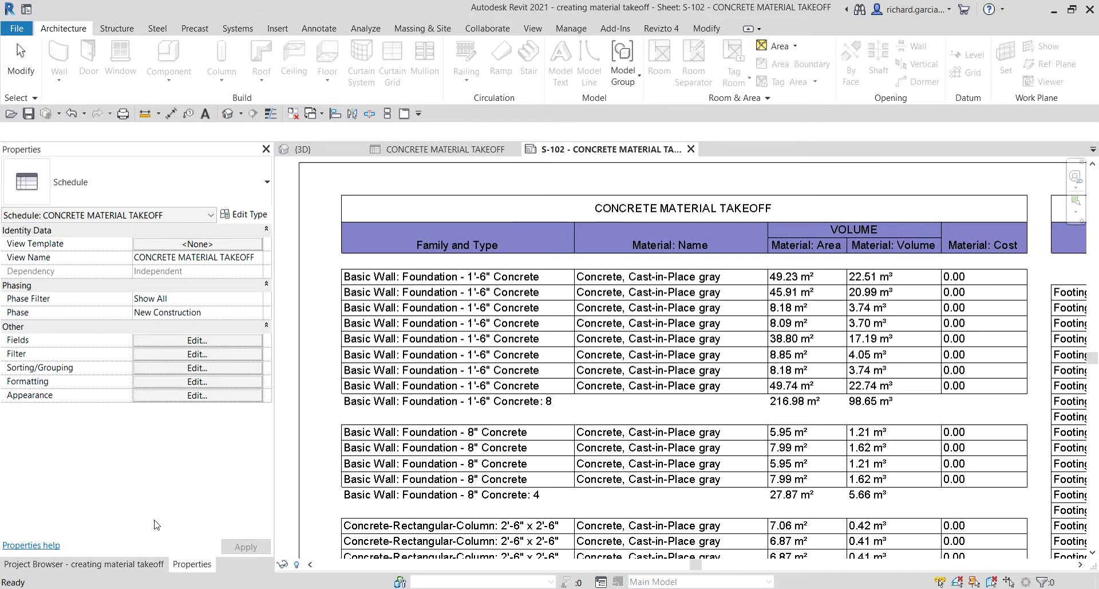
pyautogui.click(147, 565)
# Step: Open the CONCRETE MATERIAL TAKEOFF schedule and shade its header rows gray (RGB 192-192-192)
pyautogui.doubleClick(71, 214)
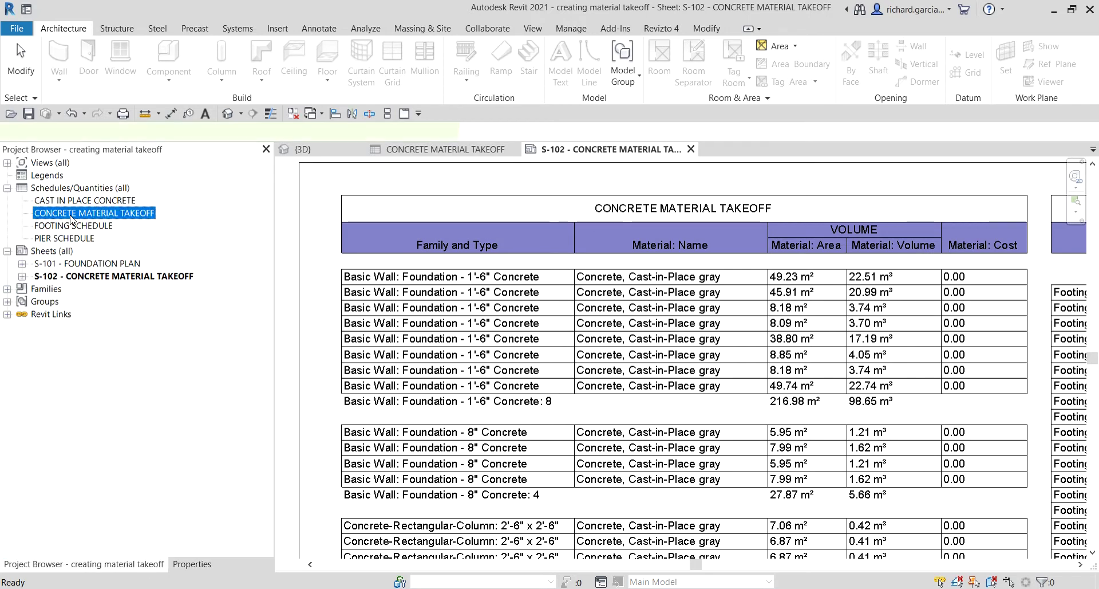
pyautogui.moveTo(338, 211); pyautogui.dragTo(943, 202)
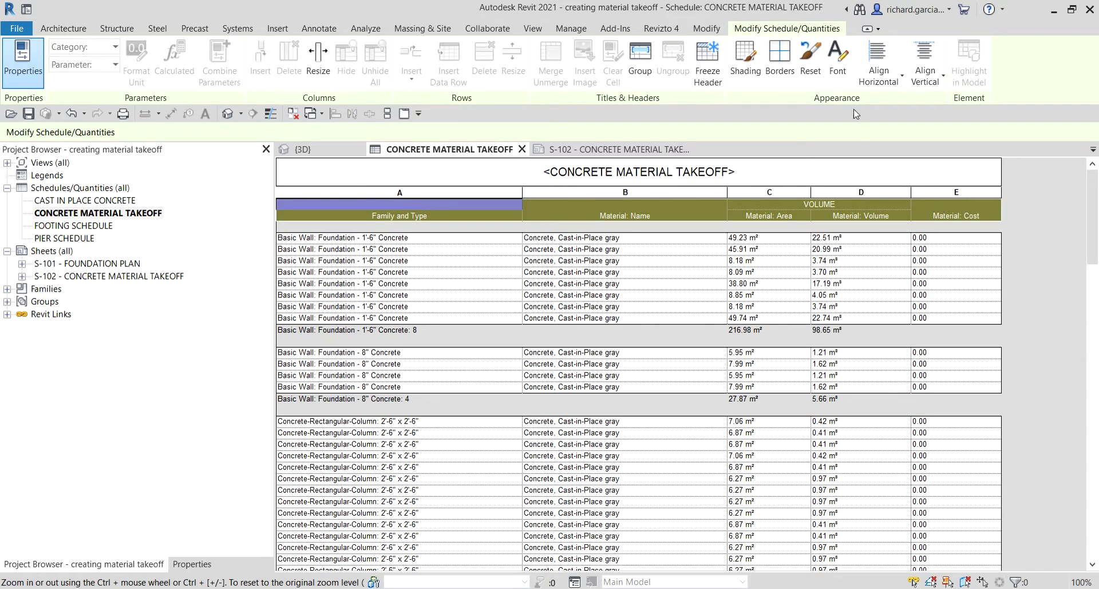
pyautogui.click(750, 58)
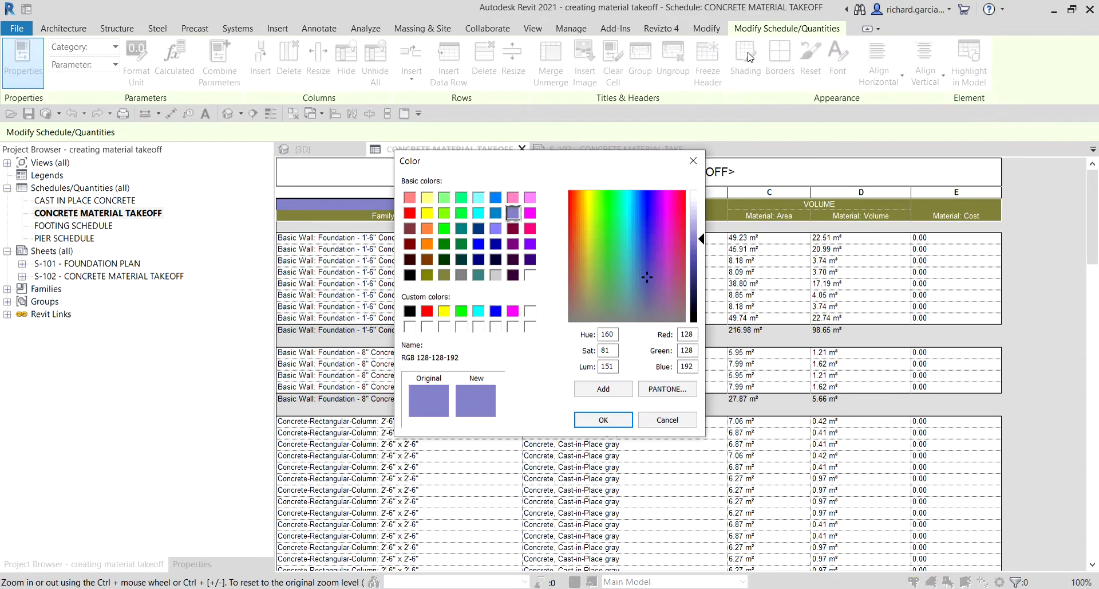
pyautogui.click(496, 275)
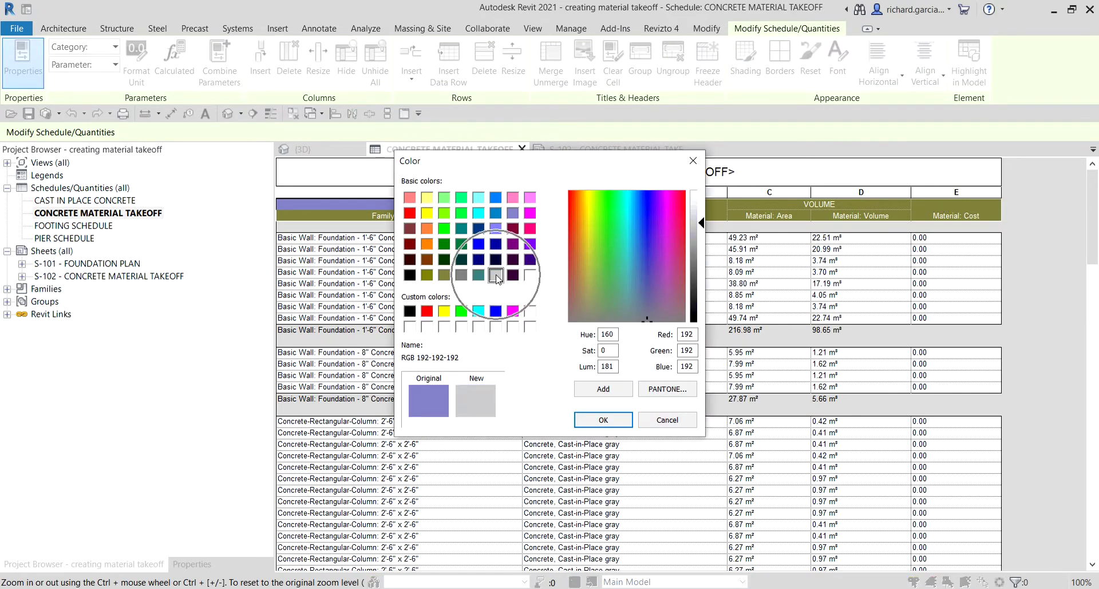
pyautogui.click(598, 416)
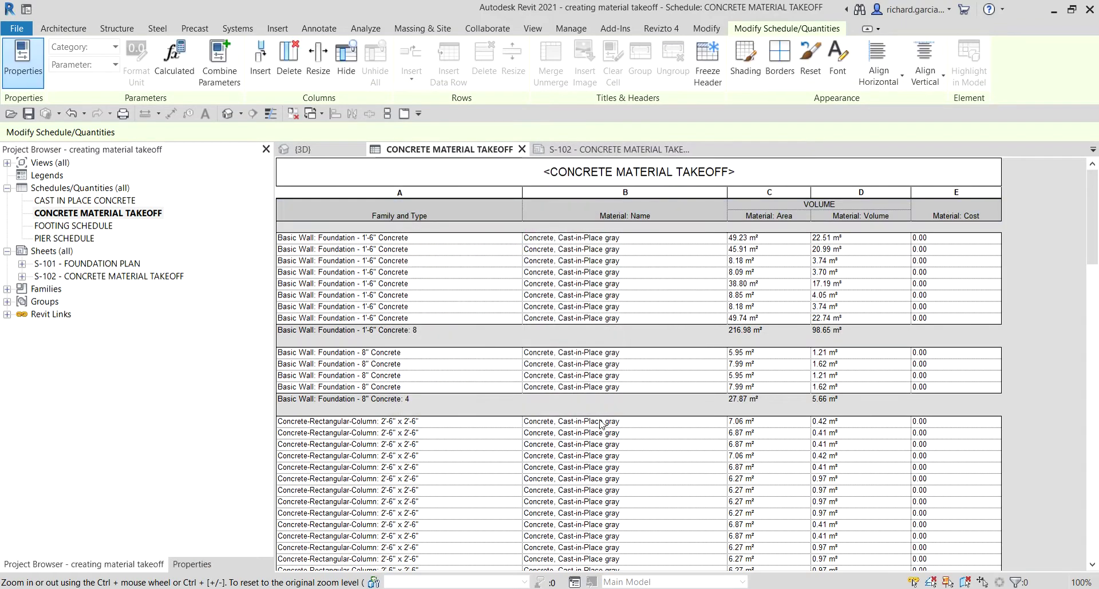
# Step: Look over the takeoff schedule and reopen sheet S-102 to check the header shading up close
pyautogui.scroll(-5, 506, 352)
pyautogui.scroll(5, 659, 381)
pyautogui.doubleClick(105, 277)
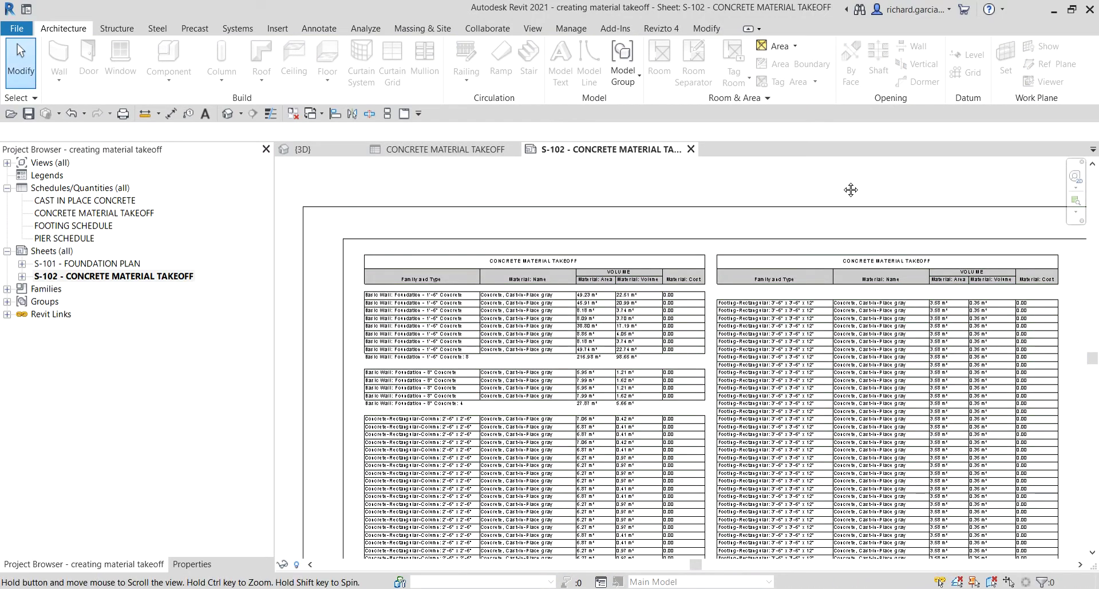
pyautogui.scroll(1, 841, 182)
pyautogui.scroll(3, 367, 300)
pyautogui.scroll(2, 541, 297)
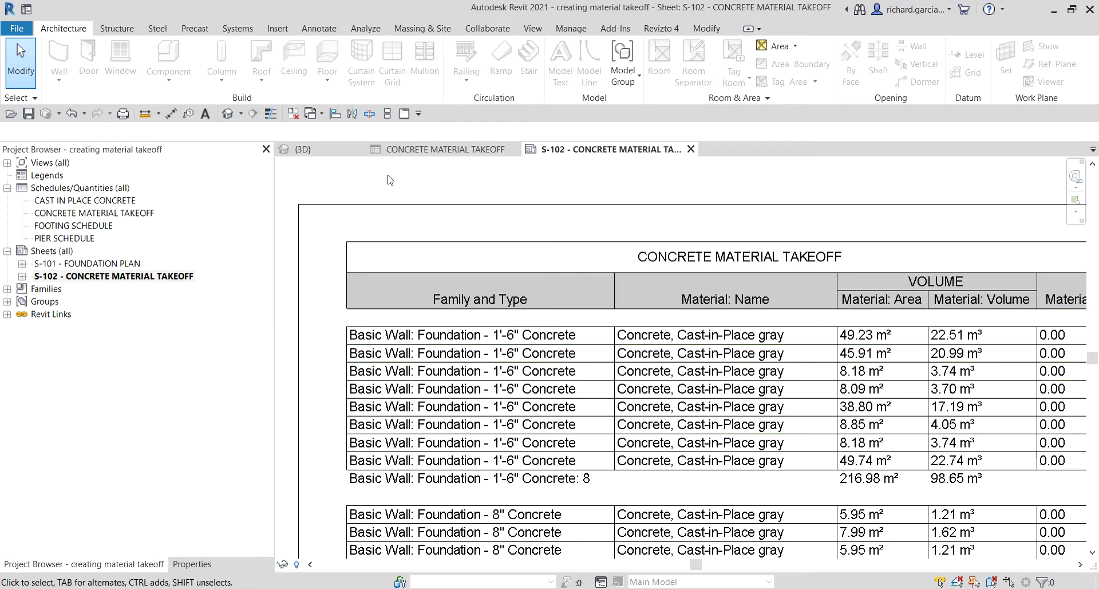
# Step: Enable the outline in the concrete material takeoff's appearance settings and set its line style to <Wide Lines>
pyautogui.click(194, 563)
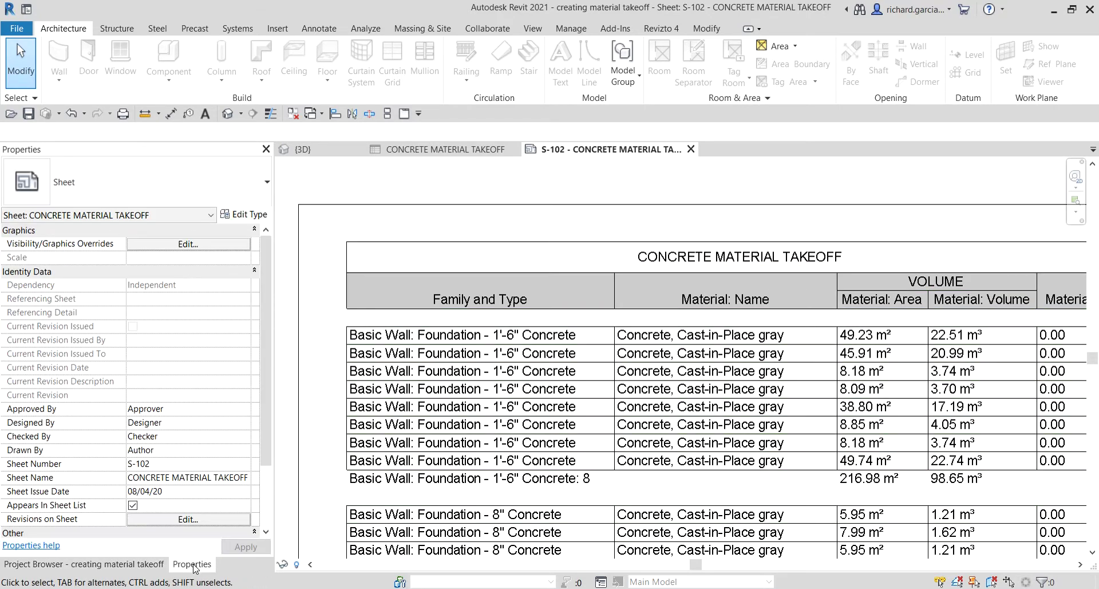
pyautogui.click(132, 566)
pyautogui.click(94, 213)
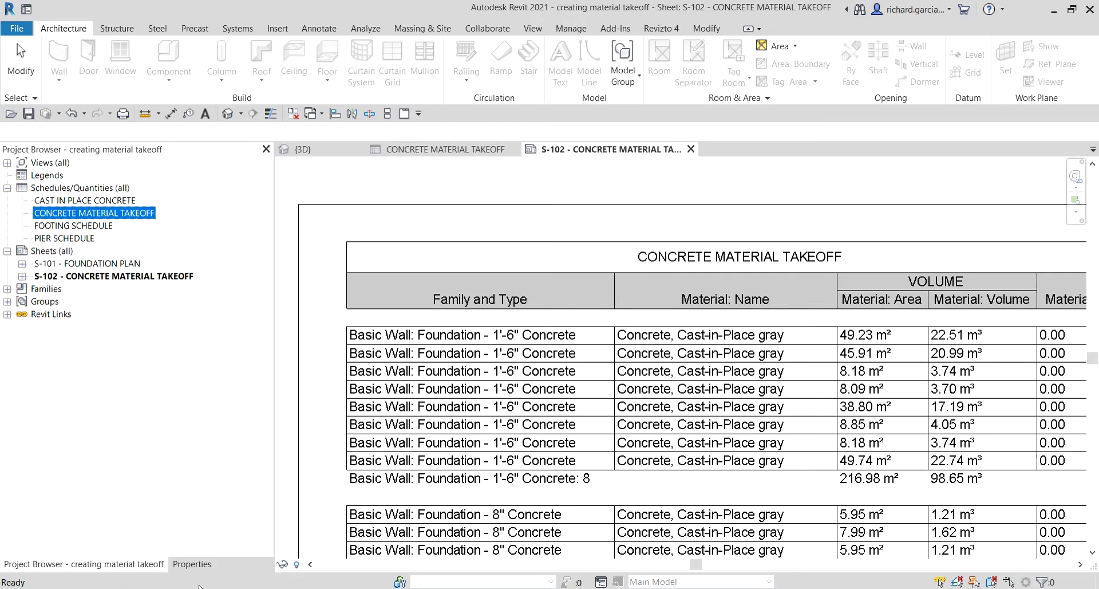
pyautogui.click(199, 565)
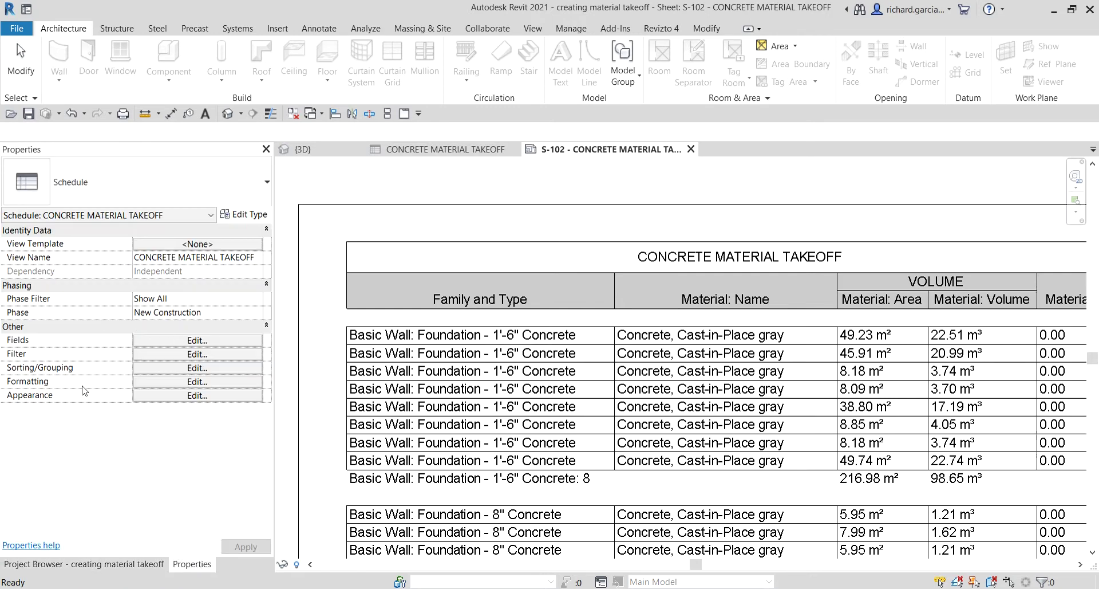
pyautogui.click(157, 395)
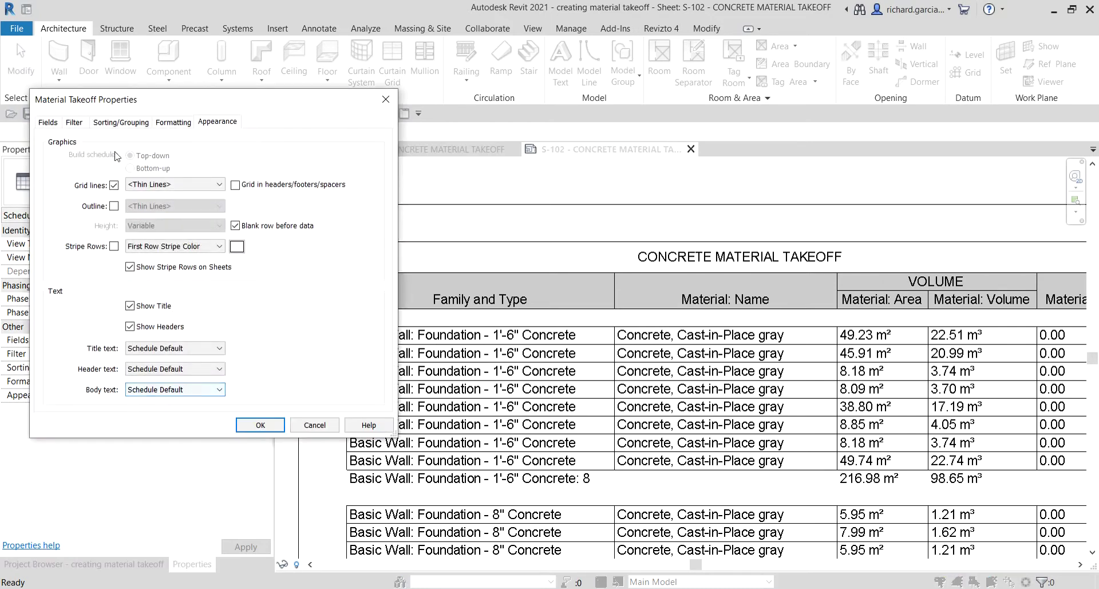
pyautogui.click(144, 185)
pyautogui.click(115, 207)
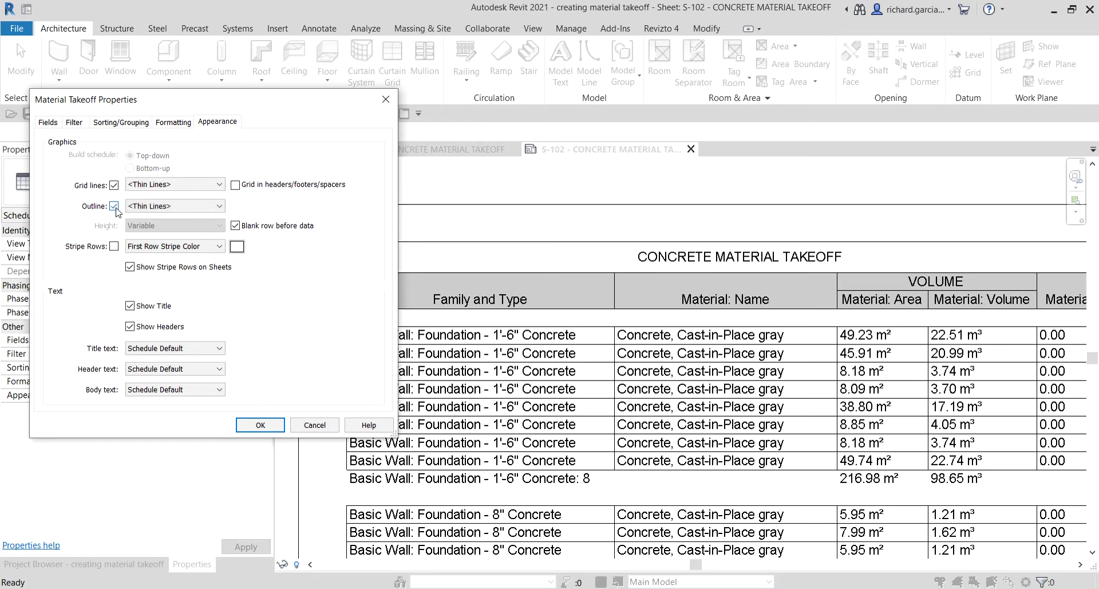
pyautogui.click(205, 207)
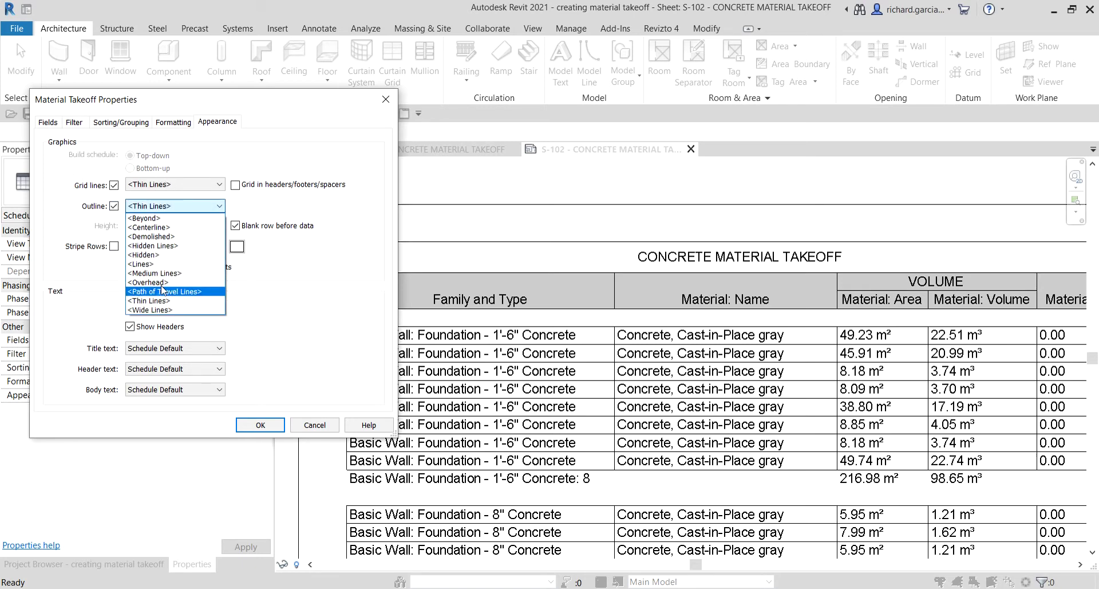
pyautogui.click(163, 310)
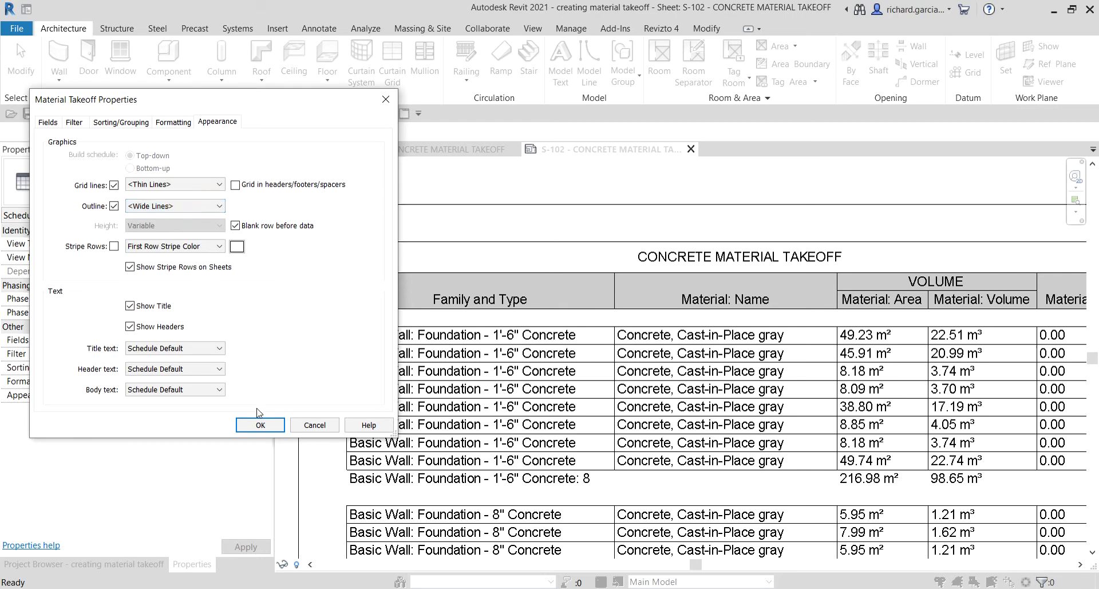
pyautogui.click(261, 429)
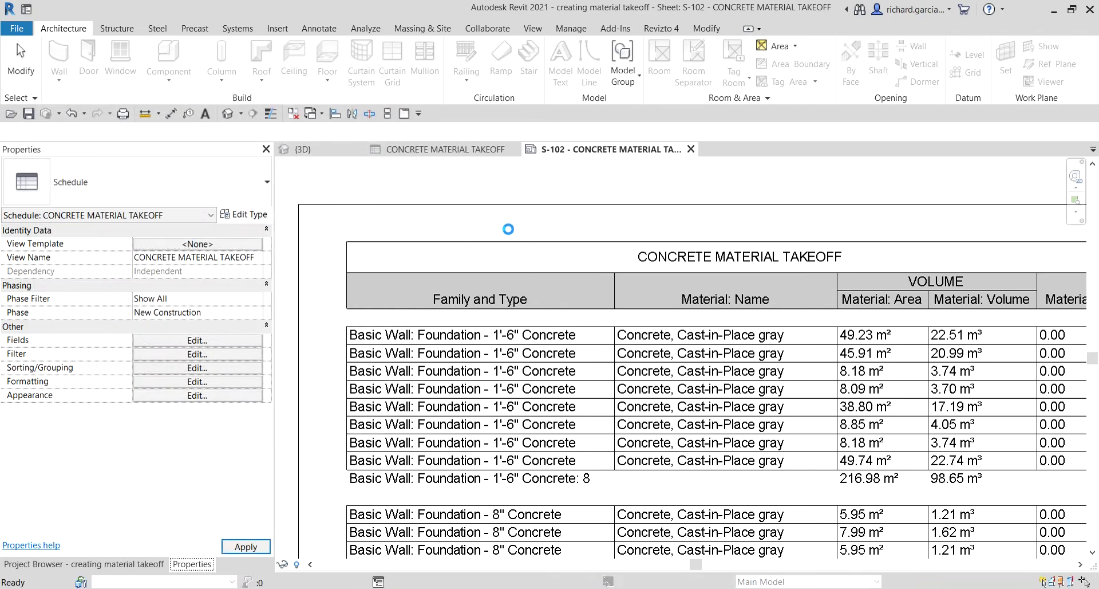
# Step: Examine the schedule's outline thickness on the sheet, switching the thin lines display on and back off
pyautogui.scroll(5, 399, 266)
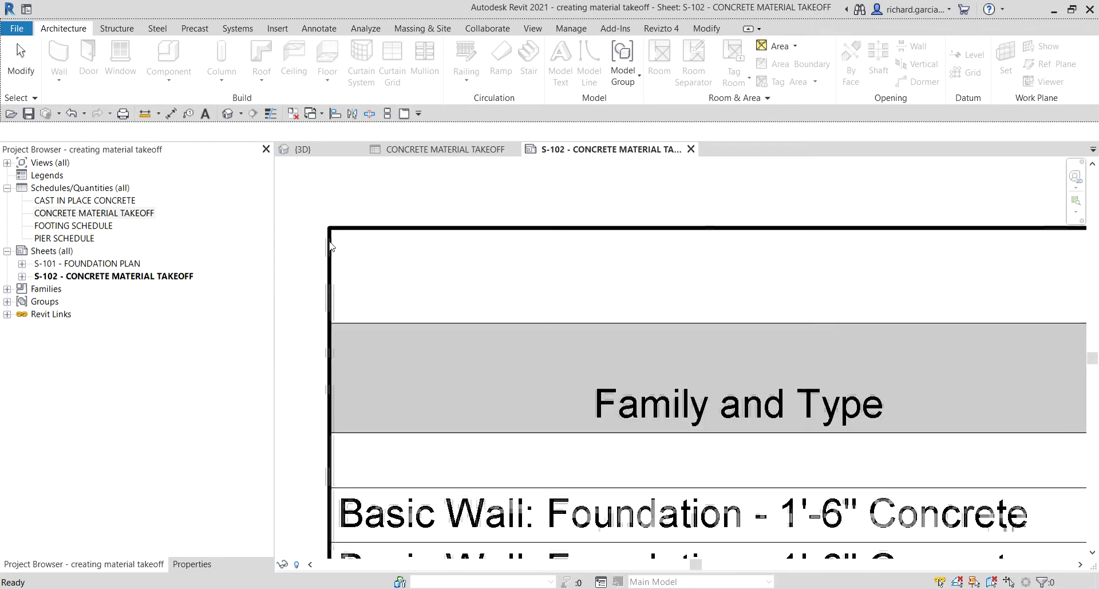
pyautogui.scroll(-3, 397, 240)
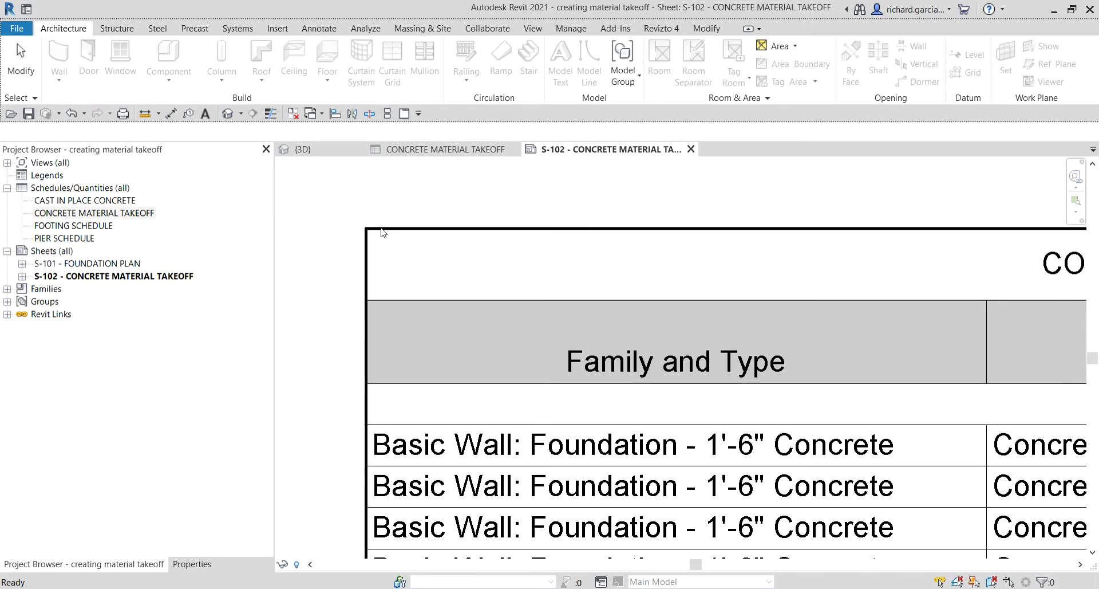
pyautogui.click(271, 114)
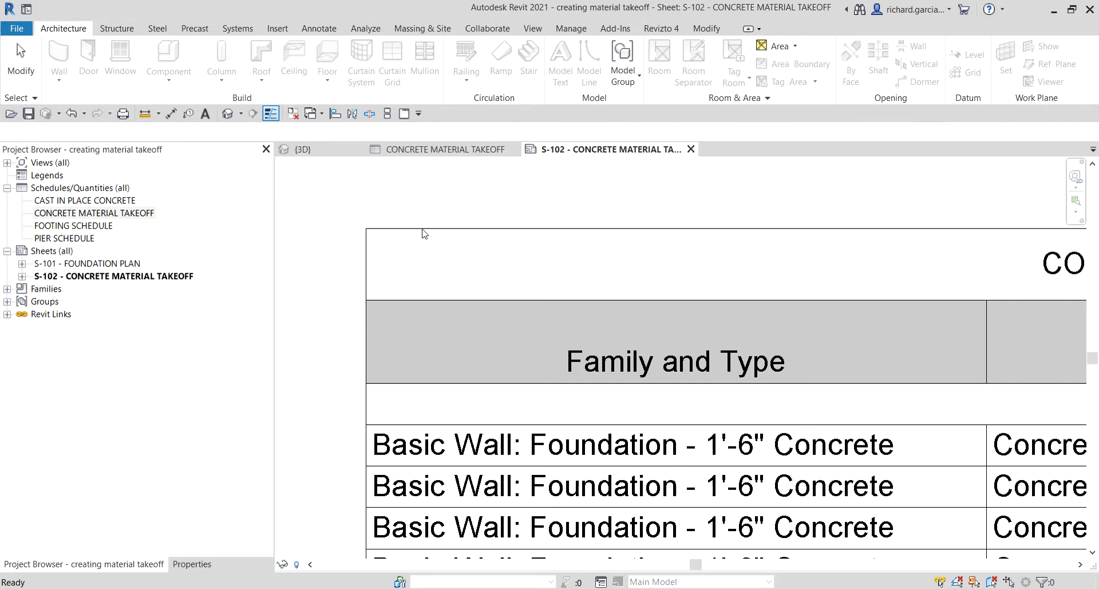
pyautogui.click(274, 120)
pyautogui.scroll(-2, 467, 198)
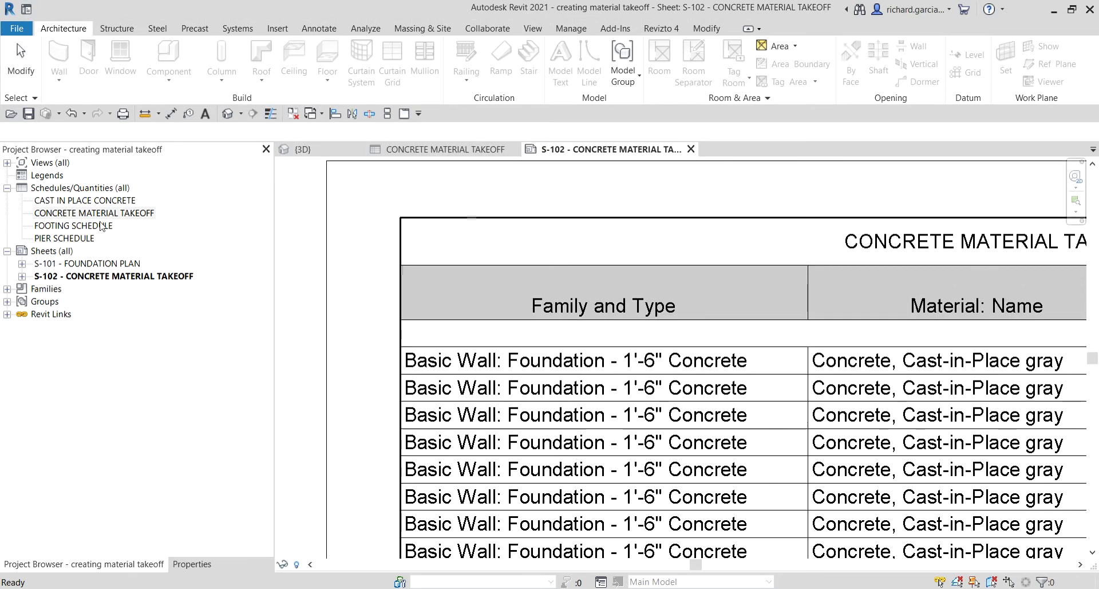
# Step: Set the grid lines of the CONCRETE MATERIAL TAKEOFF schedule to <Medium Lines> in its appearance settings
pyautogui.click(100, 217)
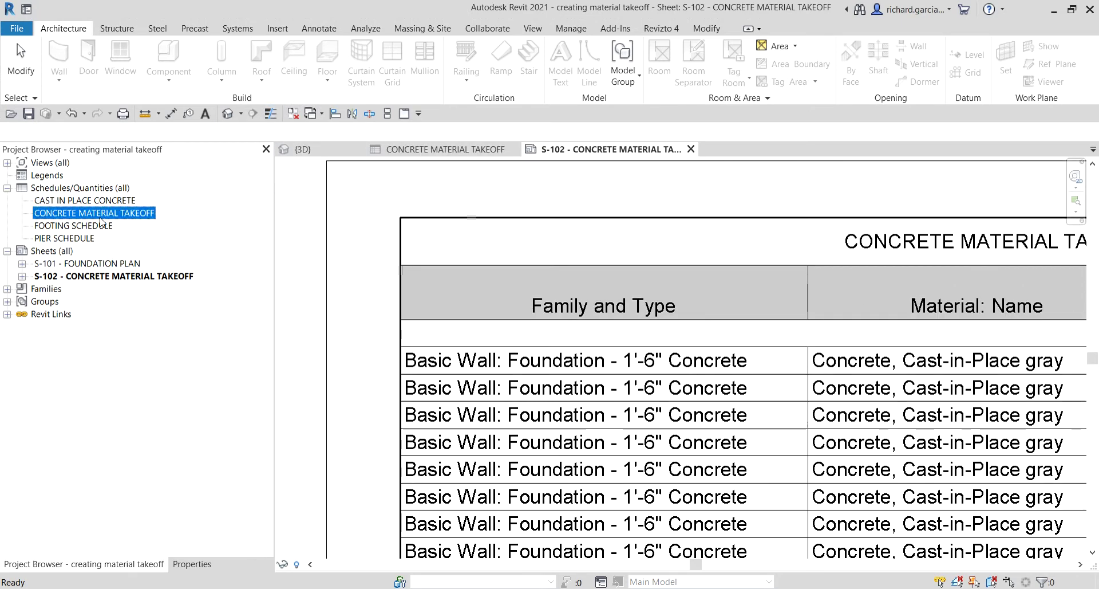
pyautogui.click(201, 570)
pyautogui.click(204, 395)
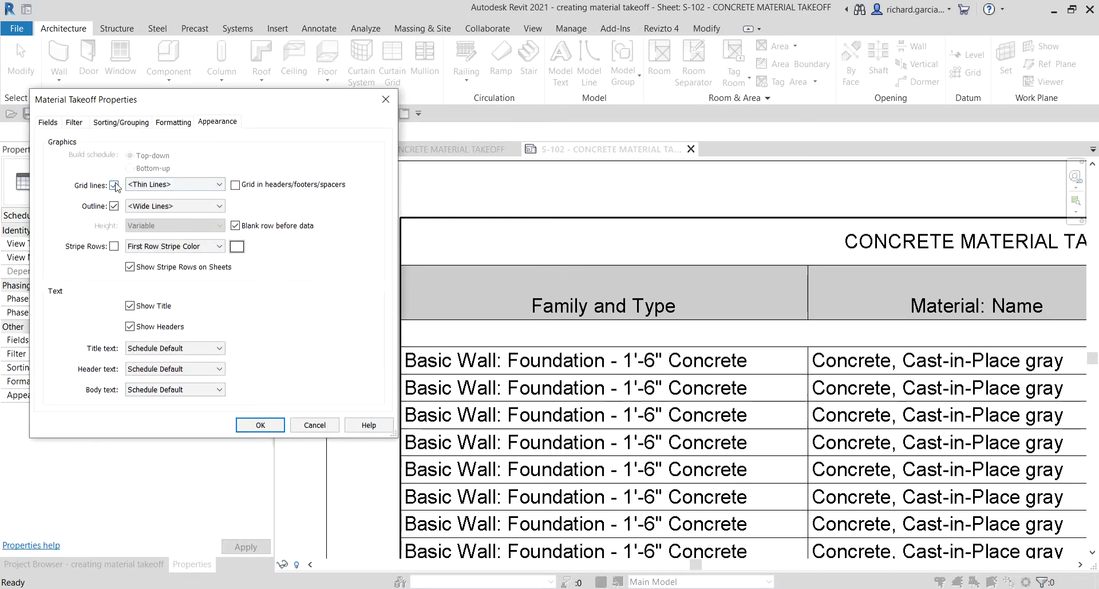
pyautogui.click(166, 185)
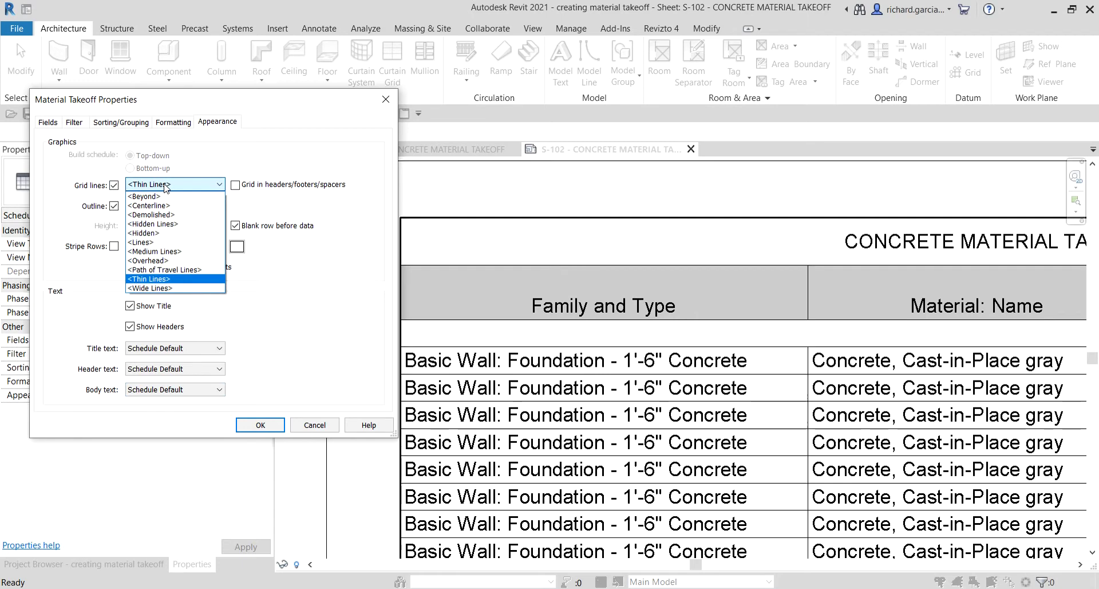
pyautogui.click(153, 251)
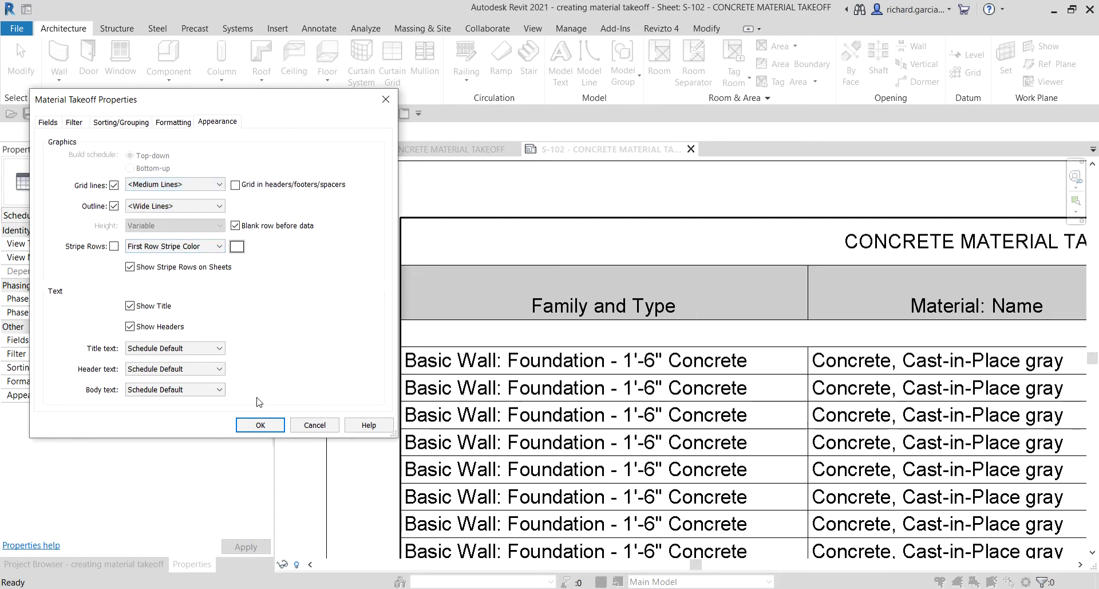
pyautogui.click(261, 426)
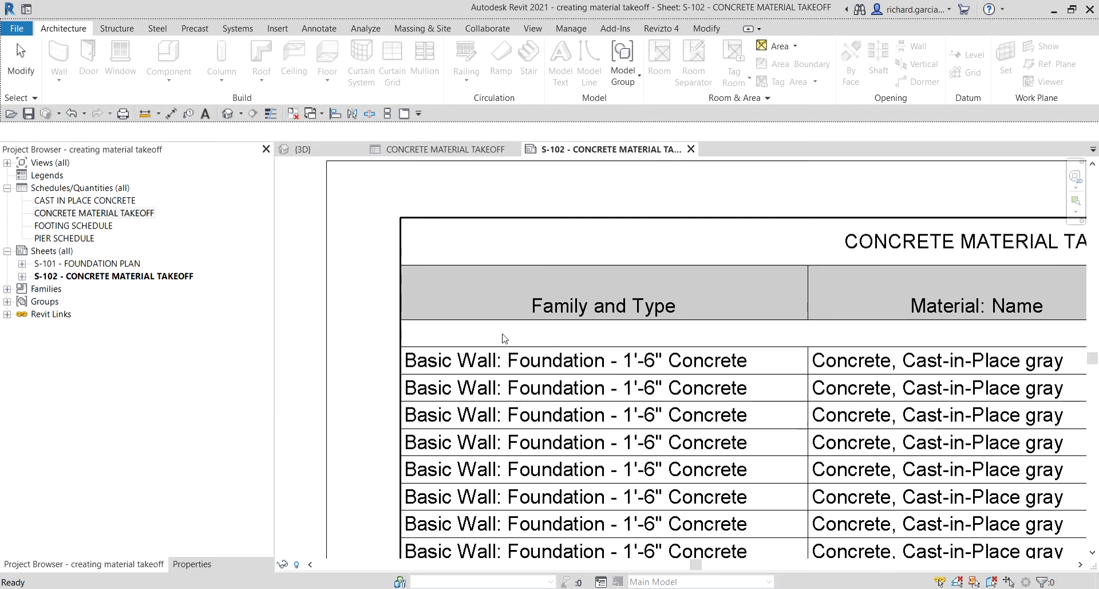
# Step: Examine the takeoff's grid line thickness up close on sheet S-102 and check the overall sheet layout
pyautogui.scroll(-2, 504, 338)
pyautogui.scroll(8, 768, 343)
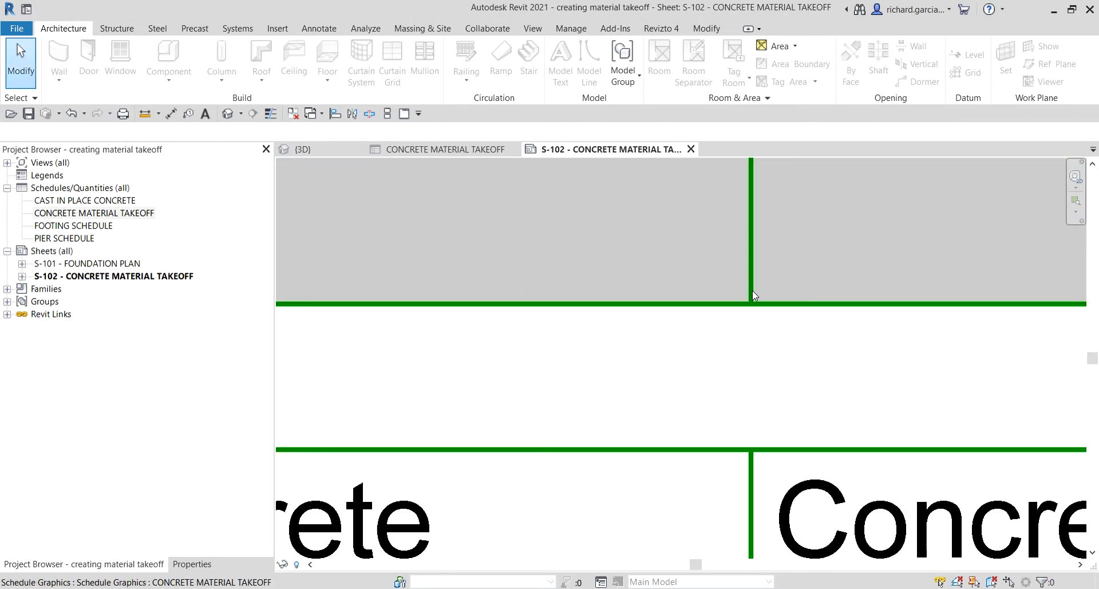
pyautogui.scroll(-6, 755, 308)
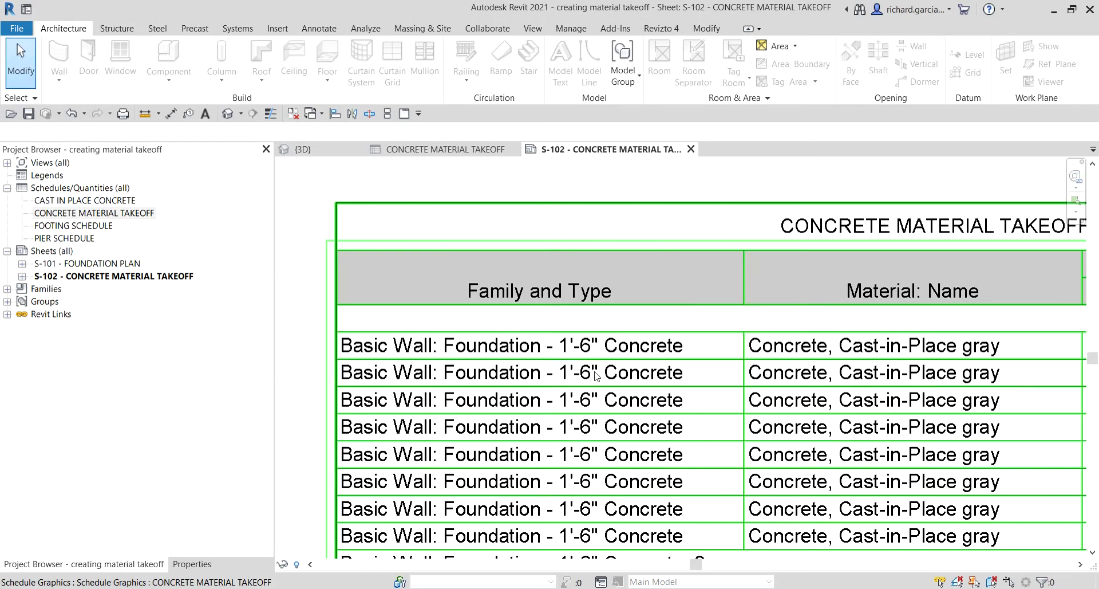
pyautogui.moveTo(763, 404); pyautogui.dragTo(738, 399, button='middle')
pyautogui.scroll(-6, 738, 399)
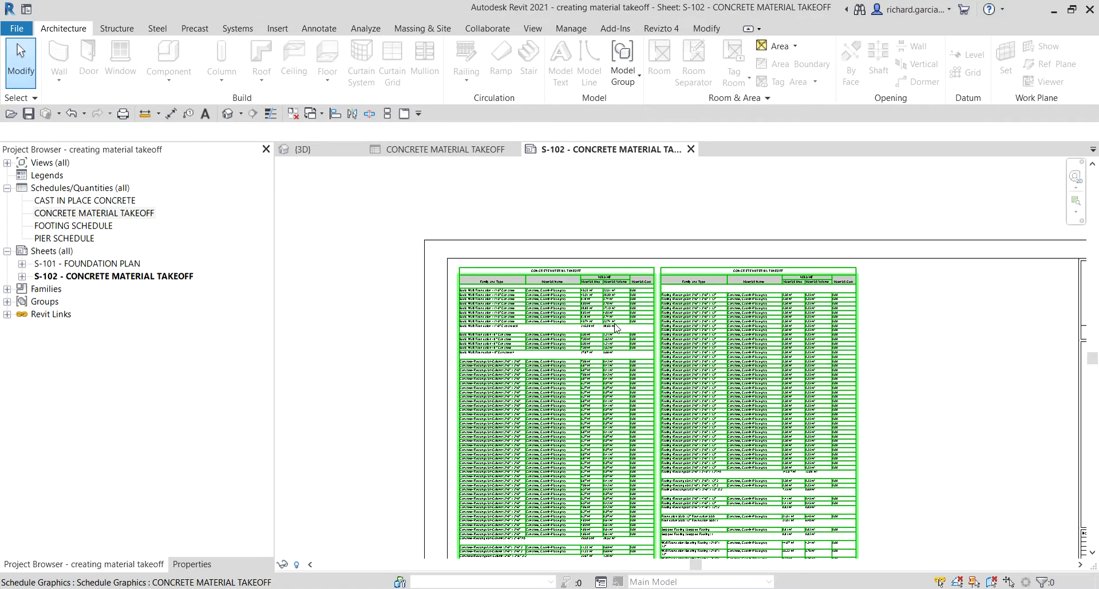
pyautogui.moveTo(689, 342); pyautogui.dragTo(638, 330, button='middle')
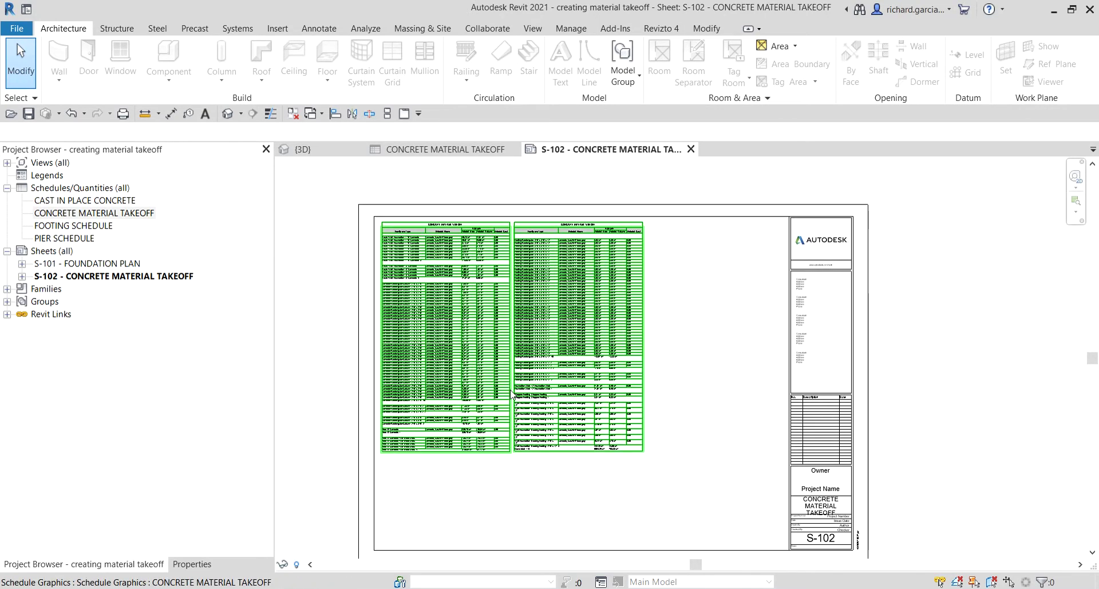
pyautogui.scroll(6, 785, 495)
pyautogui.scroll(-5, 894, 415)
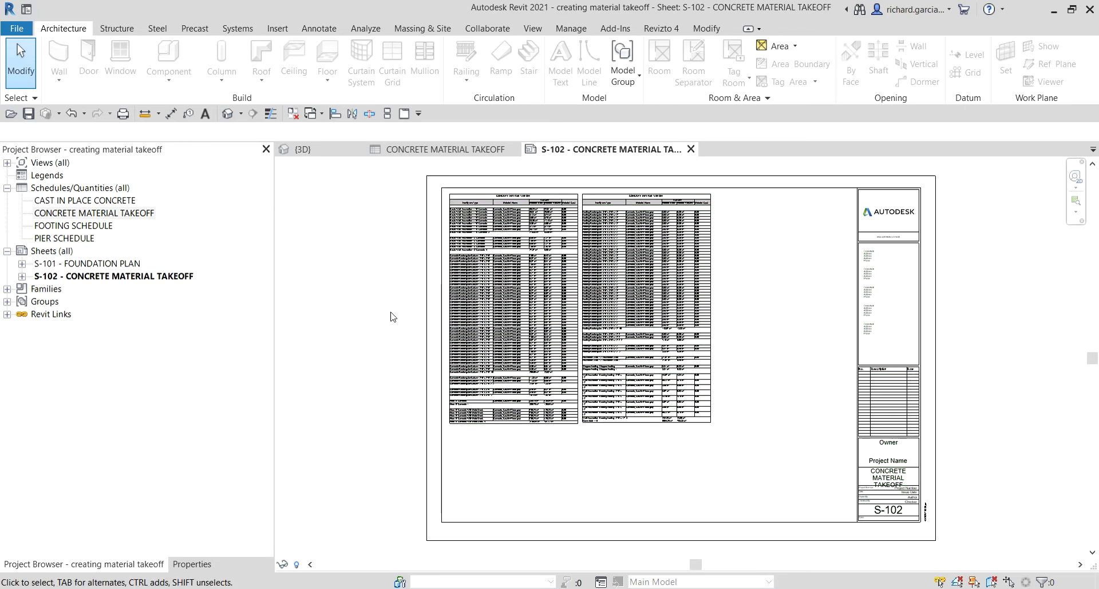
# Step: Tile the open sheet S-102, concrete material takeoff schedule and 3D view so all three show together
pyautogui.press('w')
pyautogui.press('t')
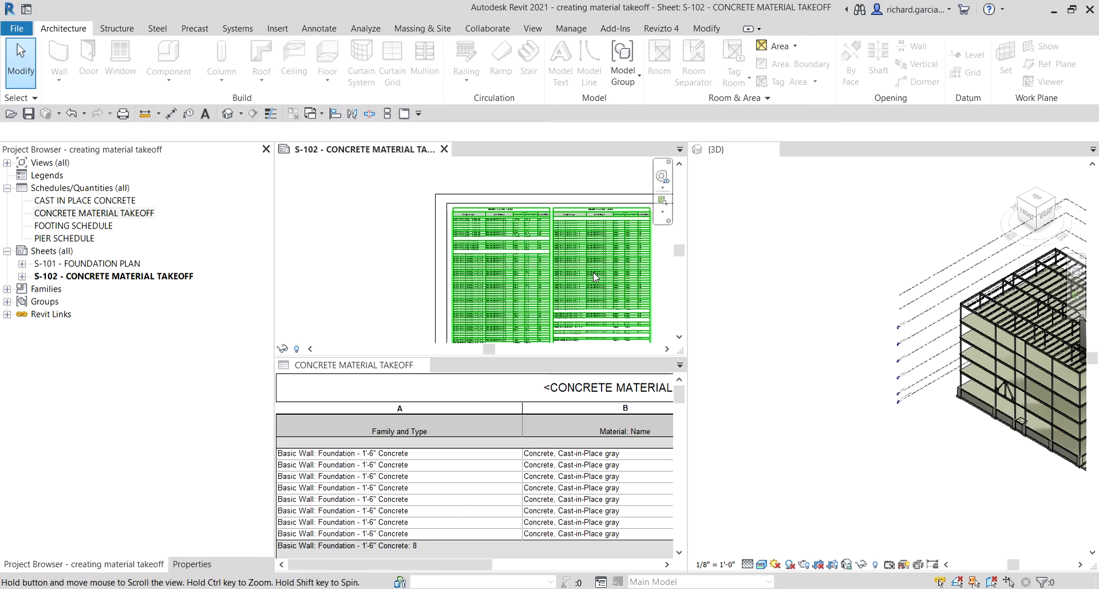
pyautogui.moveTo(593, 272); pyautogui.dragTo(503, 239, button='middle')
pyautogui.scroll(-1, 449, 462)
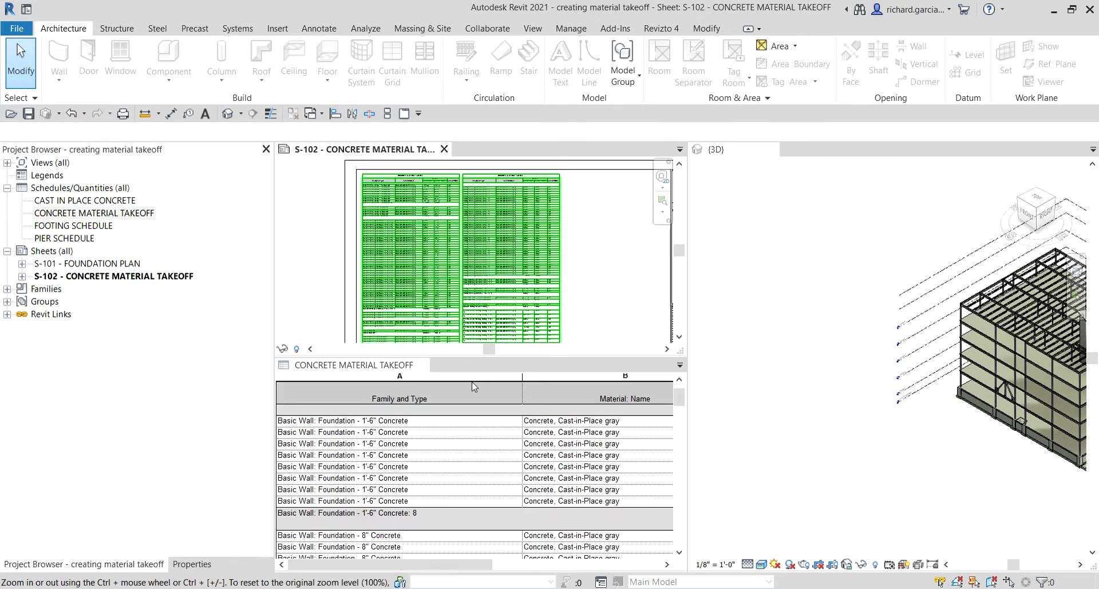
# Step: Replace the Family and Type column heading in the concrete material takeoff schedule with WT
pyautogui.click(421, 379)
pyautogui.write('WT')
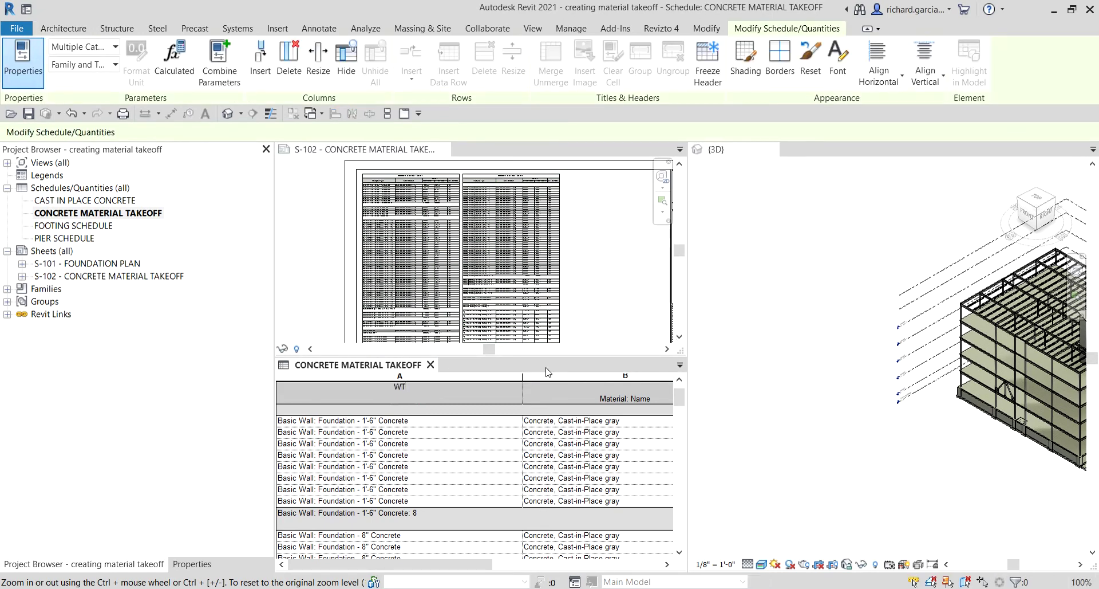
pyautogui.click(744, 350)
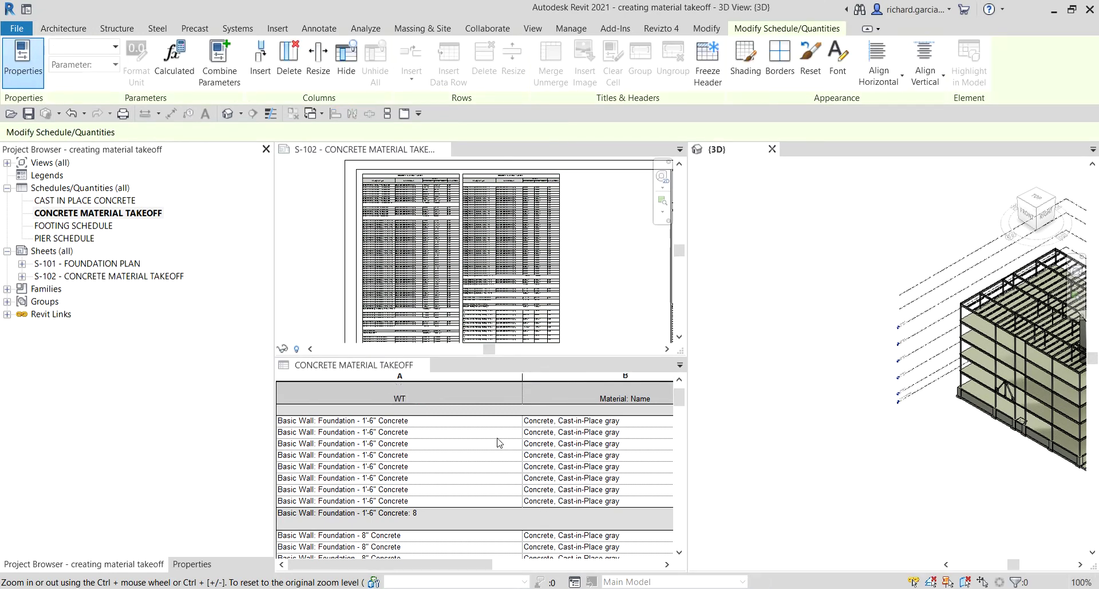
# Step: Compare the takeoff headings and rows on sheet S-102 with the schedule view, and make the 3D view active
pyautogui.click(589, 261)
pyautogui.click(554, 249)
pyautogui.scroll(4, 480, 238)
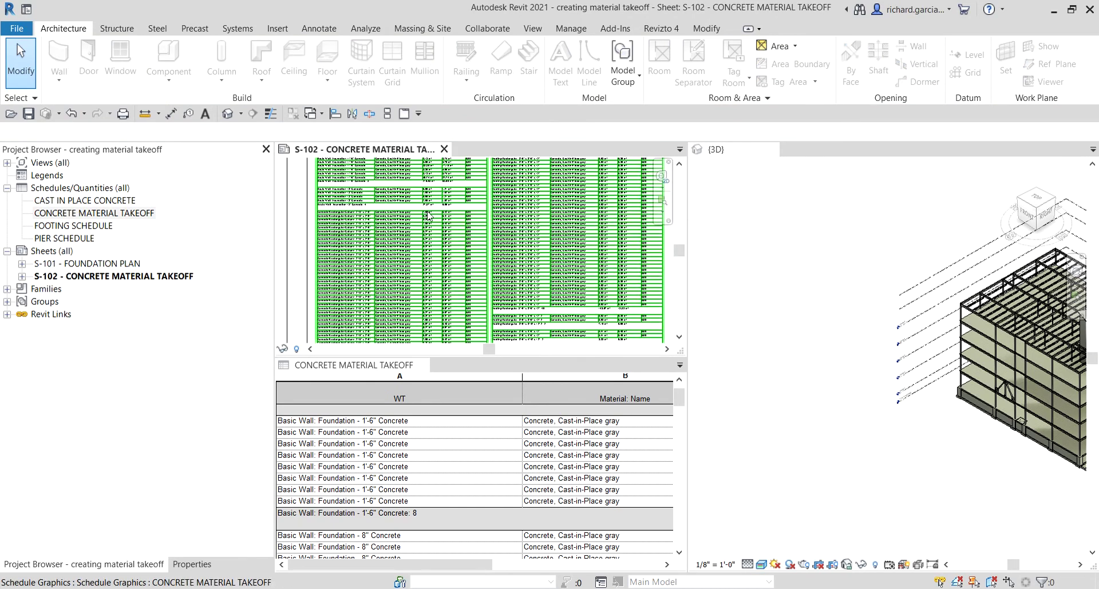
pyautogui.scroll(5, 428, 216)
pyautogui.moveTo(428, 216); pyautogui.dragTo(525, 257, button='middle')
pyautogui.scroll(-3, 526, 257)
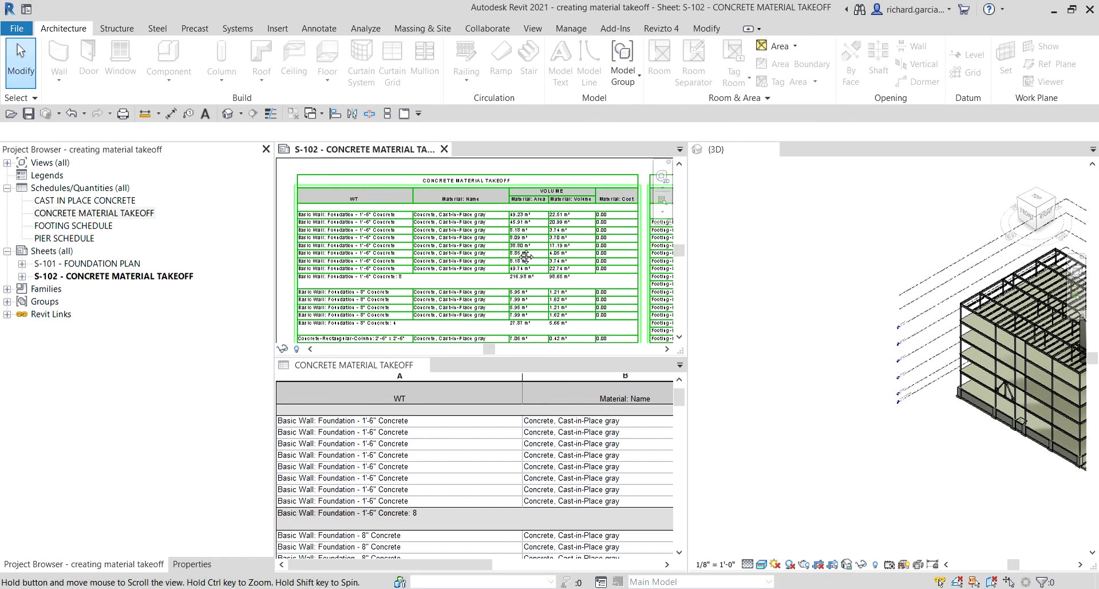
pyautogui.scroll(2, 462, 445)
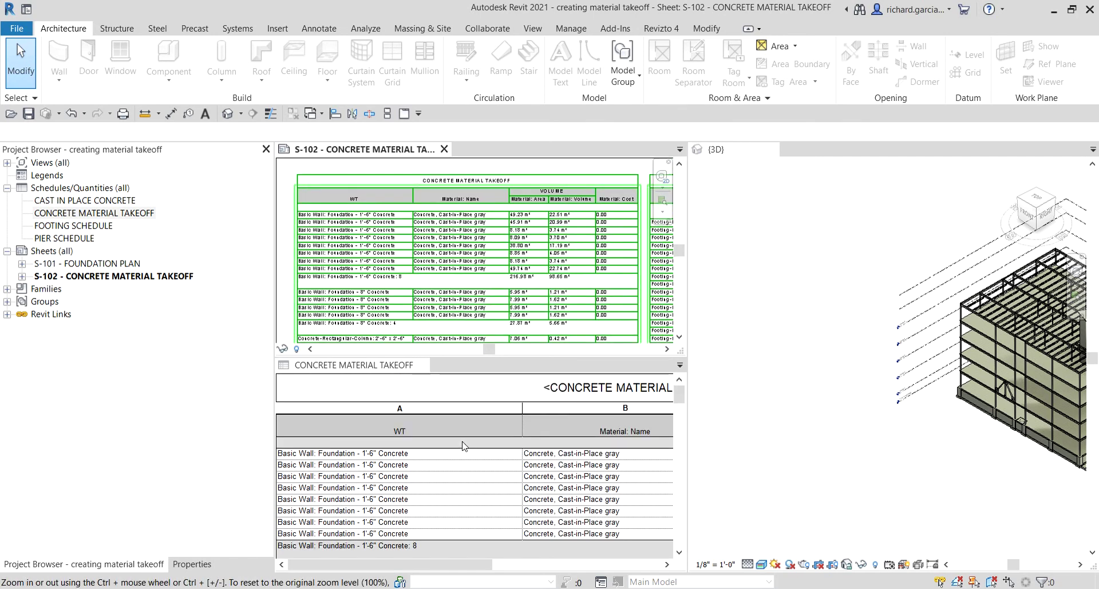
pyautogui.click(778, 294)
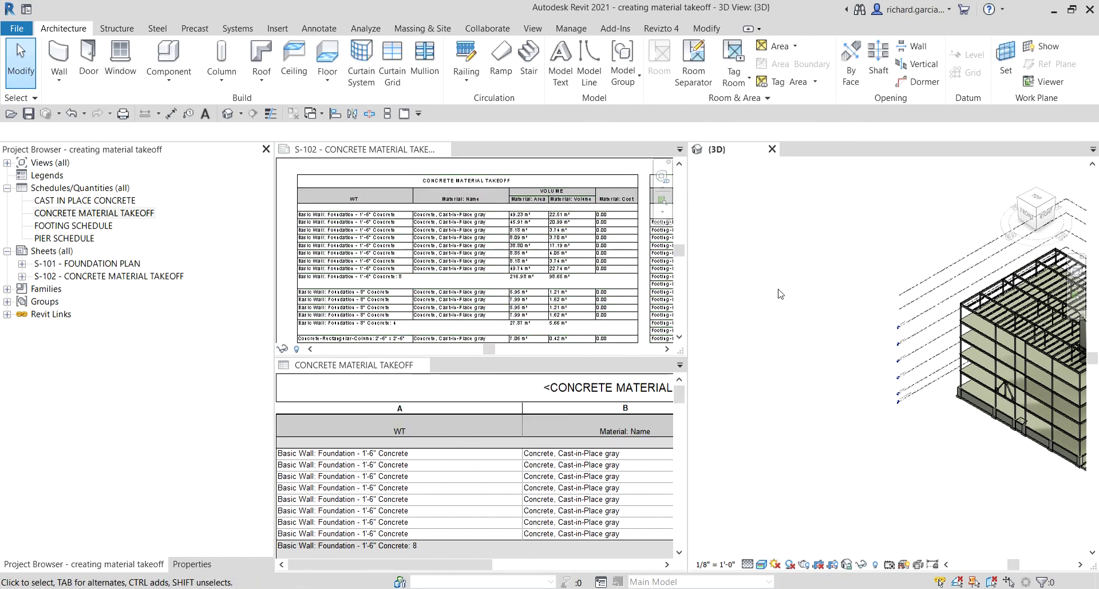